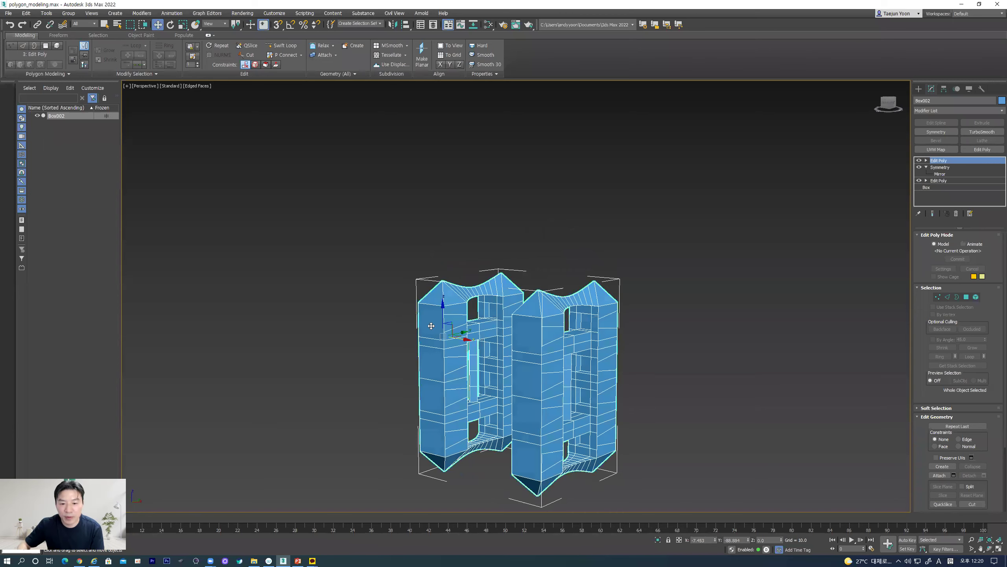
Select the two side polygons of the upper crossbeam that face the neighbouring tower block
scroll(487, 362, up, 5)
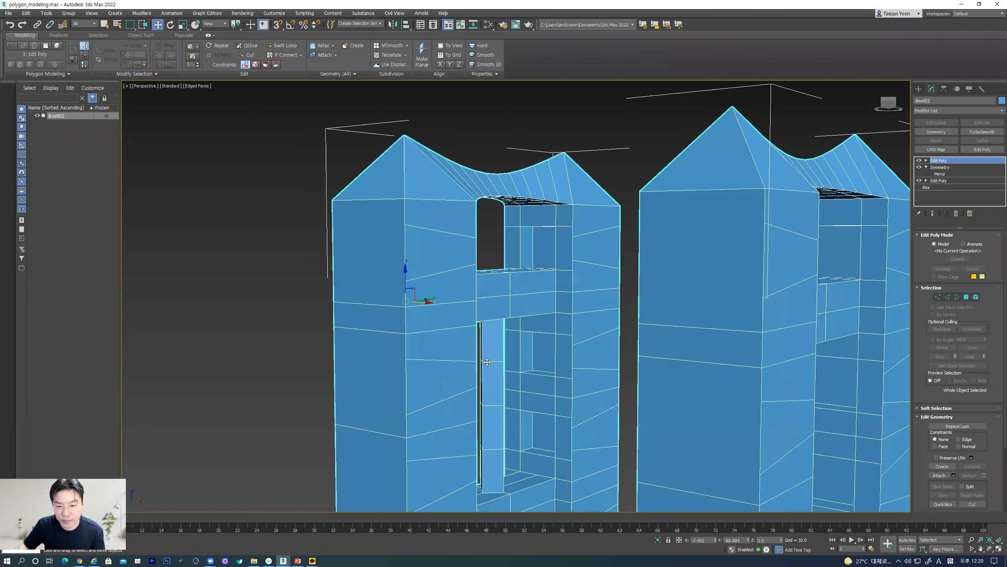
alt+middle_drag(538, 356, 559, 380)
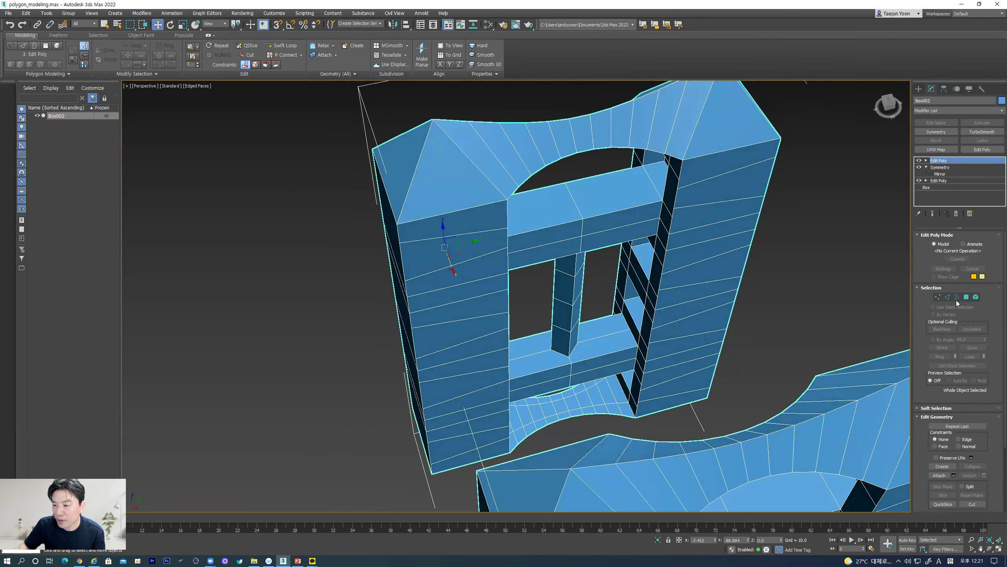
click(967, 296)
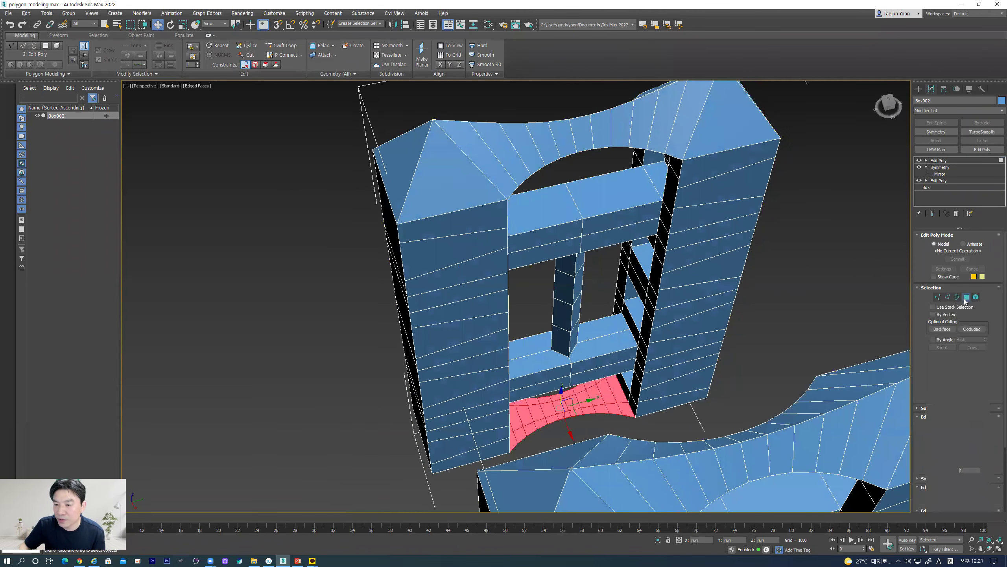
click(623, 221)
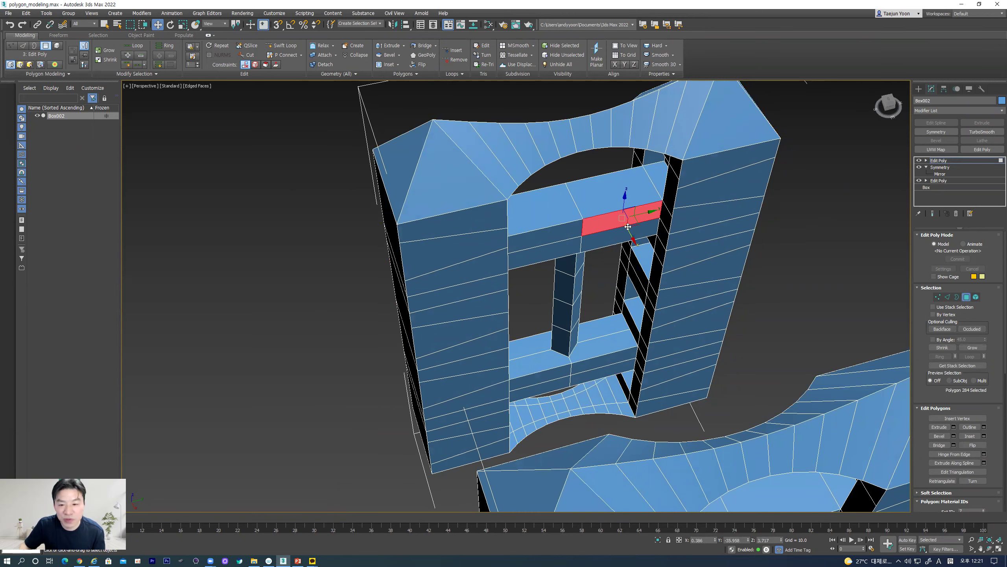
ctrl+click(562, 231)
Extrude the two crossbeam polygons in two segments across the gap until they reach the neighbouring tower block
alt+middle_drag(562, 232, 605, 345)
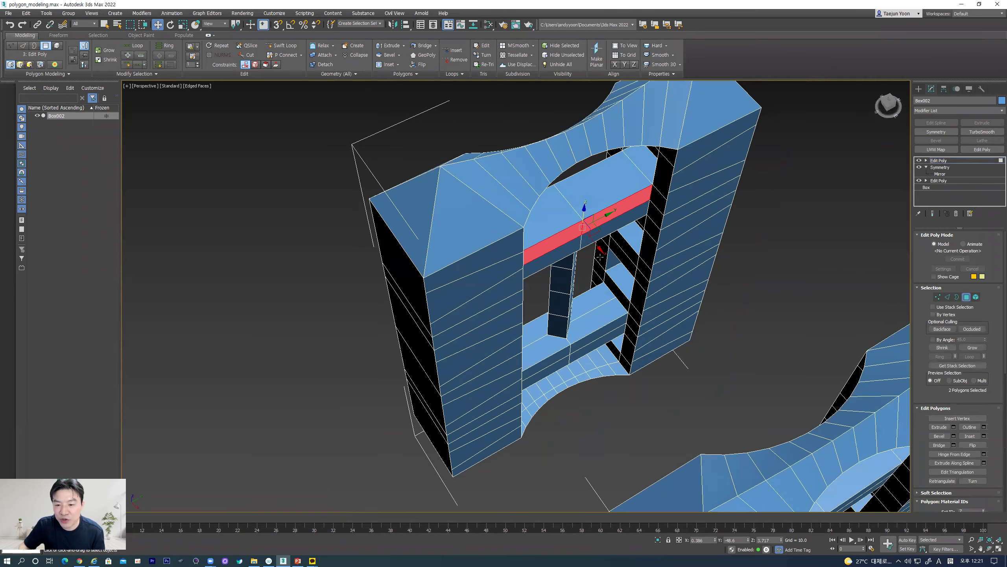
alt+middle_drag(631, 355, 499, 272)
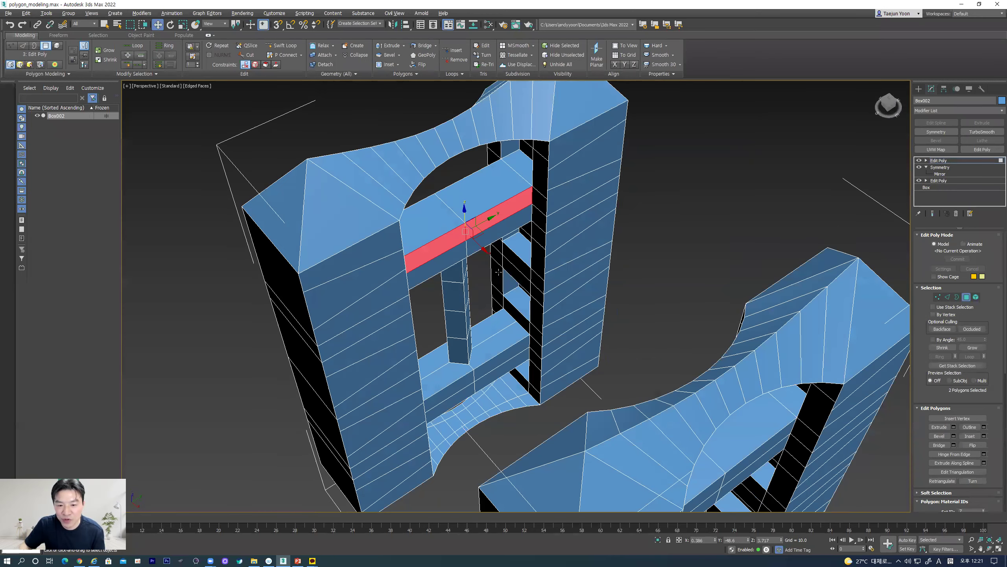
drag(484, 249, 602, 366)
alt+middle_drag(583, 445, 642, 428)
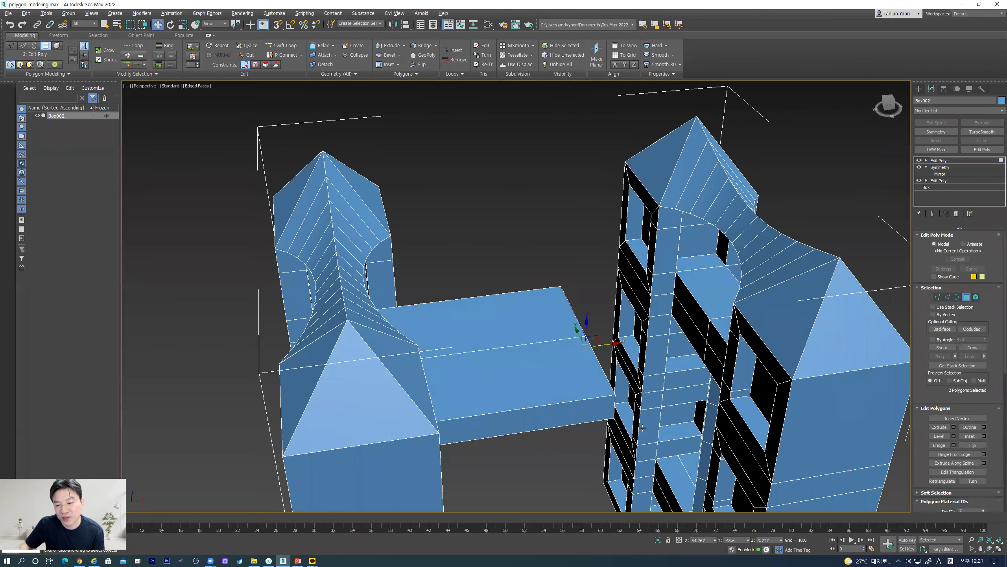
drag(607, 343, 735, 343)
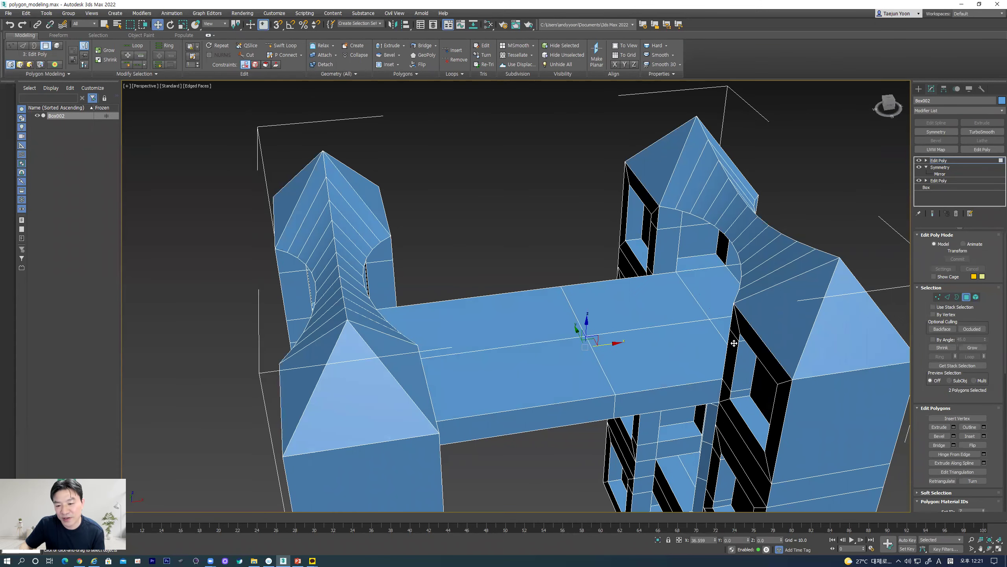
key(ctrl+z)
key(ctrl+y)
key(ctrl+z)
key(ctrl+y)
Examine the bridge between the two tower blocks from several sides, including where it meets the neighbouring block
alt+middle_drag(746, 349, 710, 377)
click(676, 384)
drag(676, 384, 666, 384)
mouse_move(647, 389)
alt+middle_down()
mouse_move(626, 401)
mouse_move(623, 379)
mouse_move(661, 397)
alt+middle_up()
mouse_move(663, 332)
mouse_down()
mouse_move(581, 350)
mouse_move(661, 333)
mouse_up()
drag(640, 259, 595, 346)
alt+middle_drag(595, 346, 531, 389)
click(552, 443)
scroll(528, 396, down, 4)
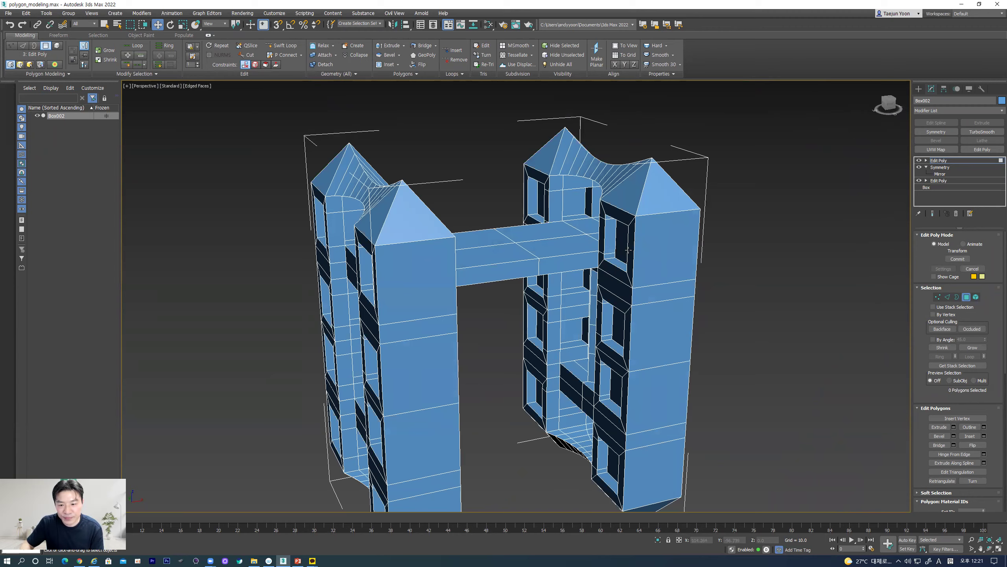
alt+middle_drag(579, 367, 592, 358)
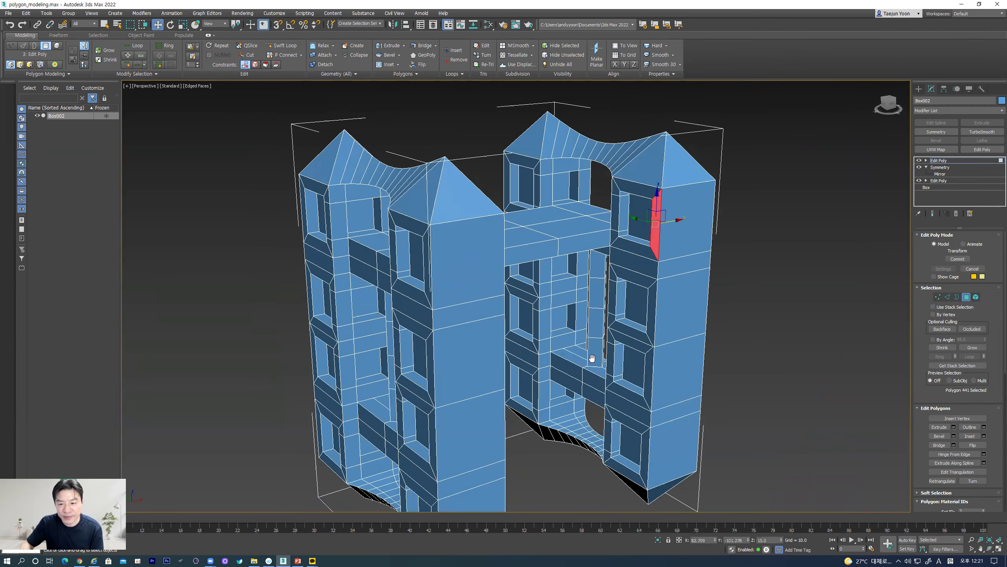
alt+middle_drag(486, 284, 434, 295)
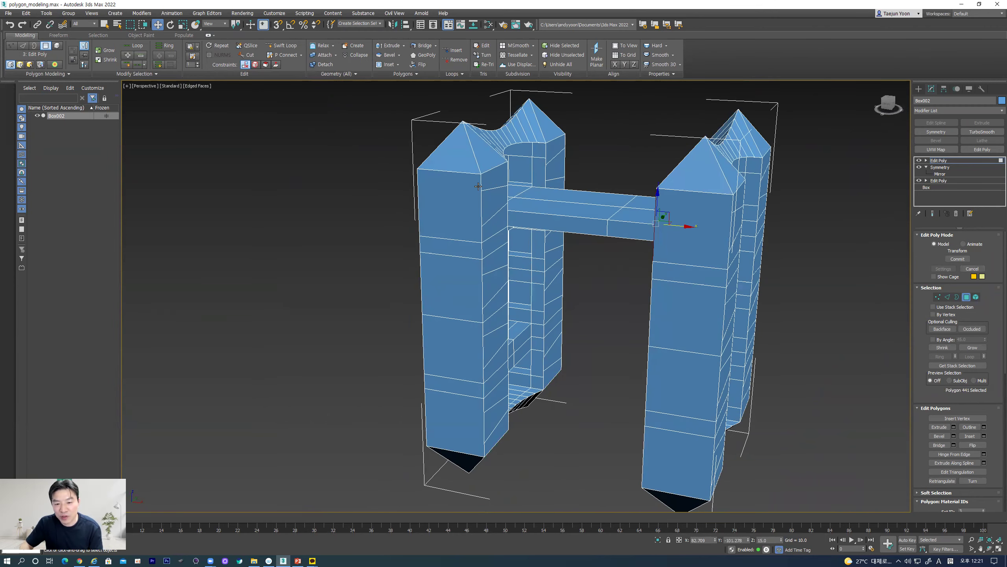
alt+drag(456, 309, 478, 306)
alt+middle_drag(478, 306, 523, 345)
scroll(518, 303, down, 3)
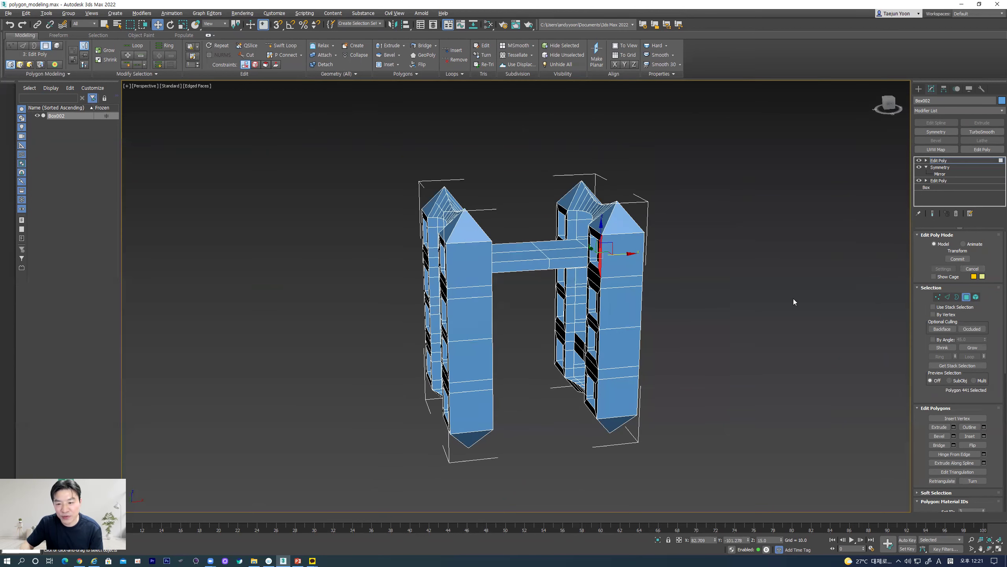
Leave polygon editing and add a Symmetry modifier that mirrors the whole tower model on the X axis
click(968, 298)
alt+middle_drag(661, 361, 542, 293)
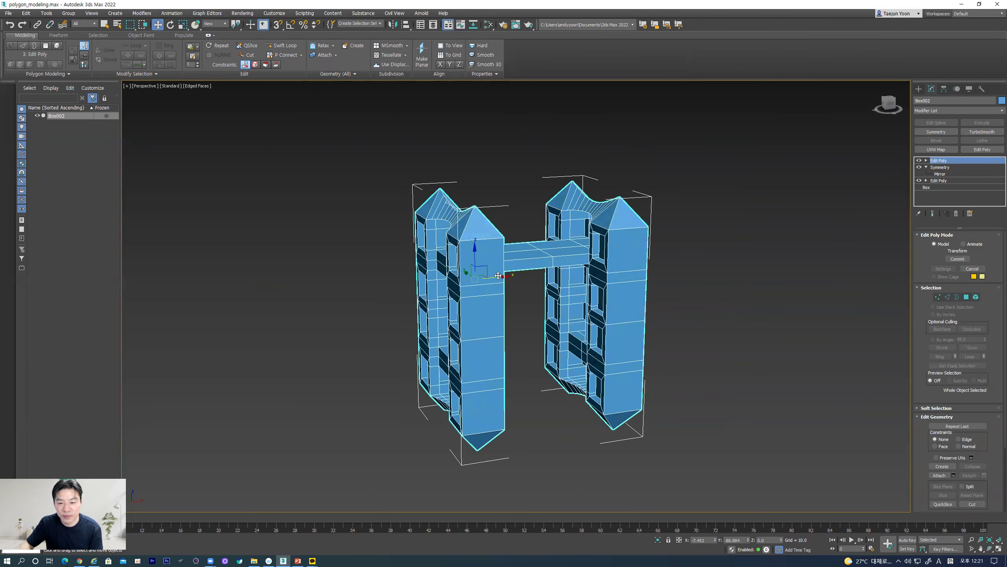
alt+middle_drag(492, 327, 514, 297)
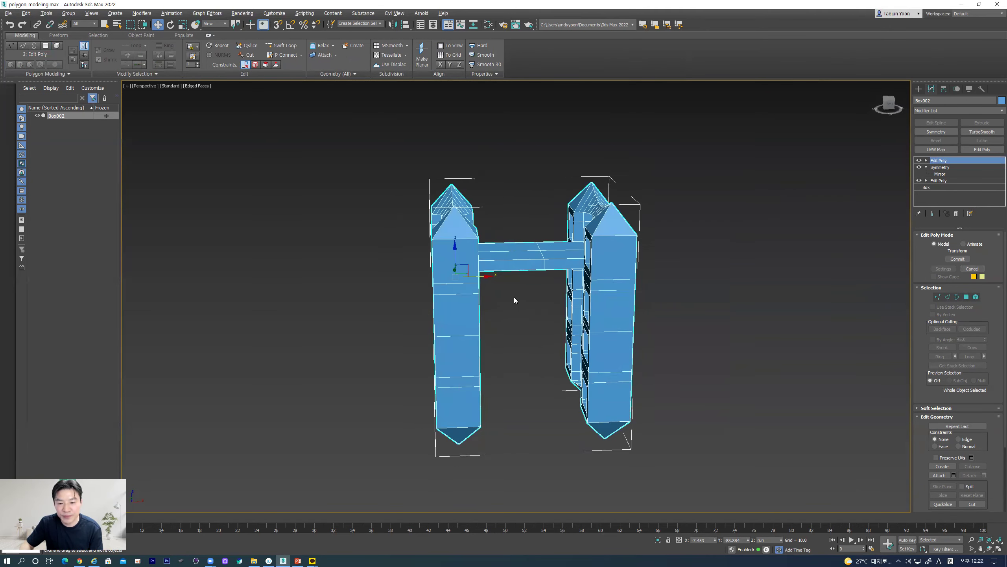
click(544, 323)
click(477, 235)
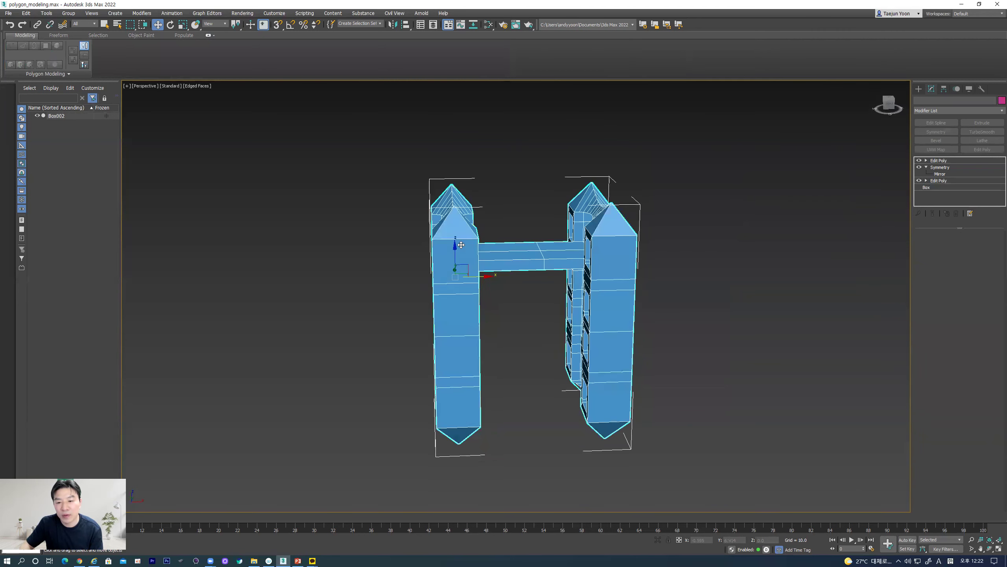
click(936, 132)
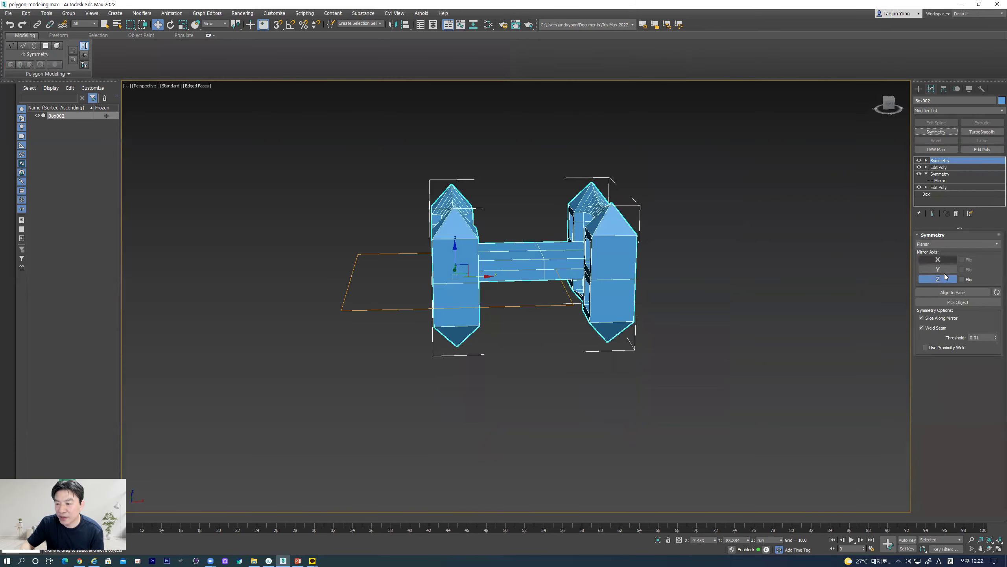
click(940, 270)
click(939, 260)
alt+middle_drag(498, 332, 514, 319)
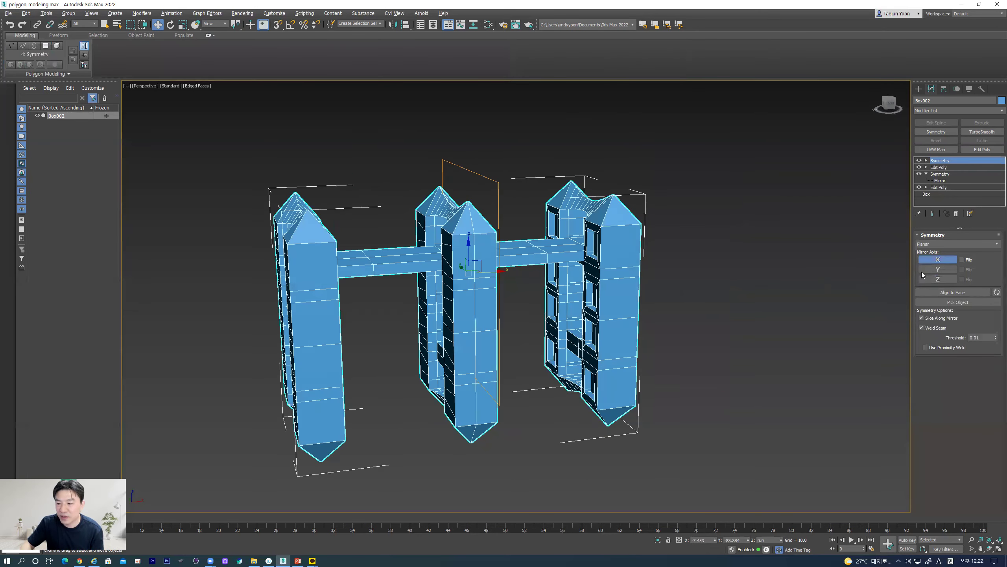
Try the flipped Symmetry direction and a shift along the X axis, undoing the shift
click(962, 260)
drag(491, 273, 518, 276)
key(ctrl+z)
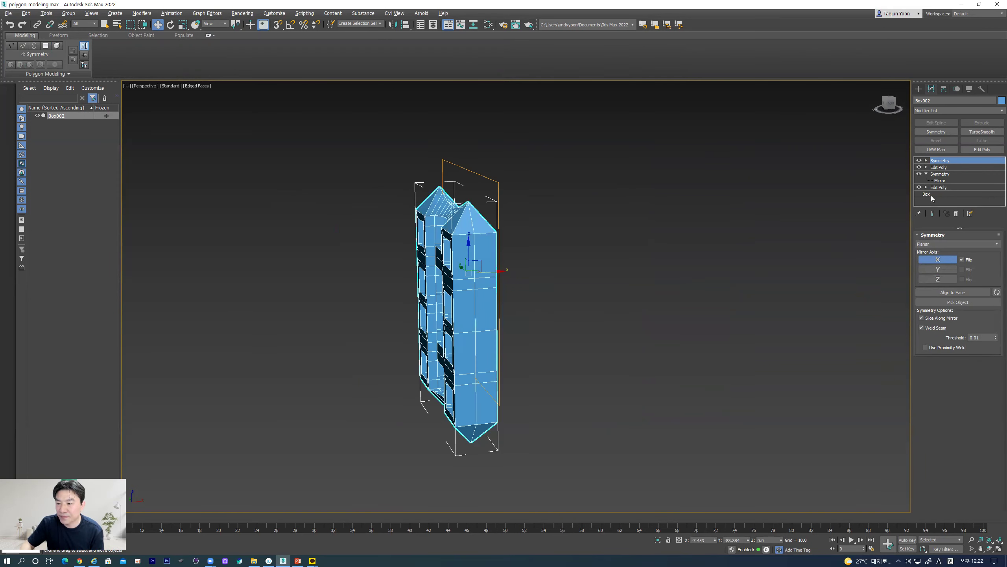
Shift the Symmetry's mirror plane along X clear of the towers and turn off Flip, making a separate mirrored copy
click(926, 160)
click(940, 167)
drag(486, 274, 448, 280)
click(967, 261)
alt+middle_drag(504, 331, 473, 337)
alt+middle_drag(448, 278, 583, 273)
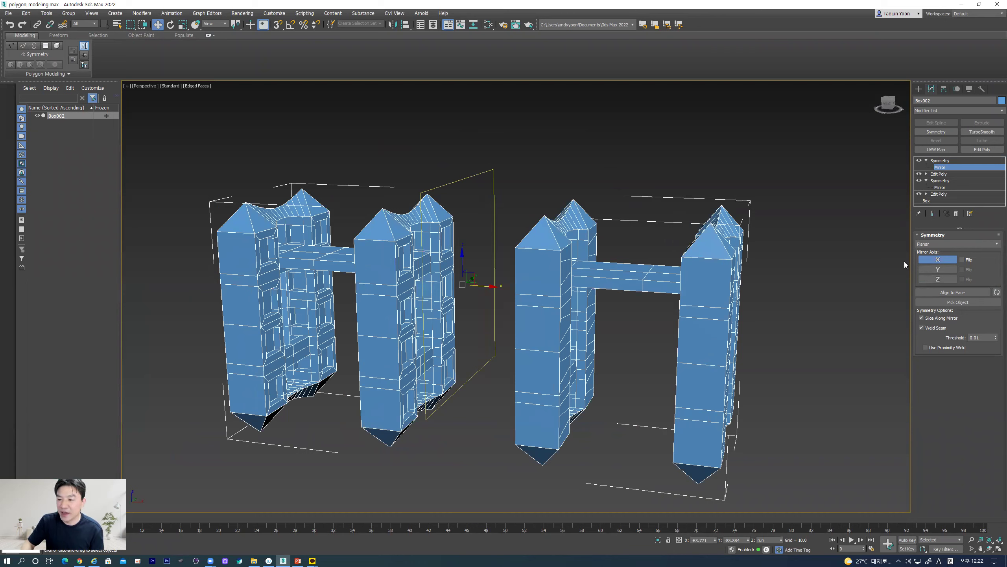
right_click(556, 277)
mouse_move(590, 358)
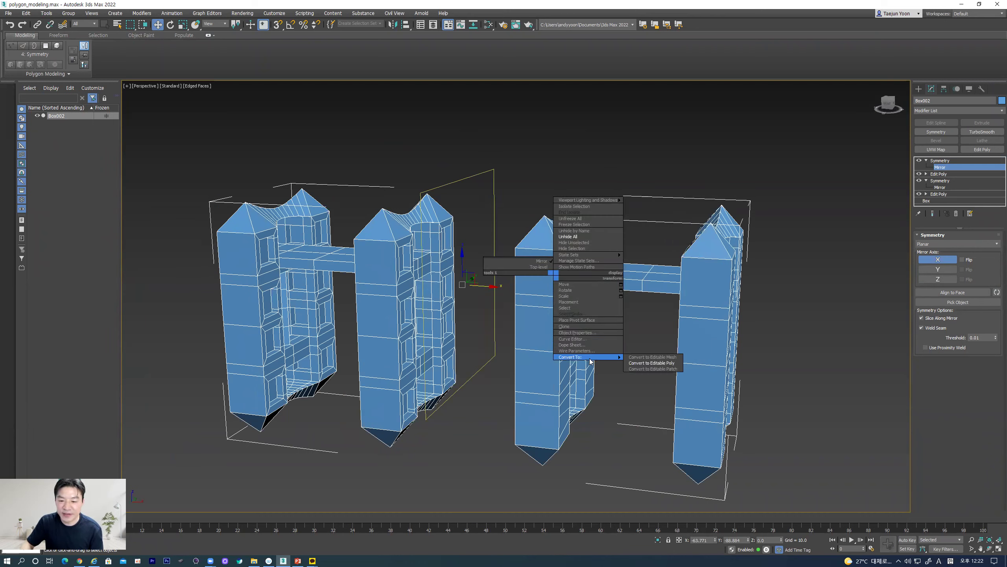
click(807, 233)
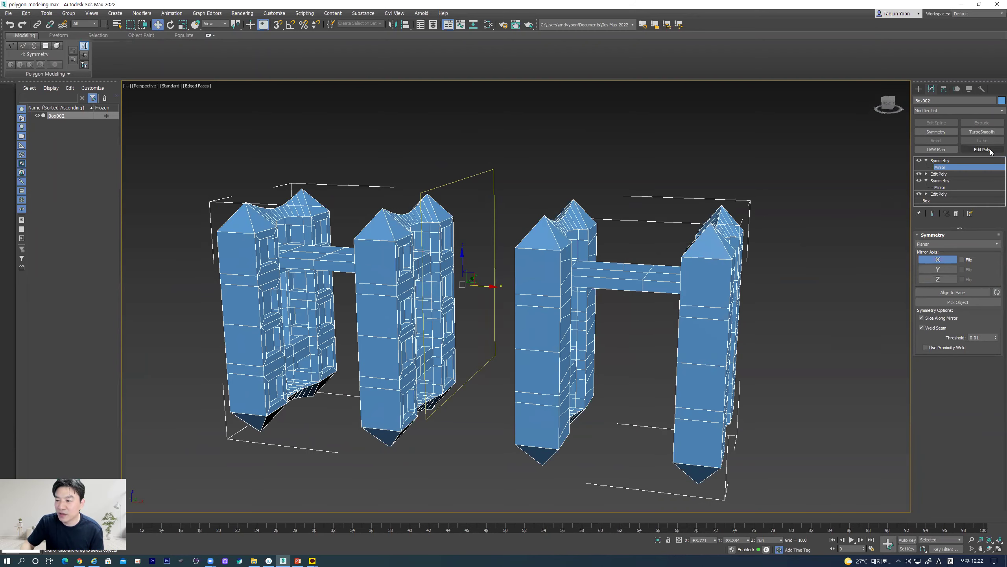
Add an Edit Poly modifier on top of the Symmetry modifier
click(991, 159)
click(988, 152)
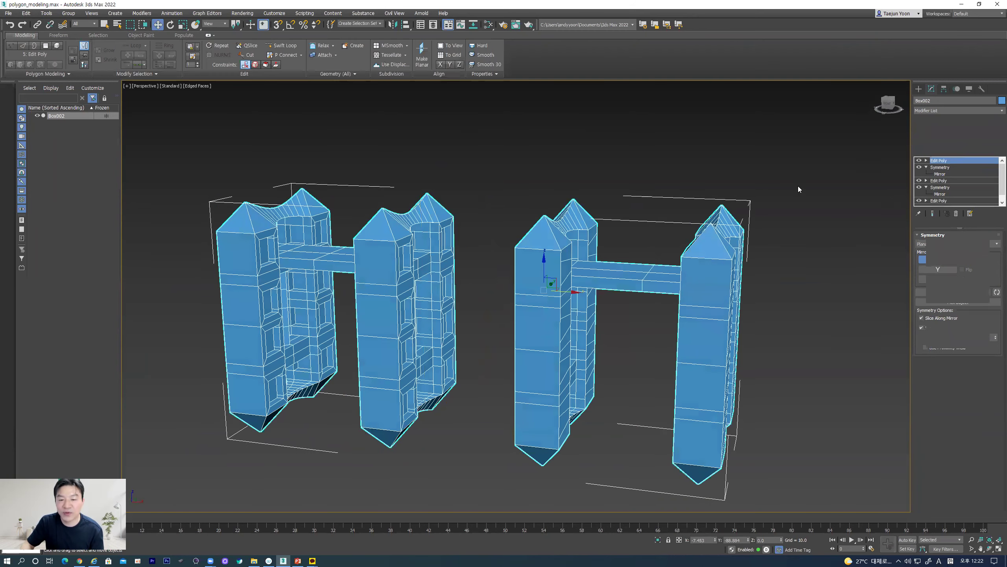
alt+middle_drag(510, 328, 575, 321)
scroll(491, 332, up, 4)
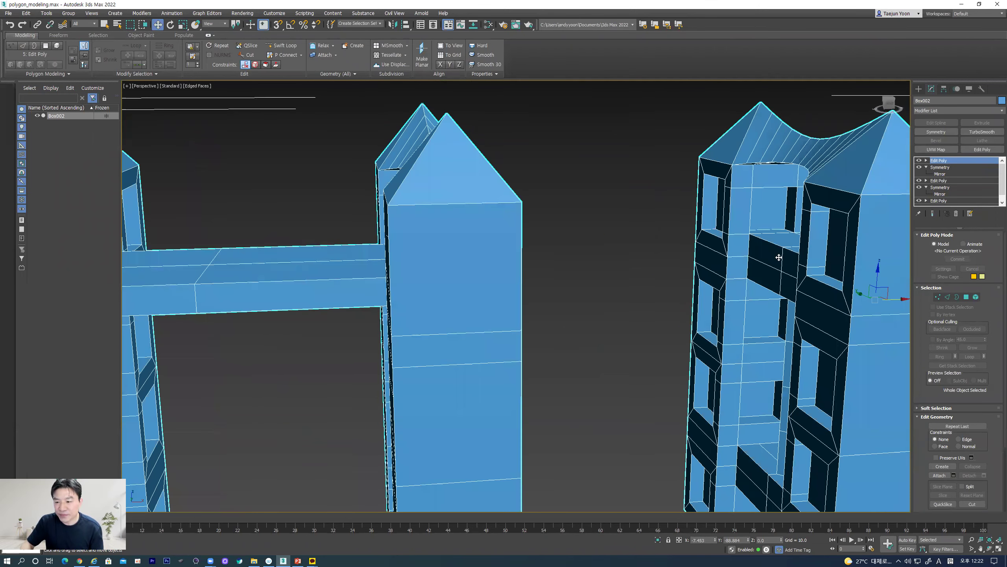
alt+middle_drag(470, 258, 670, 364)
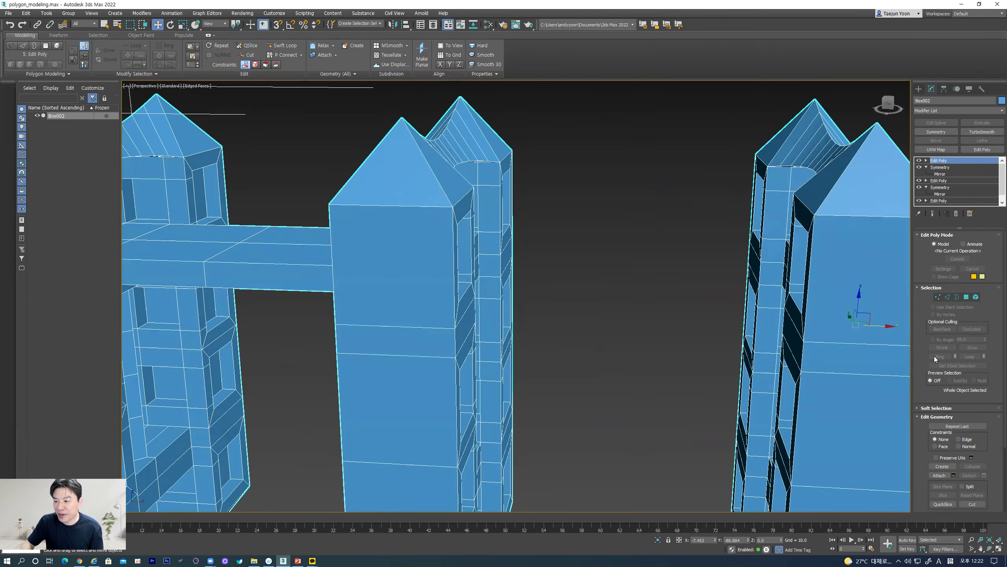
Extrude the upper side polygon of an inner corner tower across the central gap to the facing tower
click(967, 297)
click(460, 254)
scroll(492, 371, up, 2)
alt+middle_drag(492, 371, 484, 287)
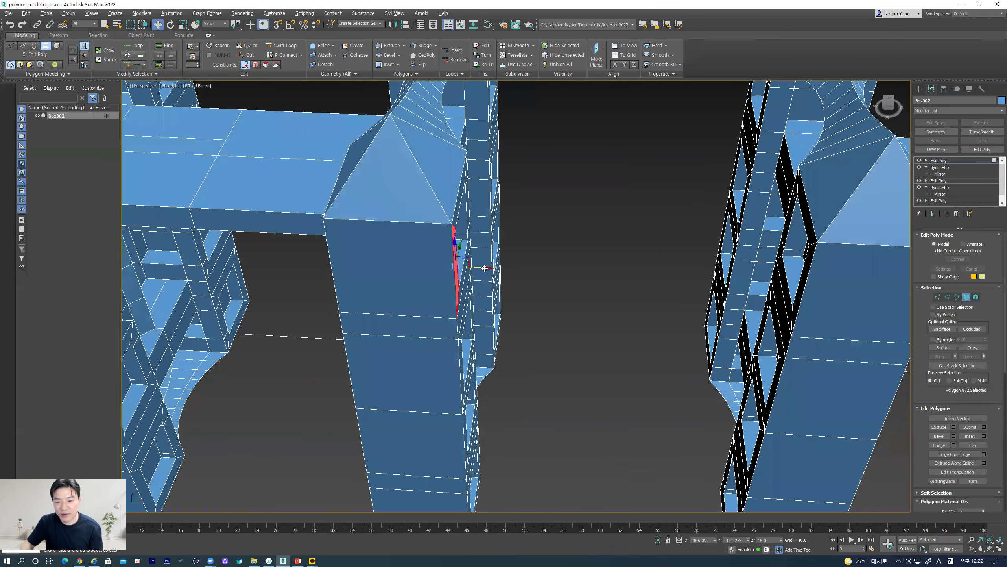
drag(484, 269, 843, 286)
scroll(660, 396, down, 3)
Extrude the matching upper side polygon on the opposite side of the model across the central gap
alt+middle_drag(660, 396, 609, 279)
scroll(533, 391, down, 4)
scroll(667, 272, down, 2)
click(667, 271)
scroll(609, 279, up, 3)
shift+drag(649, 268, 524, 248)
click(570, 263)
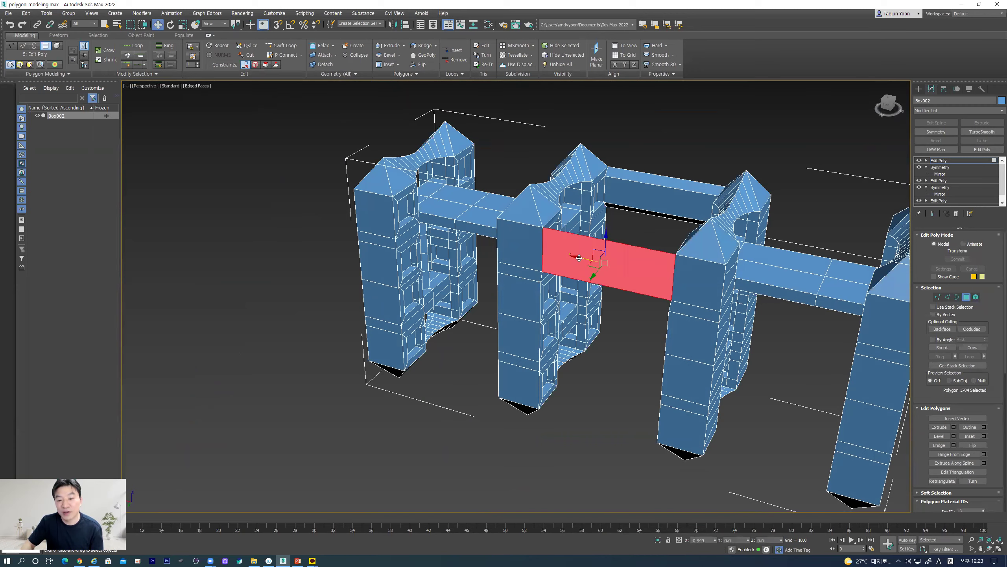
Extrude the lowest side polygon of an inner corner tower across the central gap to form a bottom beam
alt+middle_drag(614, 356, 575, 351)
scroll(575, 350, up, 5)
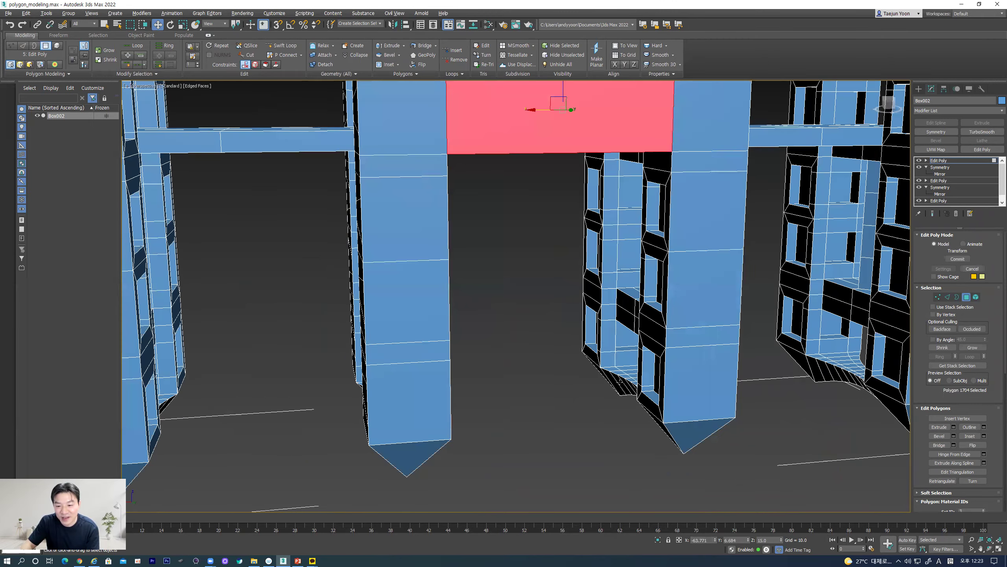
click(665, 377)
alt+middle_drag(665, 377, 495, 354)
alt+middle_drag(567, 376, 621, 380)
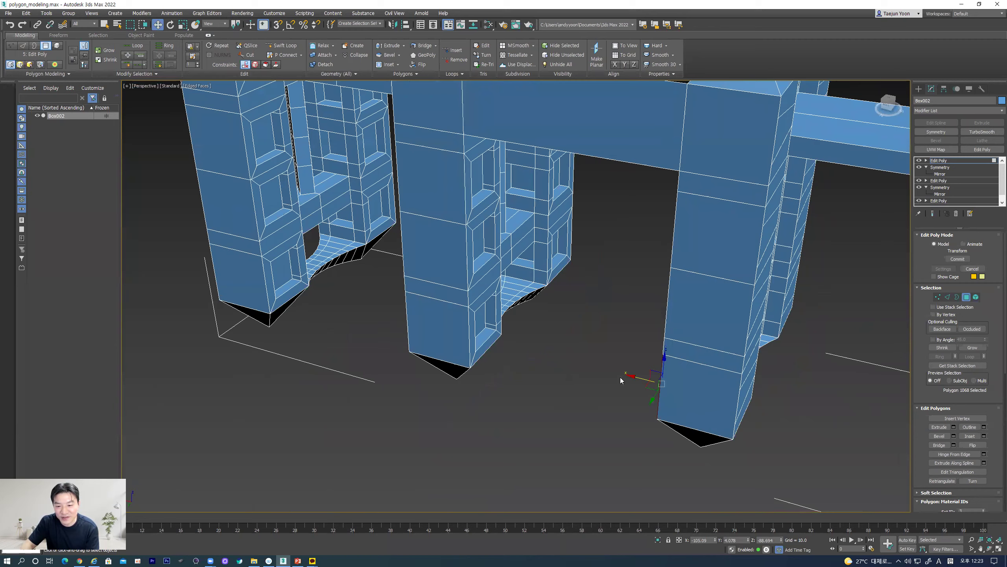
shift+drag(619, 375, 429, 330)
Extrude the matching lowest side polygon on the model's other side across the central gap as a second bottom beam
alt+middle_drag(531, 341, 486, 320)
click(459, 305)
drag(485, 320, 735, 351)
click(724, 372)
alt+middle_drag(659, 322, 605, 356)
alt+middle_drag(592, 398, 395, 321)
Extrude the recessed window polygon just below the upper beam across the central gap to form a middle beam
scroll(587, 380, down, 3)
alt+middle_drag(322, 316, 475, 315)
scroll(442, 329, up, 4)
click(459, 291)
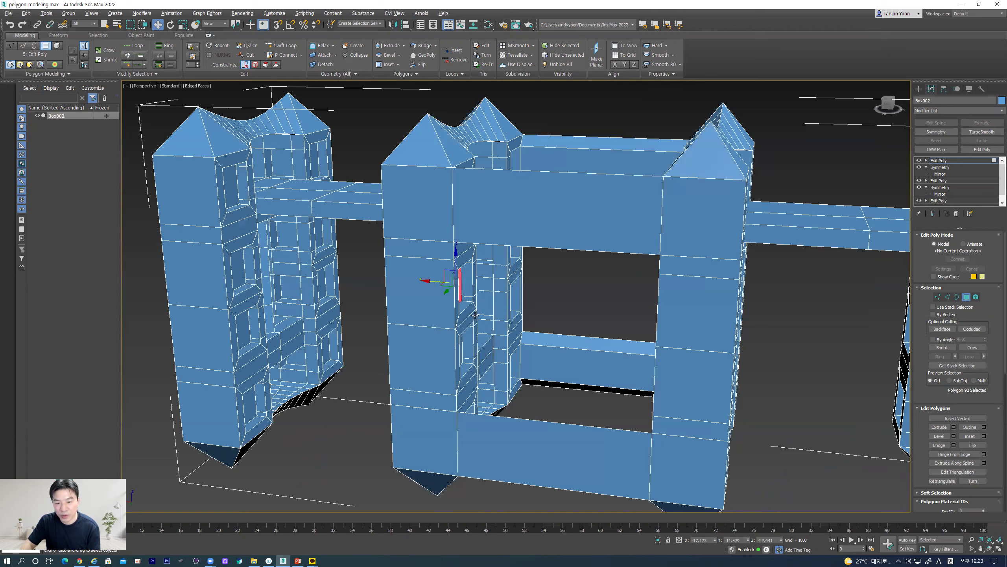
shift+drag(430, 281, 803, 320)
mouse_move(697, 315)
shift+mouse_down()
mouse_move(586, 306)
mouse_move(680, 310)
shift+mouse_up()
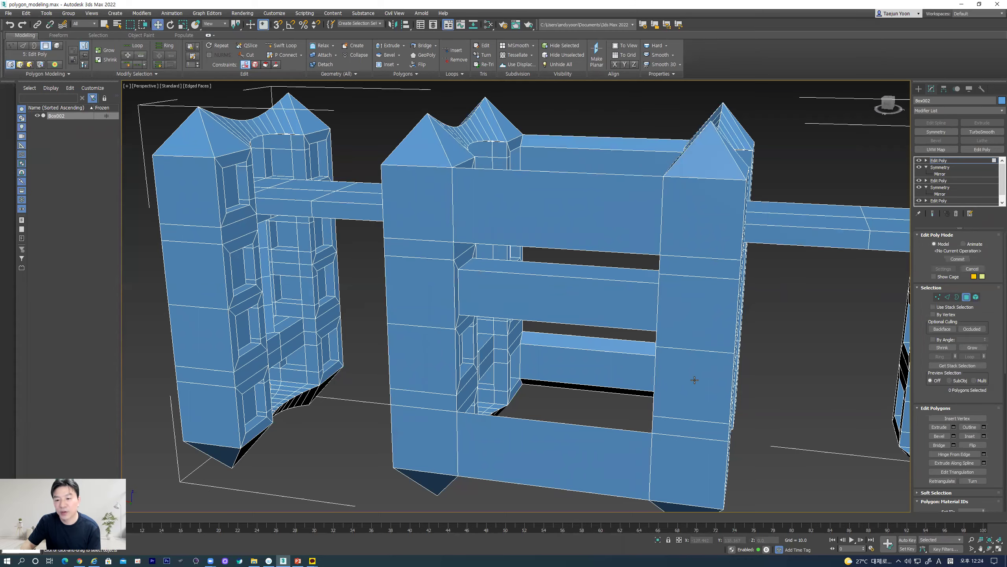
Examine the new middle beam and its joins with the central towers from several sides
alt+middle_drag(694, 379, 720, 372)
click(697, 277)
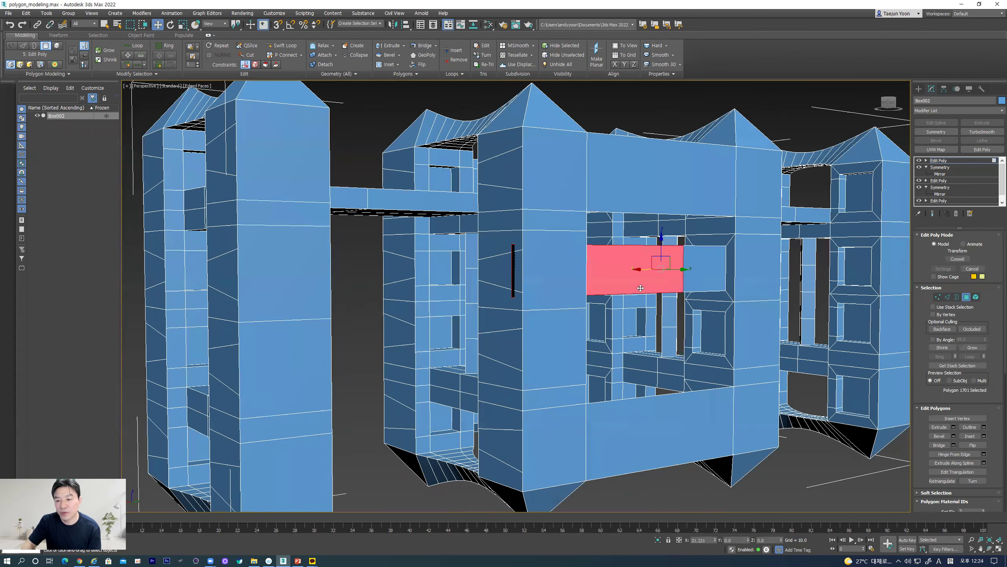
alt+middle_drag(663, 322, 599, 382)
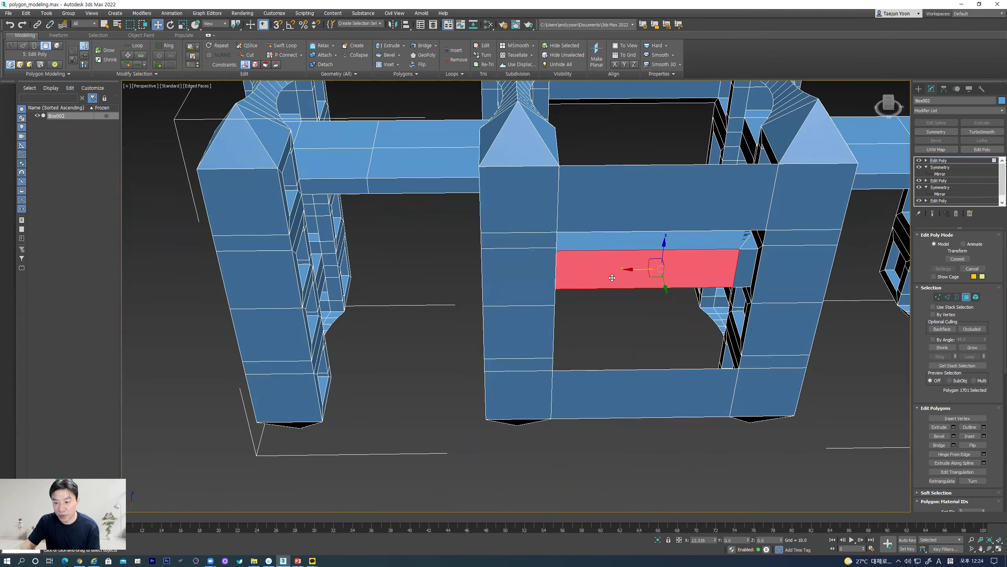
scroll(666, 353, down, 3)
alt+middle_drag(665, 353, 671, 323)
scroll(651, 325, up, 4)
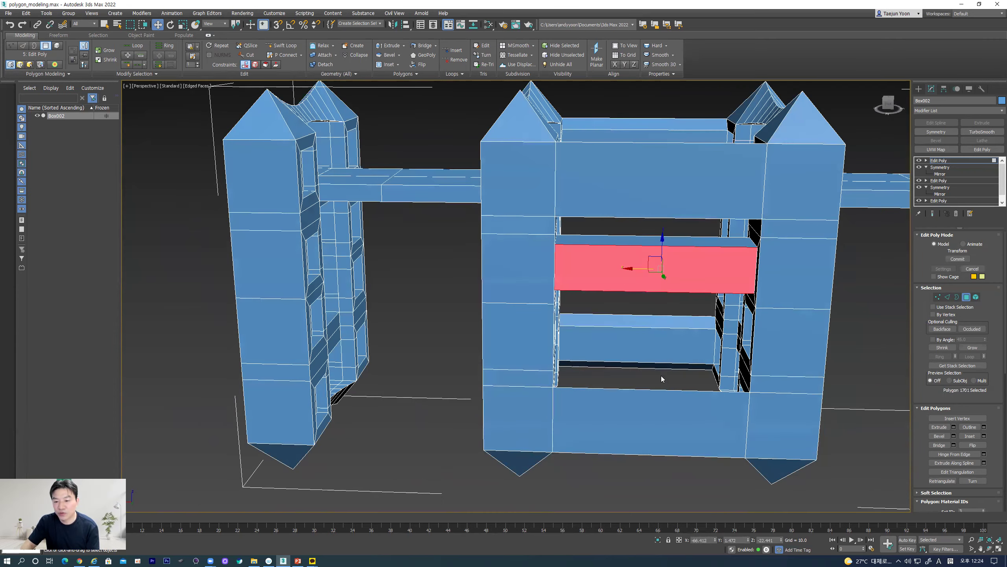
click(664, 385)
alt+middle_drag(663, 386, 718, 393)
scroll(658, 351, down, 5)
scroll(717, 393, up, 5)
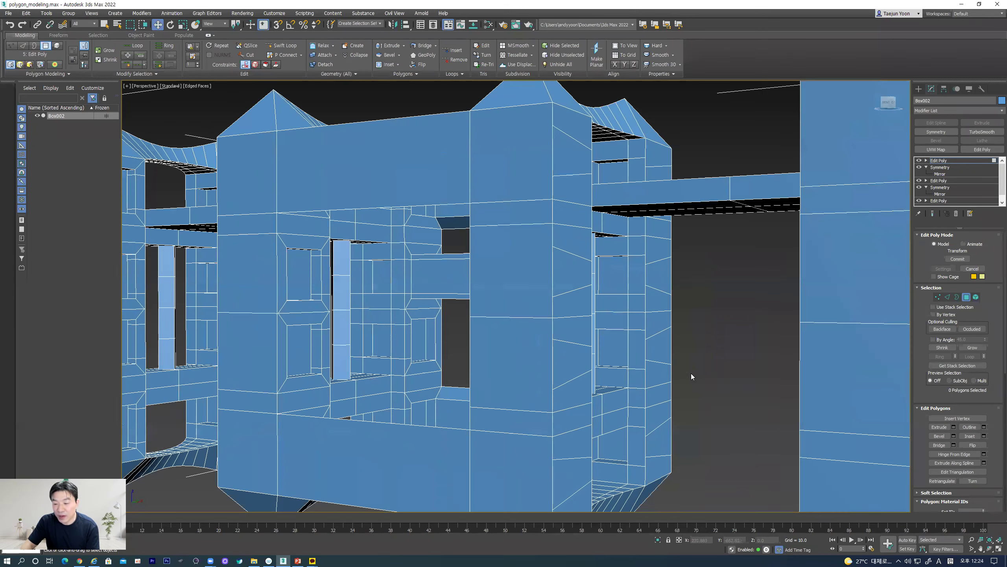
Examine the connected towers and their bridge beams from several sides and distances
click(937, 297)
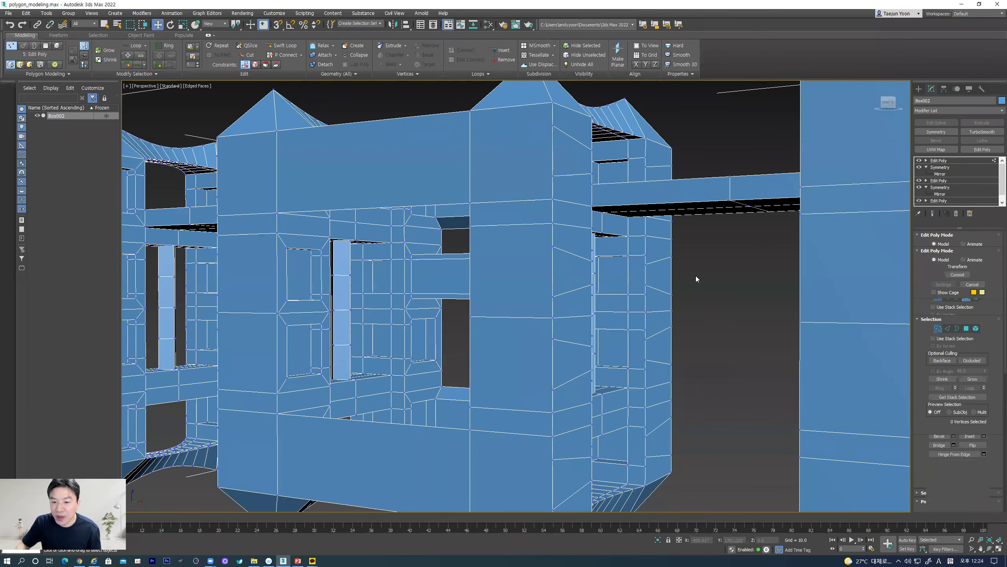
scroll(603, 325, down, 6)
alt+middle_drag(637, 336, 604, 324)
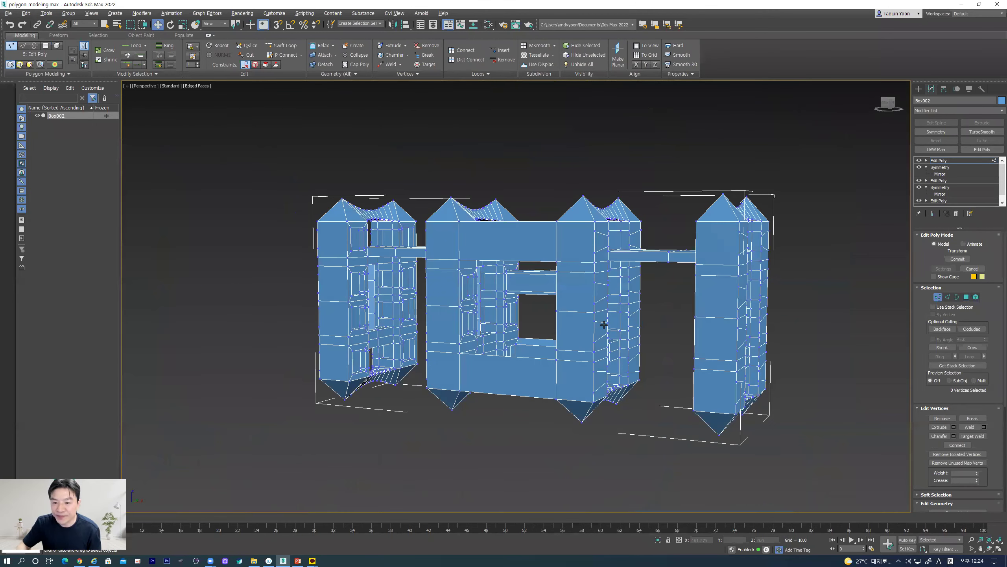
scroll(604, 324, up, 5)
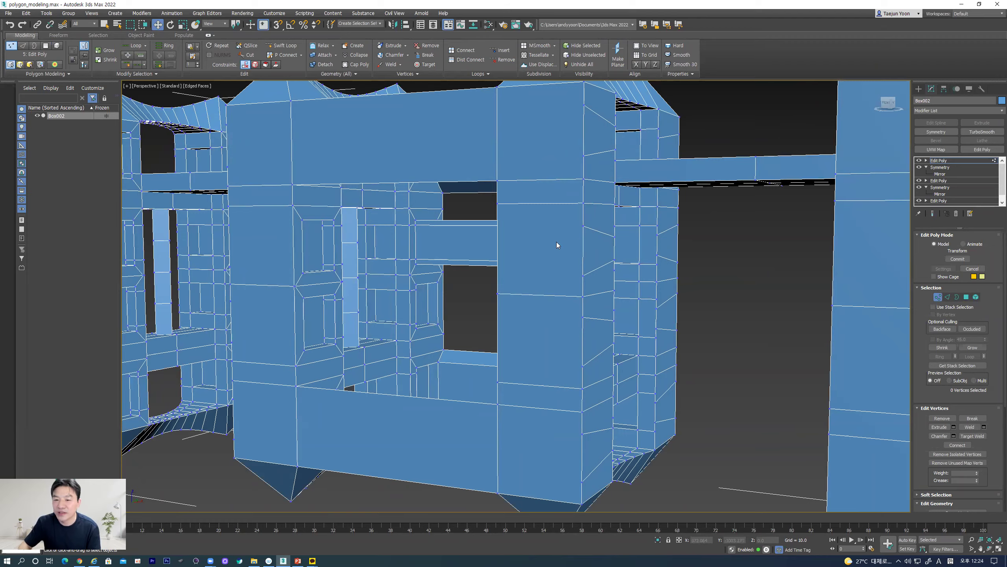
scroll(557, 245, down, 3)
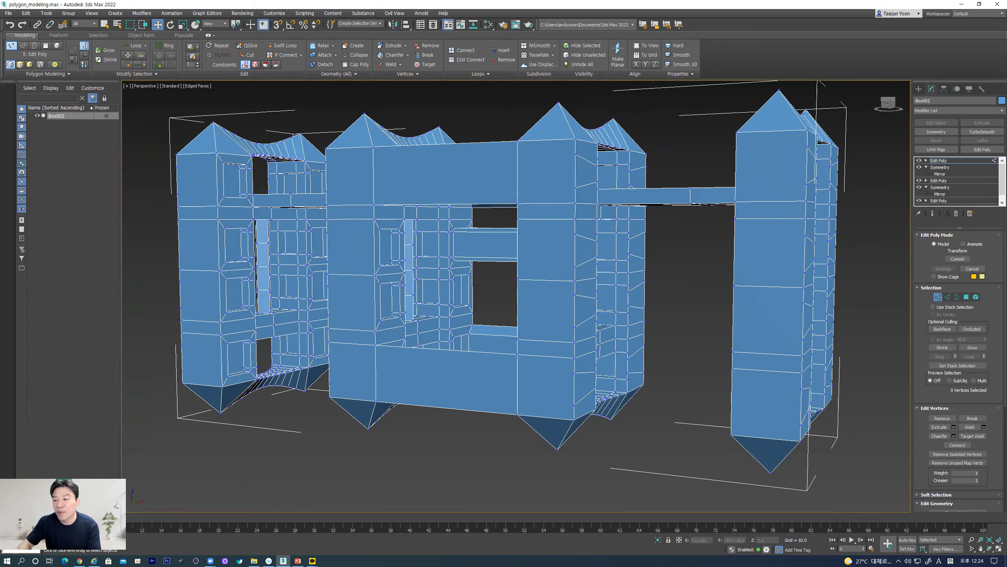
click(944, 298)
alt+middle_drag(674, 333, 606, 337)
alt+middle_drag(466, 357, 481, 354)
scroll(526, 283, up, 3)
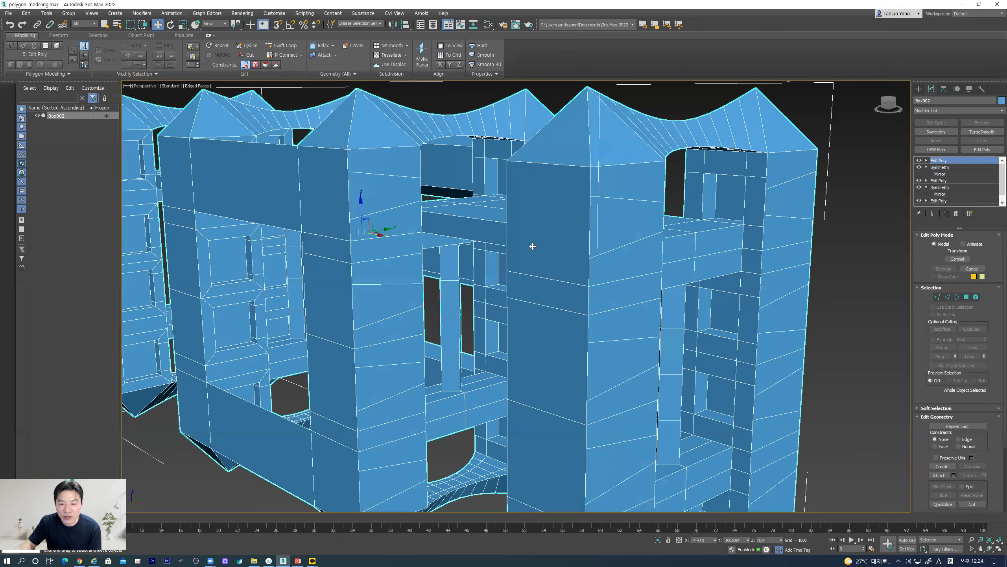
scroll(535, 256, down, 2)
alt+middle_drag(576, 251, 581, 223)
scroll(541, 238, up, 2)
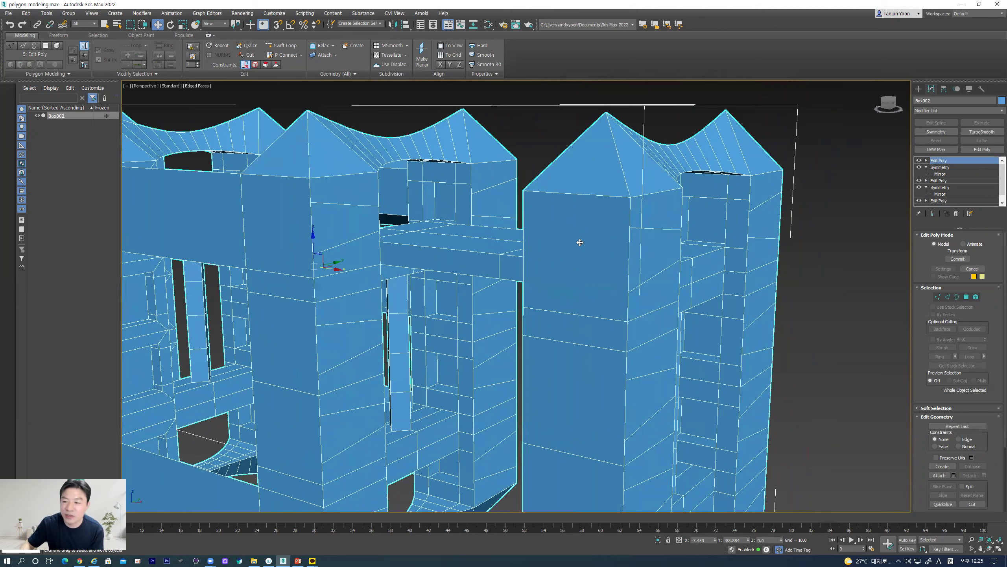
Insert a vertex in the middle of the uppermost front polygon of the outer tower, just below its pointed roof
click(918, 89)
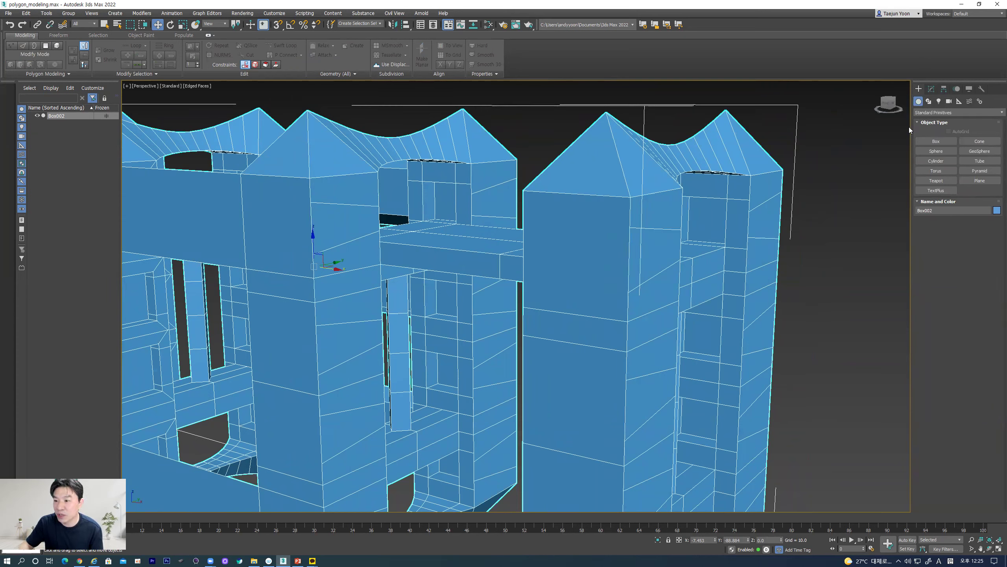
click(932, 88)
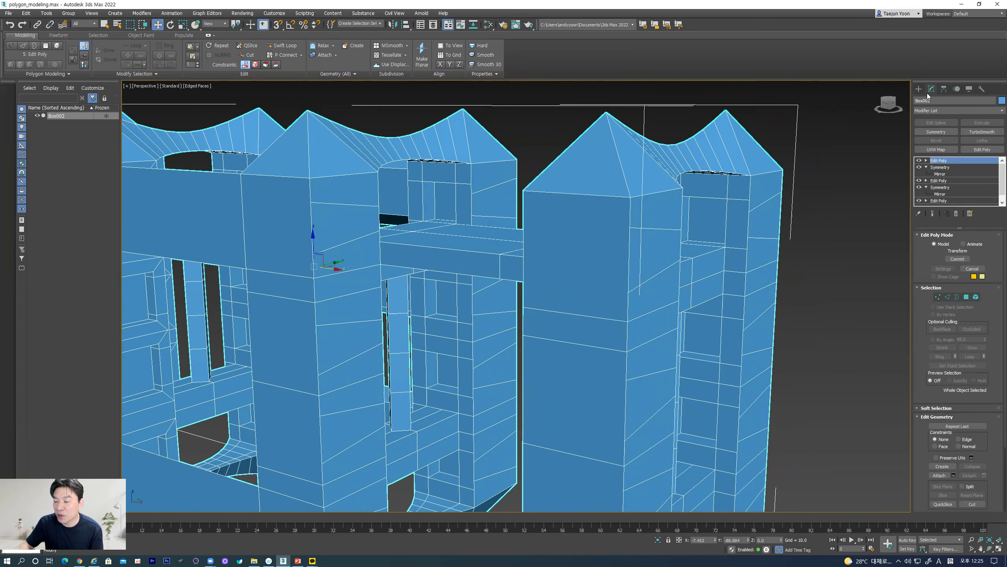
click(967, 297)
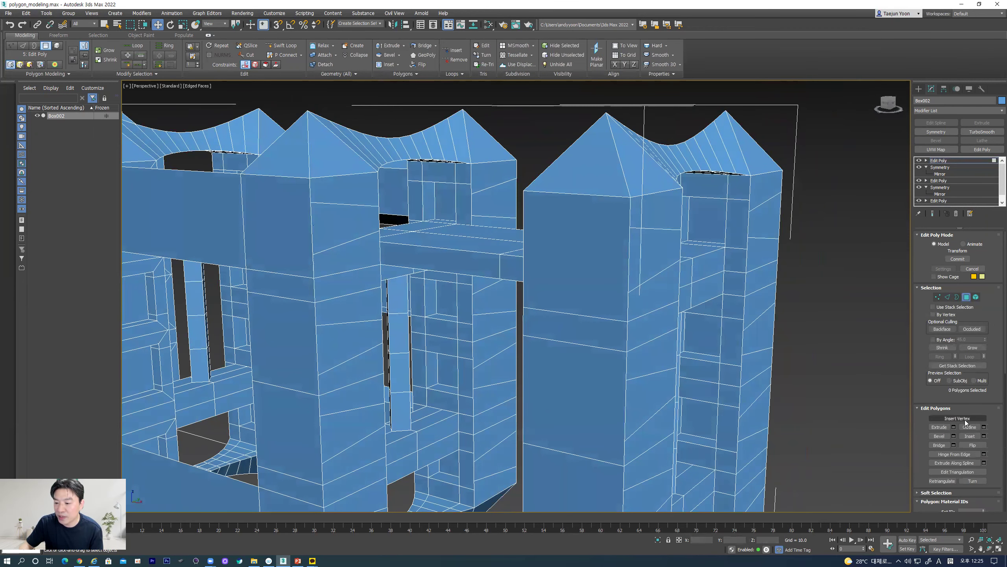
click(965, 418)
click(568, 247)
alt+middle_drag(567, 247, 248, 119)
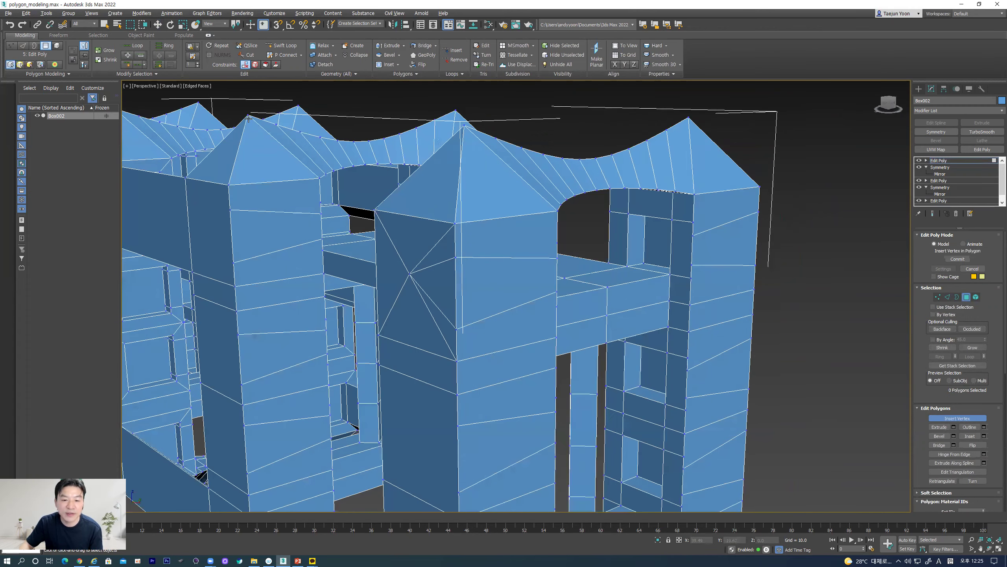
key(w)
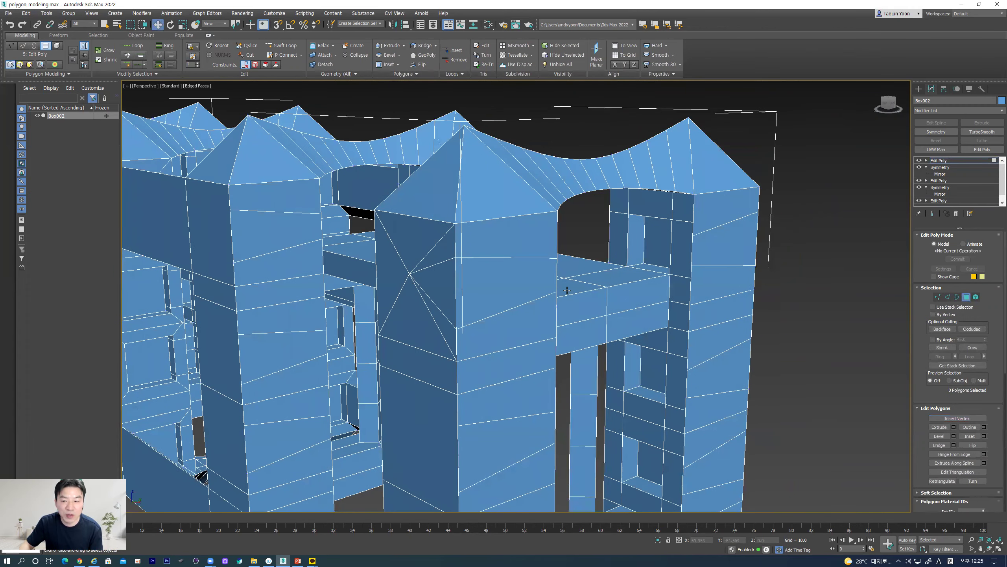
Chamfer the inserted vertex by about 6.9 with 0 segments to form a small inner polygon on the tower face
click(938, 297)
click(411, 274)
alt+middle_drag(400, 296, 733, 377)
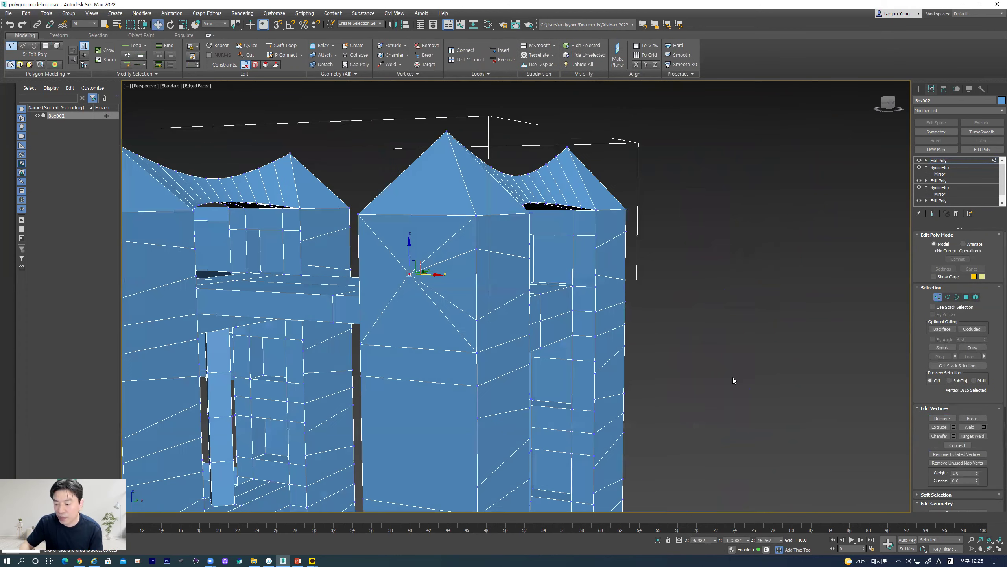
click(943, 437)
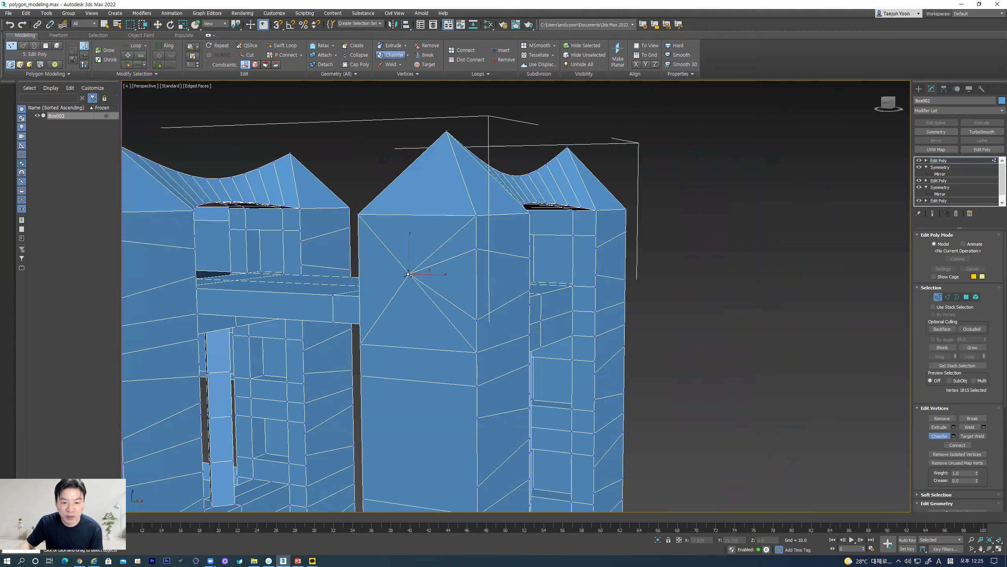
click(954, 435)
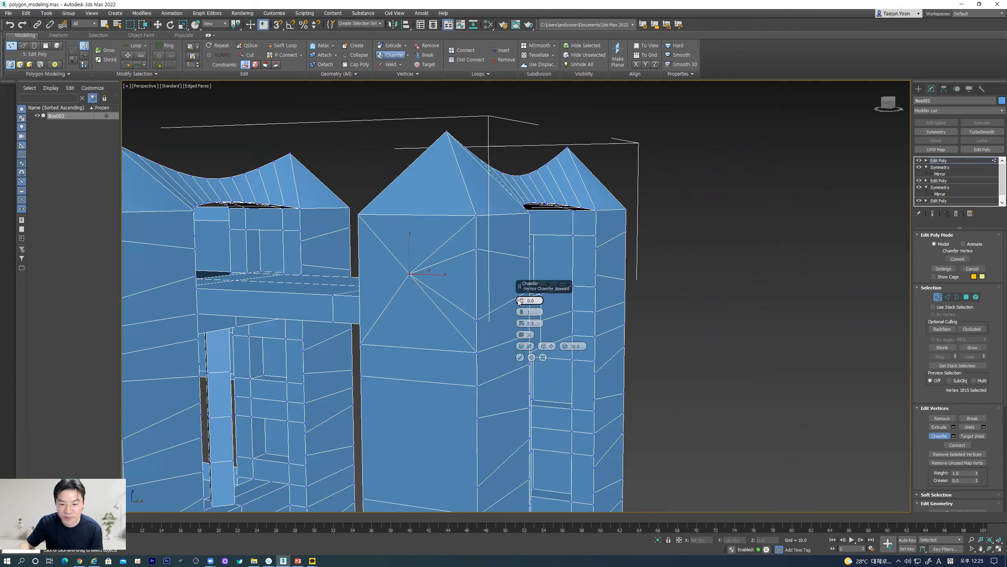
drag(523, 300, 522, 271)
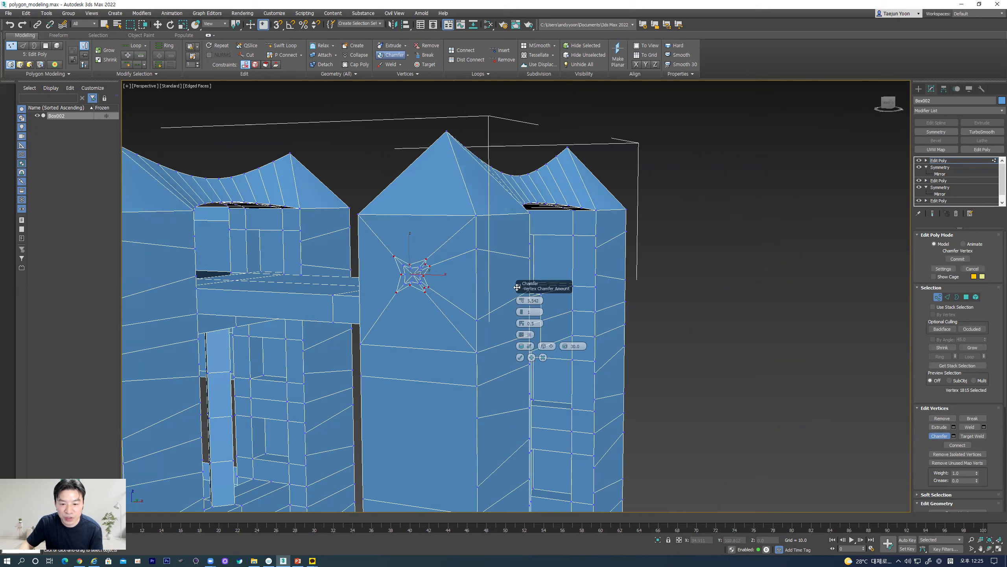
click(523, 316)
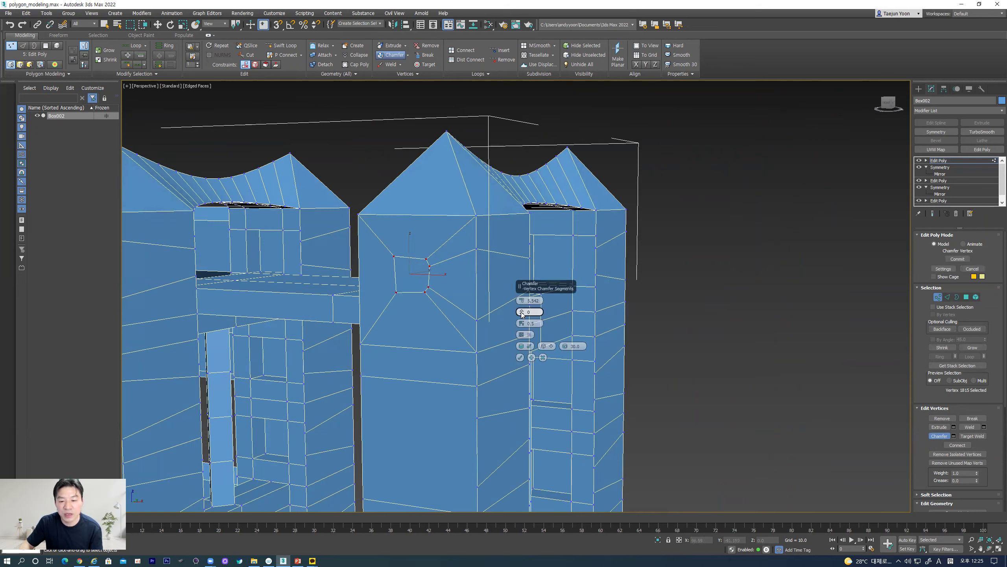
drag(523, 313, 523, 296)
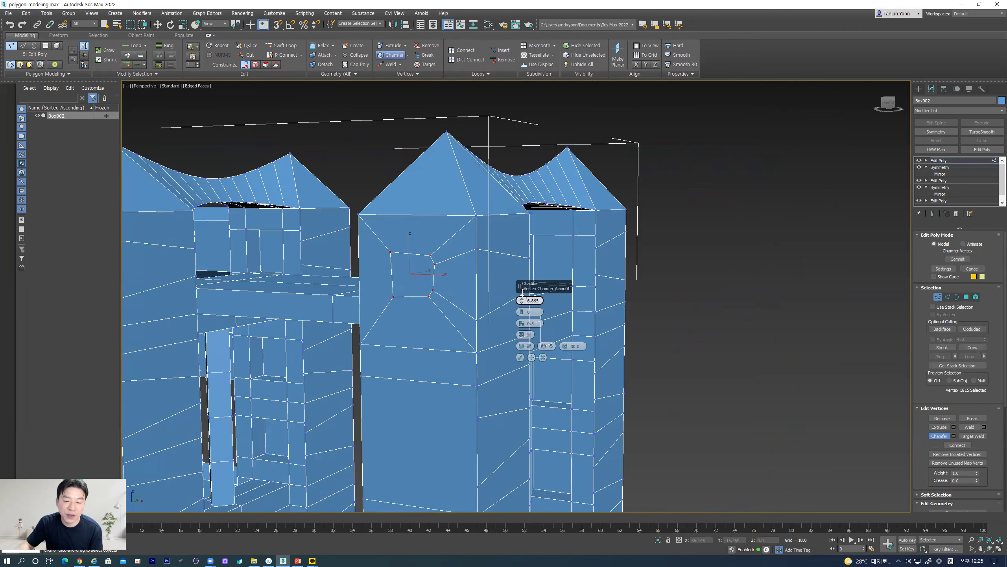
click(519, 358)
Insert a vertex in the middle of both the upper and lower edges of the small inner polygon
middle_drag(416, 301, 487, 329)
scroll(454, 332, up, 3)
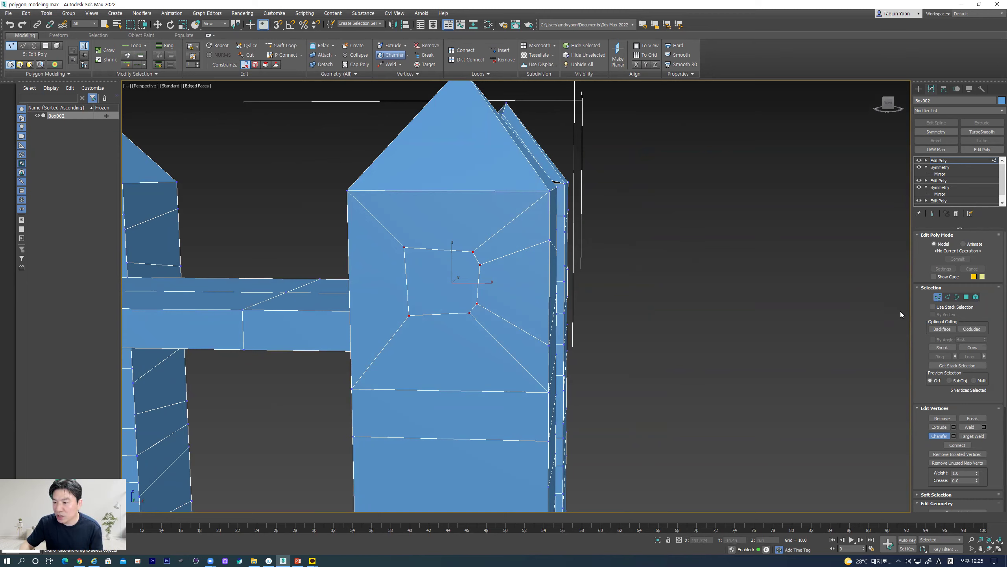
click(948, 297)
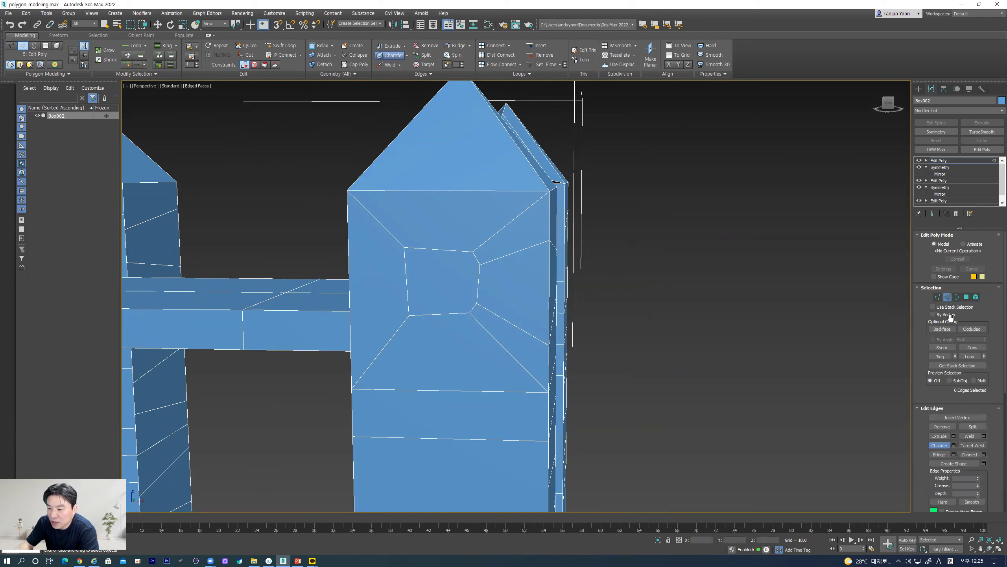
click(956, 418)
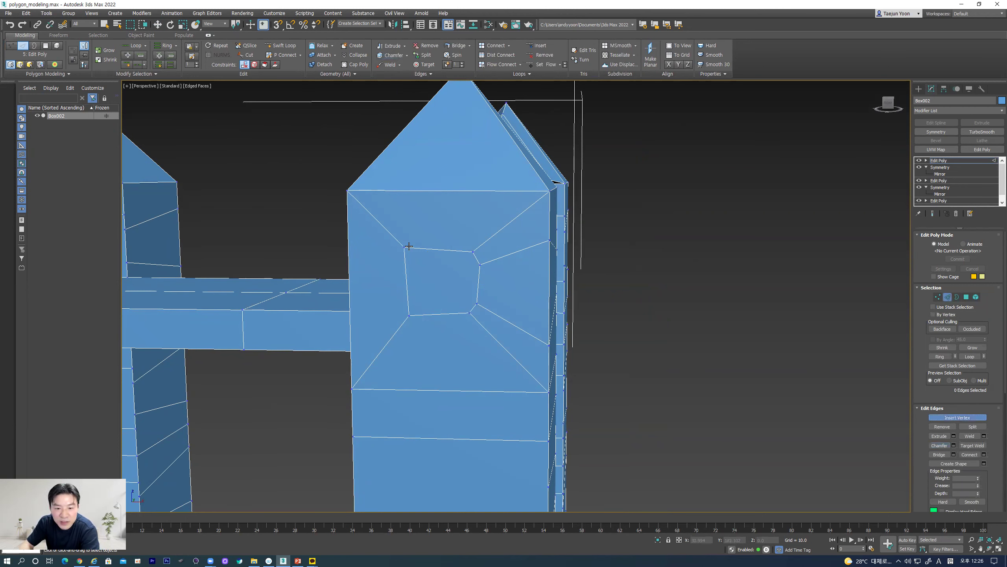
click(440, 249)
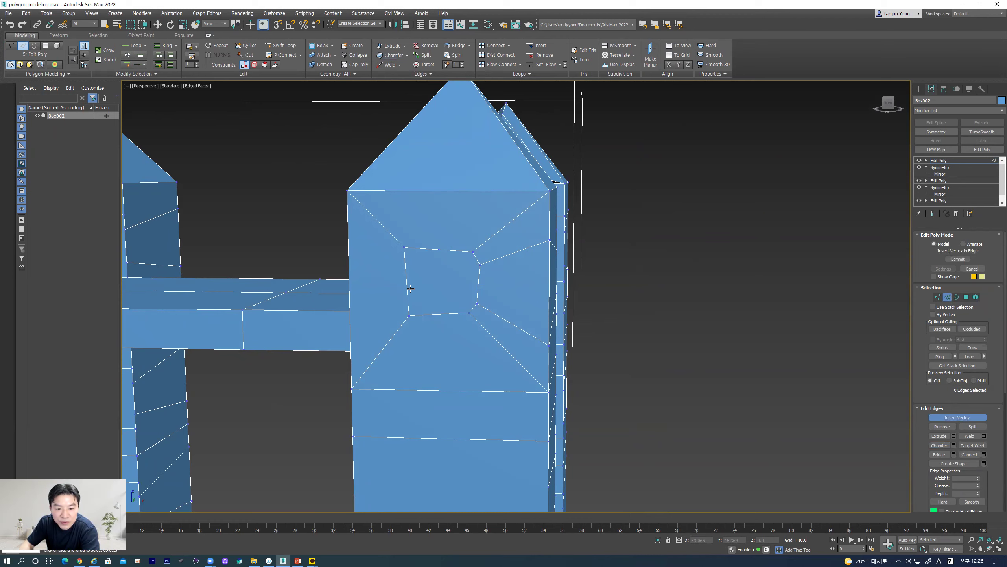
click(438, 313)
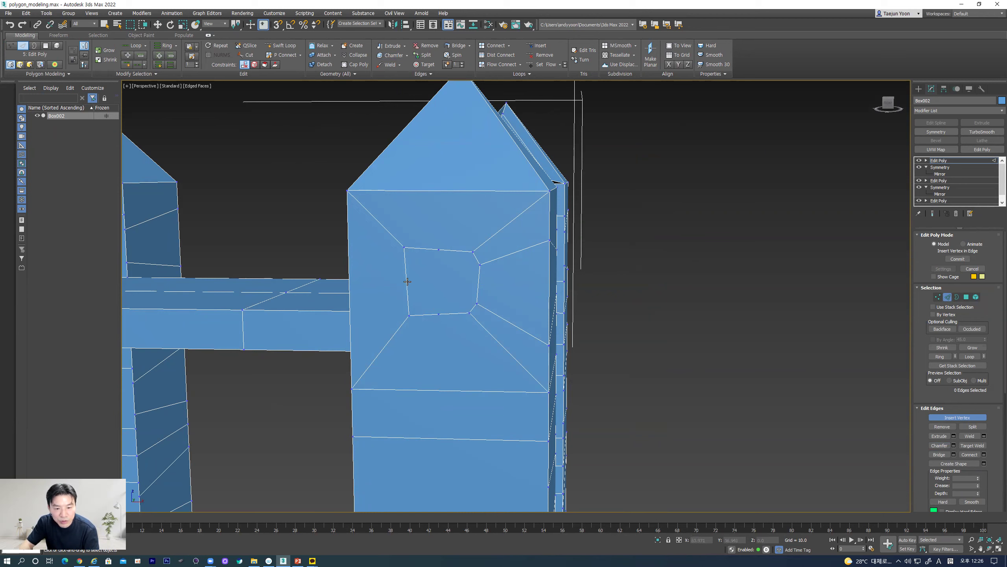
key(w)
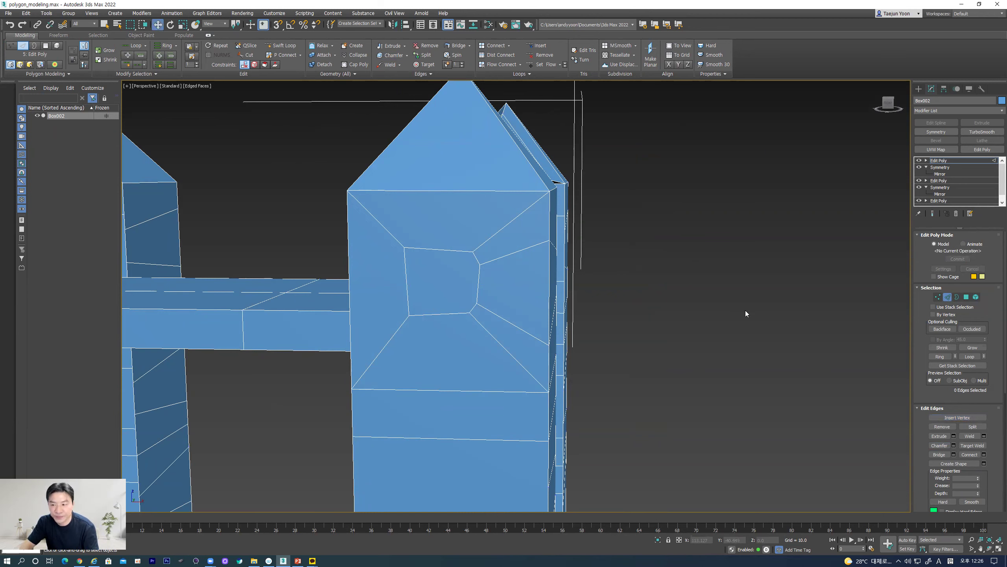
Reshape the small inner polygon into a regular ten-sided shape with GeoPoly
click(967, 298)
click(449, 283)
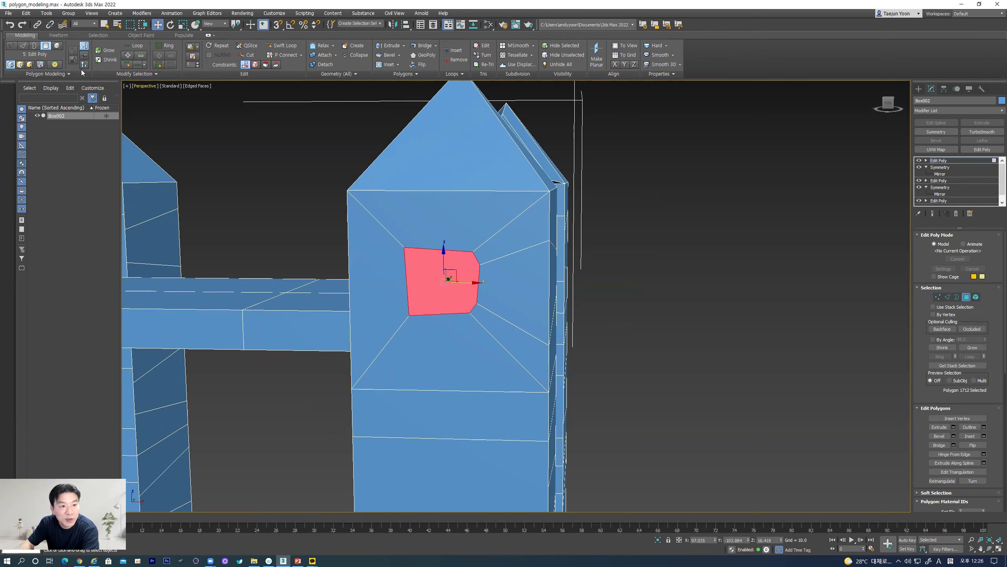
middle_drag(479, 245, 484, 266)
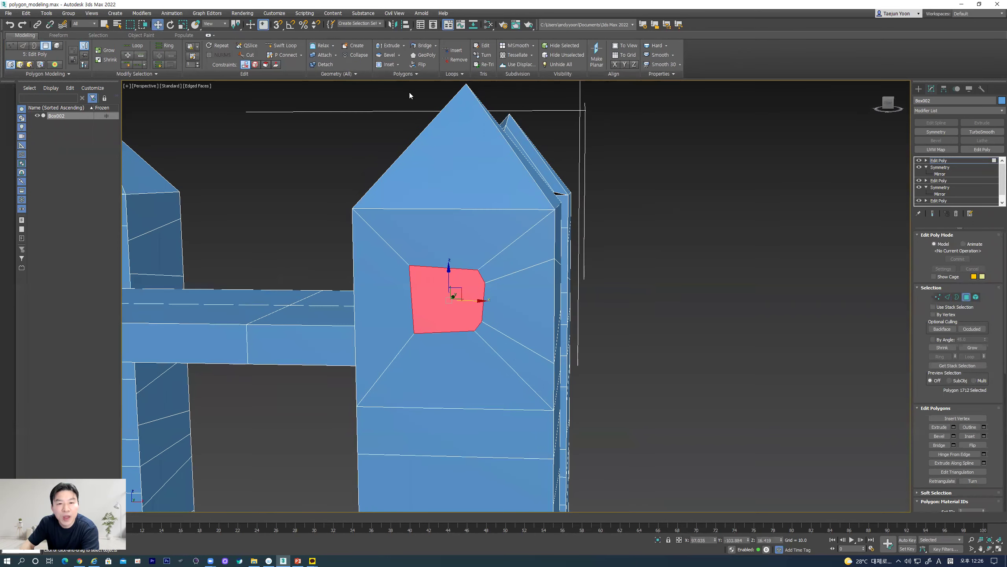
click(423, 56)
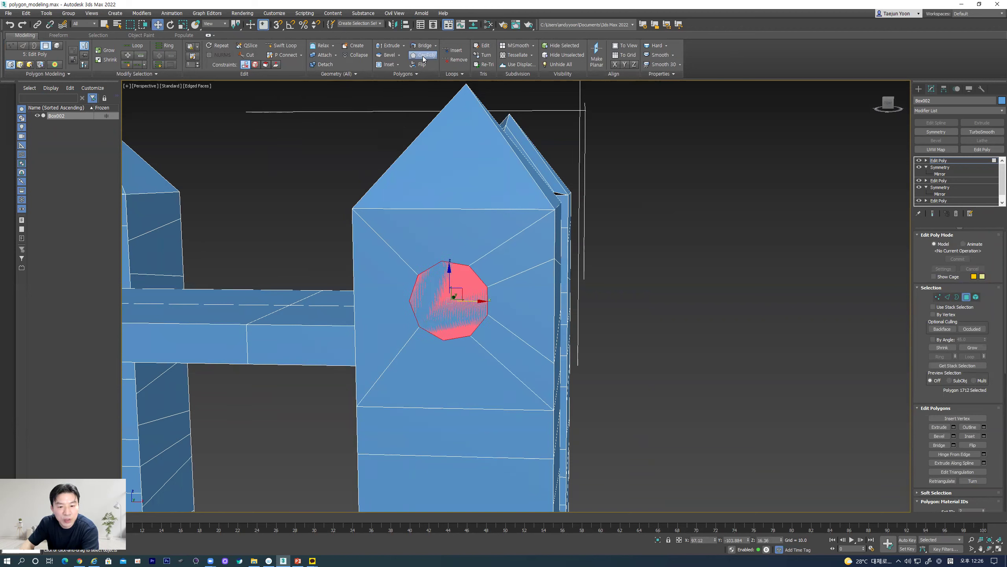
key(ctrl+z)
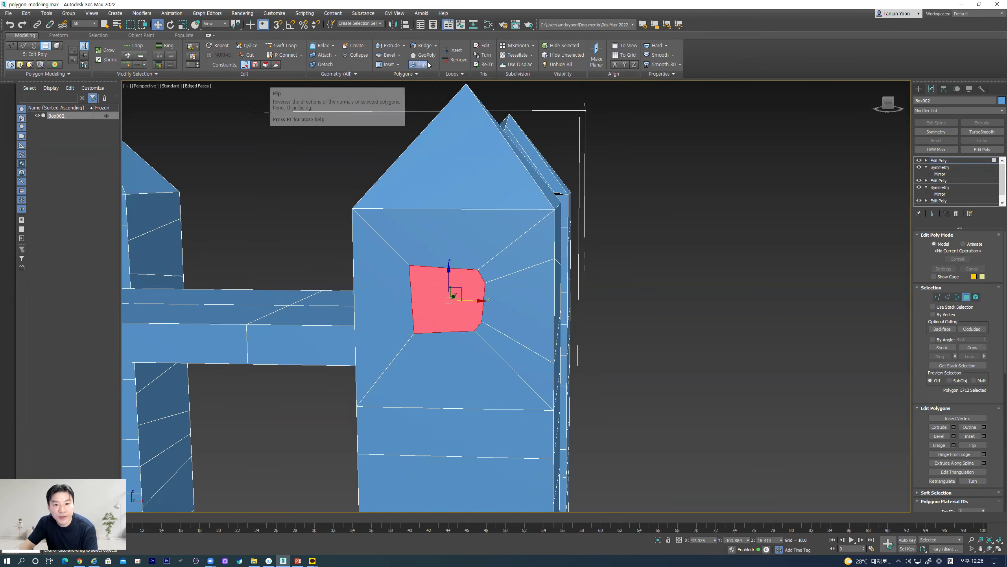
click(417, 56)
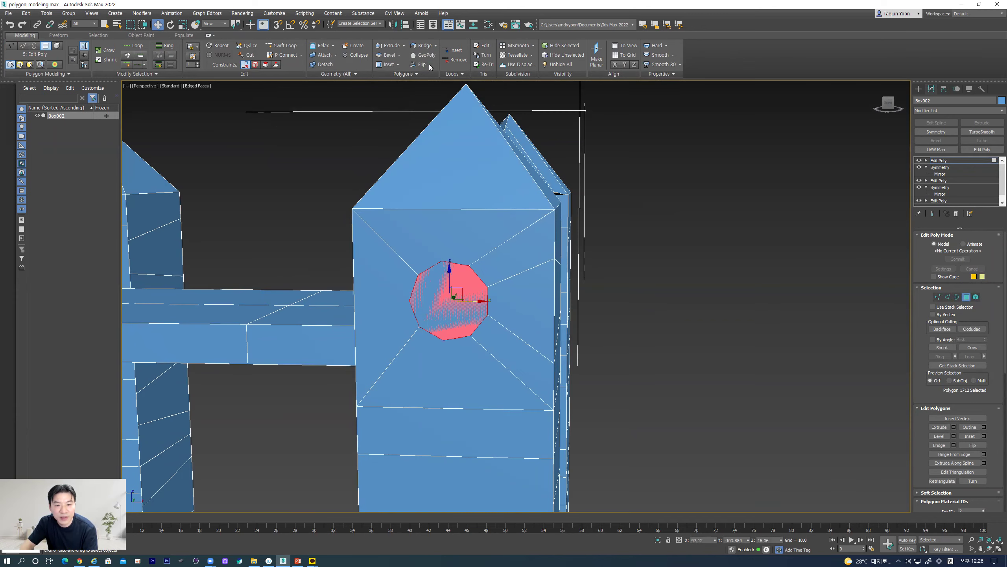
key(ctrl+z)
click(423, 56)
Connect the ten-sided polygon's unattached upper vertex to the upper-left corner vertex of the tower face
alt+middle_drag(436, 286, 488, 316)
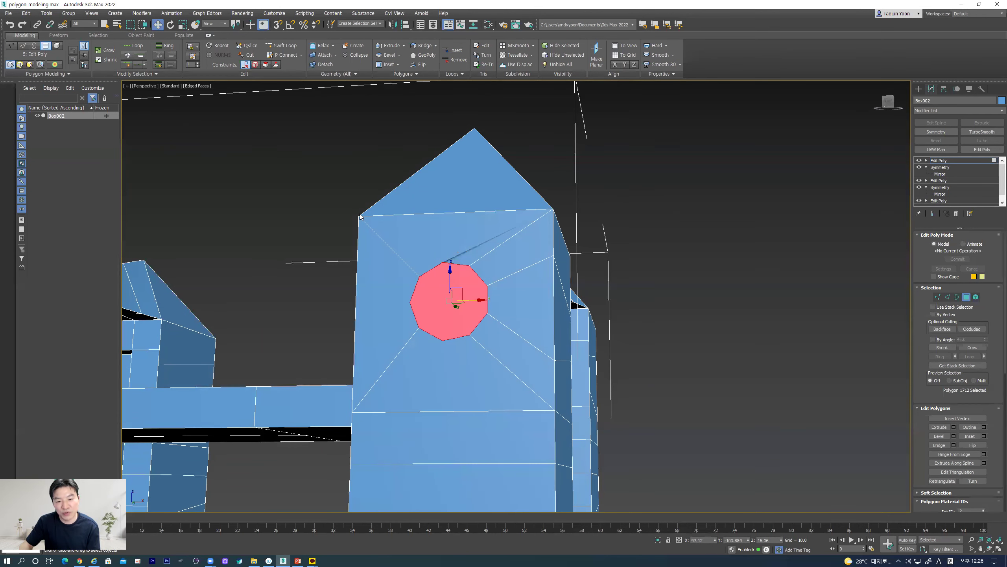
ctrl+click(938, 297)
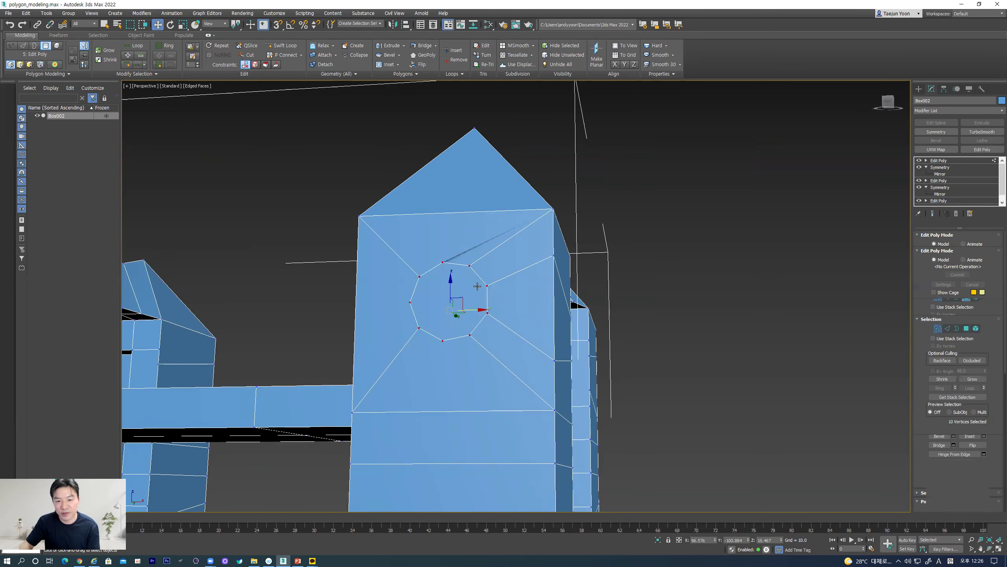
click(444, 262)
ctrl+click(359, 217)
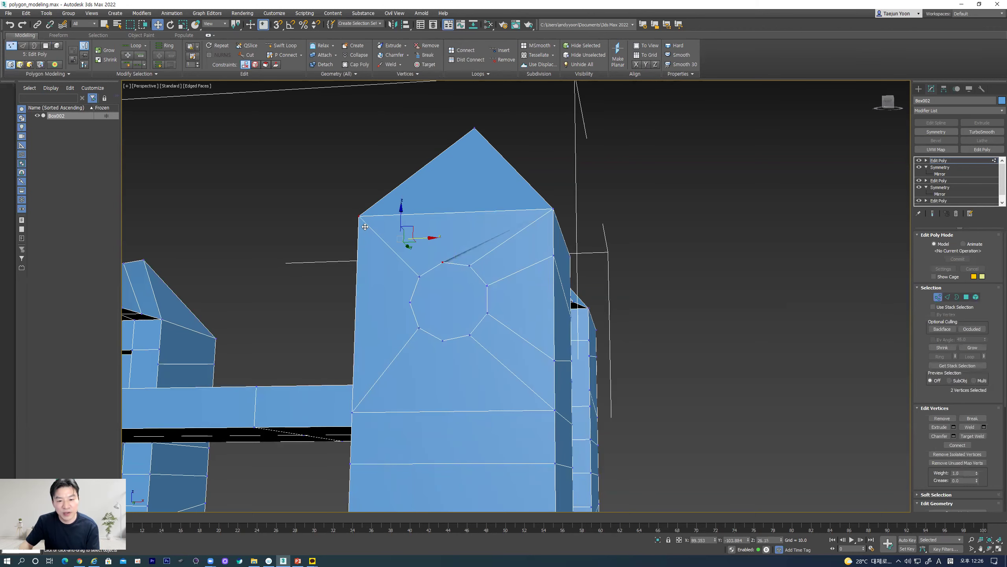
key(ctrl+shift+e)
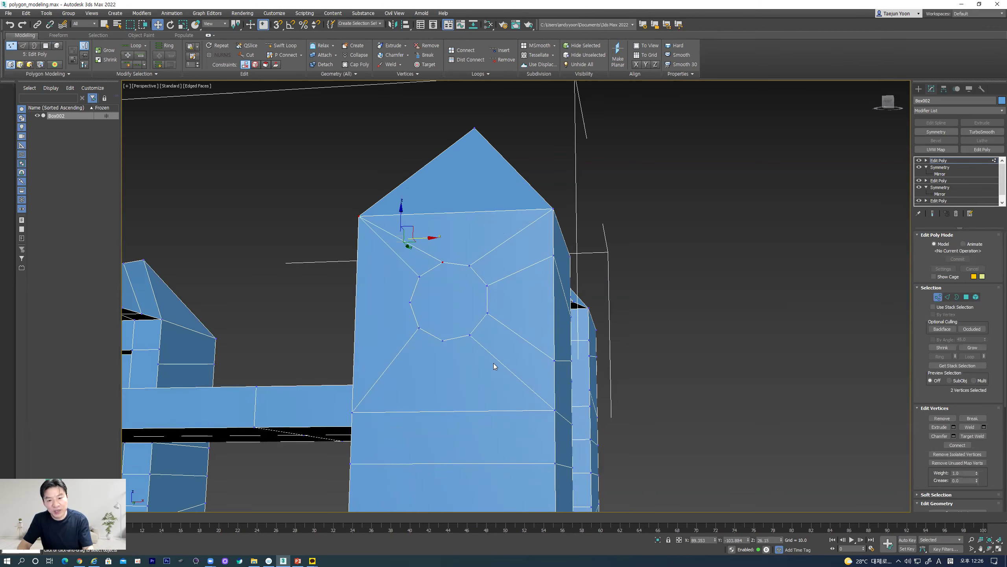
Connect the ten-sided polygon's unattached lower vertex to the lower-left corner vertex of the surrounding face
alt+middle_drag(466, 368, 443, 329)
click(441, 329)
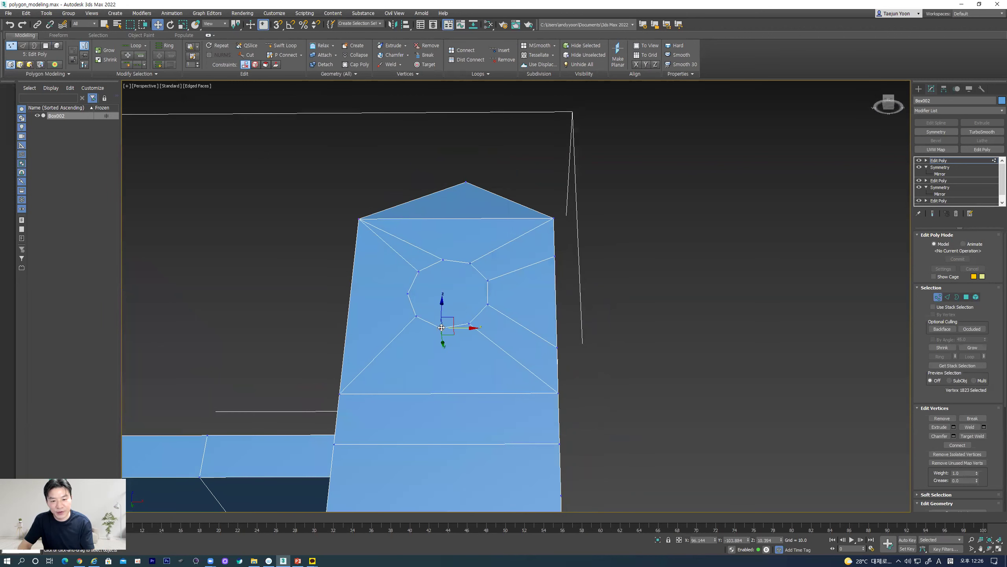
ctrl+click(339, 393)
key(ctrl+shift+e)
Try to extrude the ten-sided polygon into the tower and delete its end face
alt+middle_drag(445, 409, 445, 377)
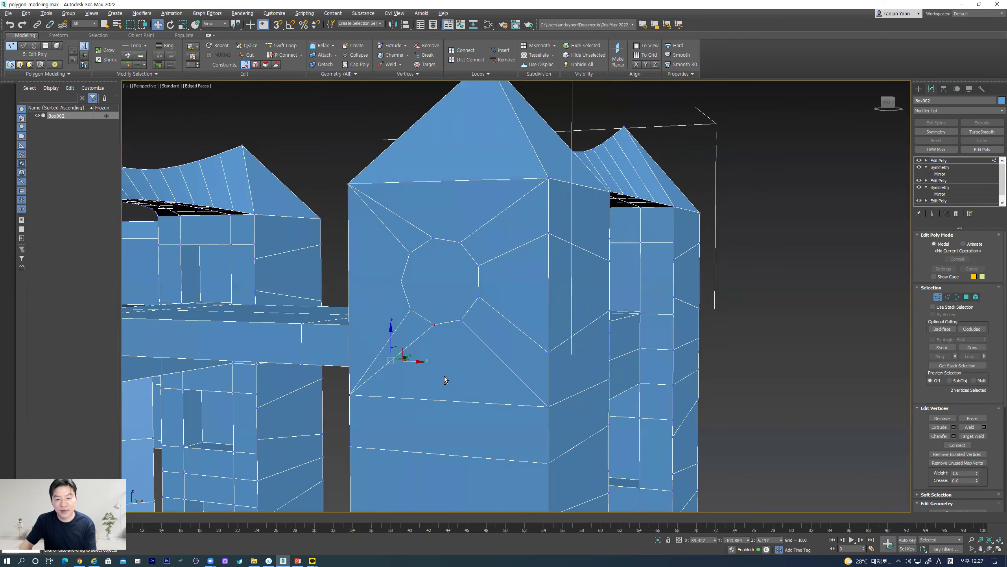
click(966, 297)
click(453, 288)
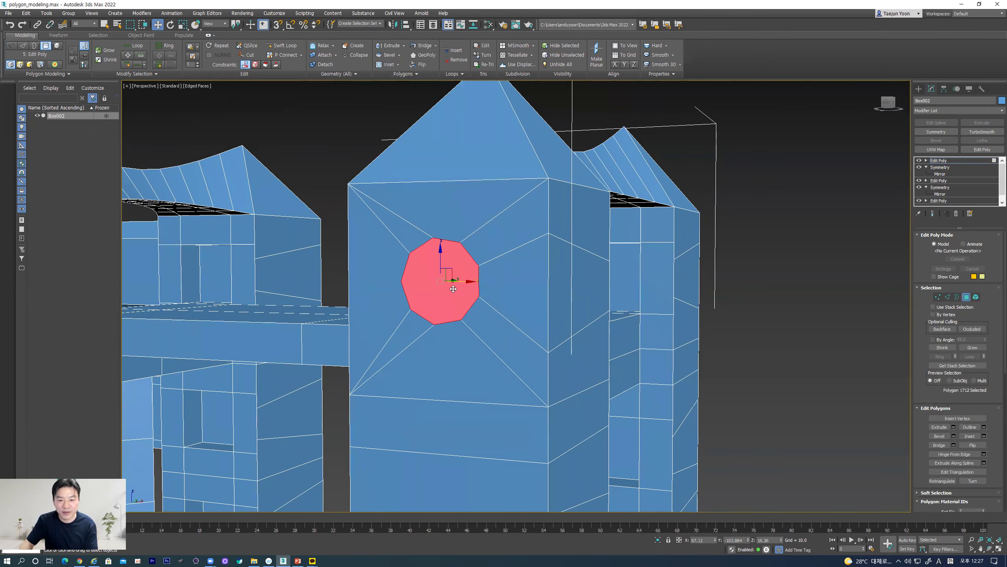
alt+middle_drag(484, 364, 325, 349)
drag(319, 297, 418, 286)
mouse_move(608, 270)
mouse_down()
mouse_move(673, 265)
mouse_move(622, 271)
mouse_up()
key(Delete)
alt+middle_drag(593, 353, 650, 317)
scroll(540, 314, down, 3)
scroll(492, 315, up, 3)
middle_drag(531, 317, 396, 320)
Extrude the ten-sided polygon inward into the tower and delete its end face, leaving a round opening
click(632, 243)
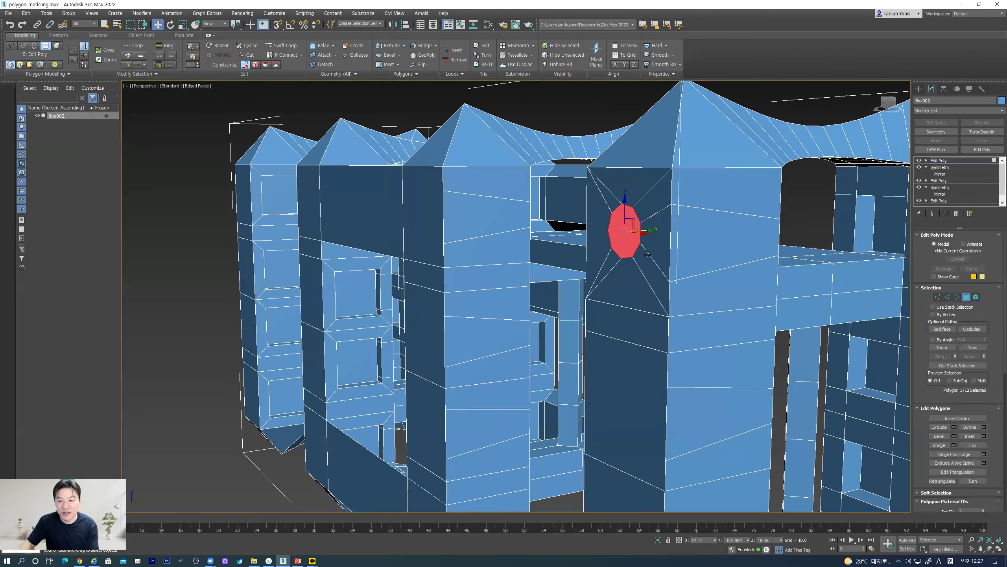
scroll(648, 229, down, 3)
mouse_move(648, 229)
alt+middle_down()
mouse_move(661, 225)
mouse_move(648, 229)
alt+middle_up()
scroll(661, 225, up, 4)
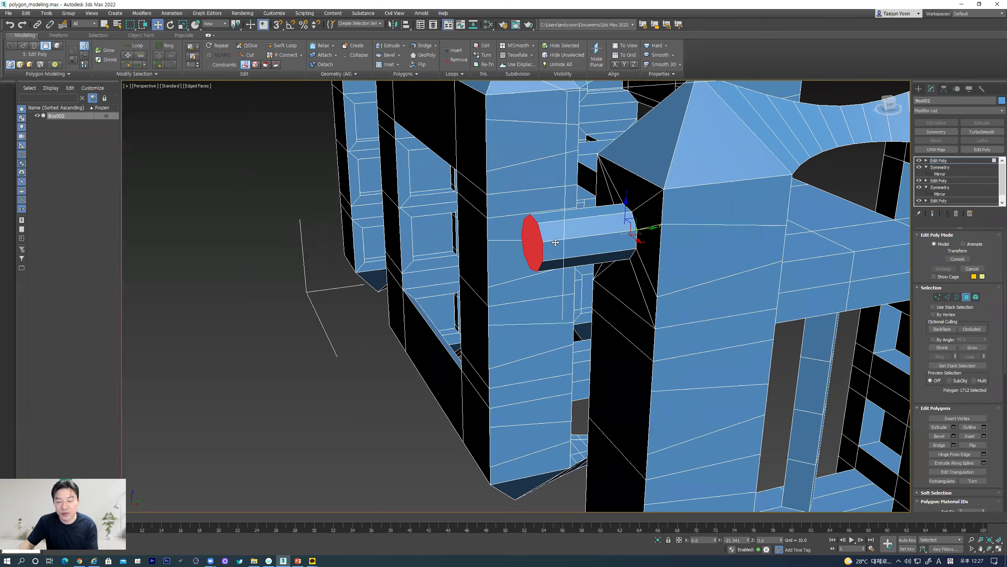
alt+middle_drag(591, 238, 417, 274)
drag(389, 246, 397, 246)
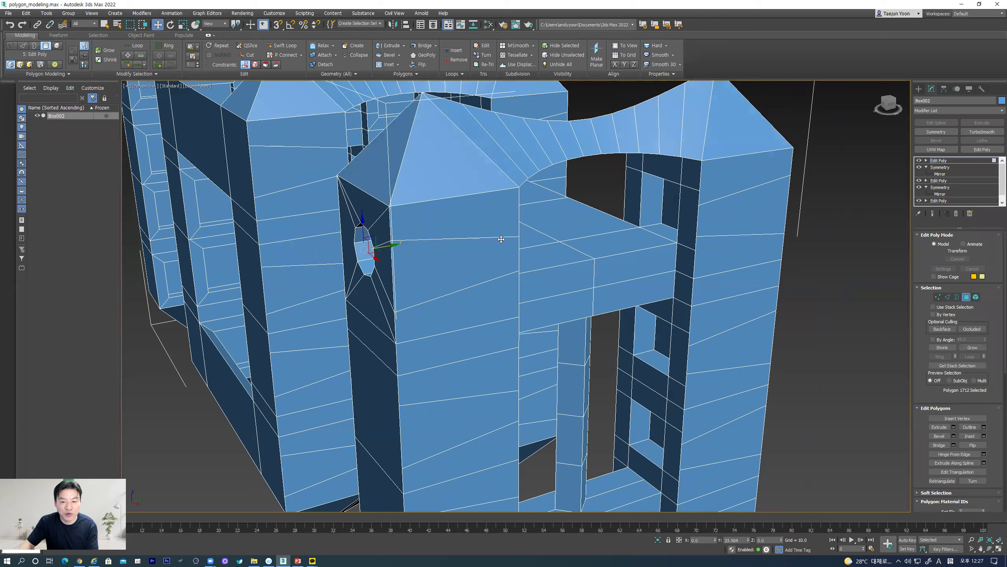
key(Delete)
Examine the round opening and the tower around it from several angles
alt+middle_drag(556, 338, 455, 306)
click(337, 192)
alt+middle_drag(337, 193, 382, 276)
scroll(420, 274, down, 5)
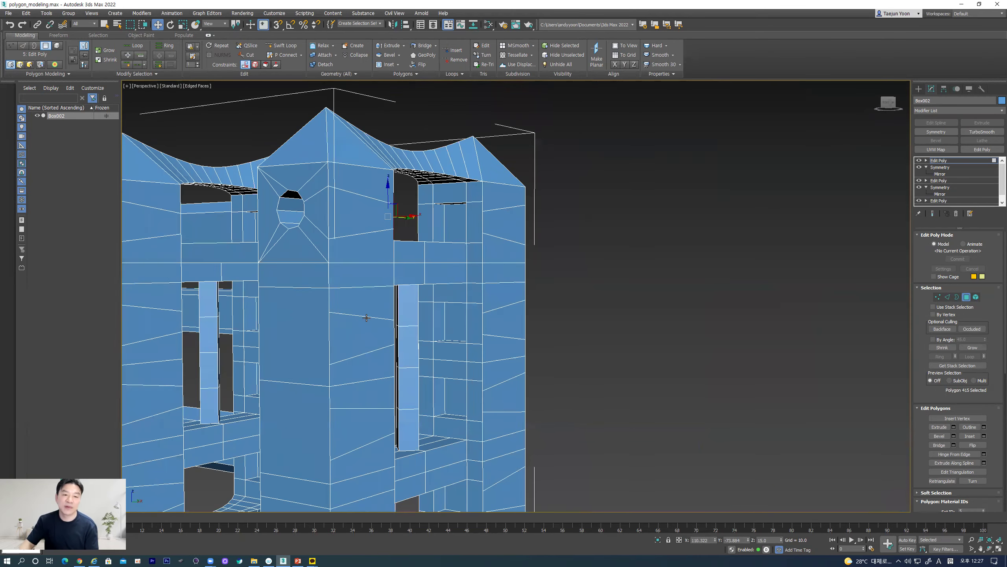
alt+middle_drag(313, 257, 444, 335)
scroll(426, 349, down, 5)
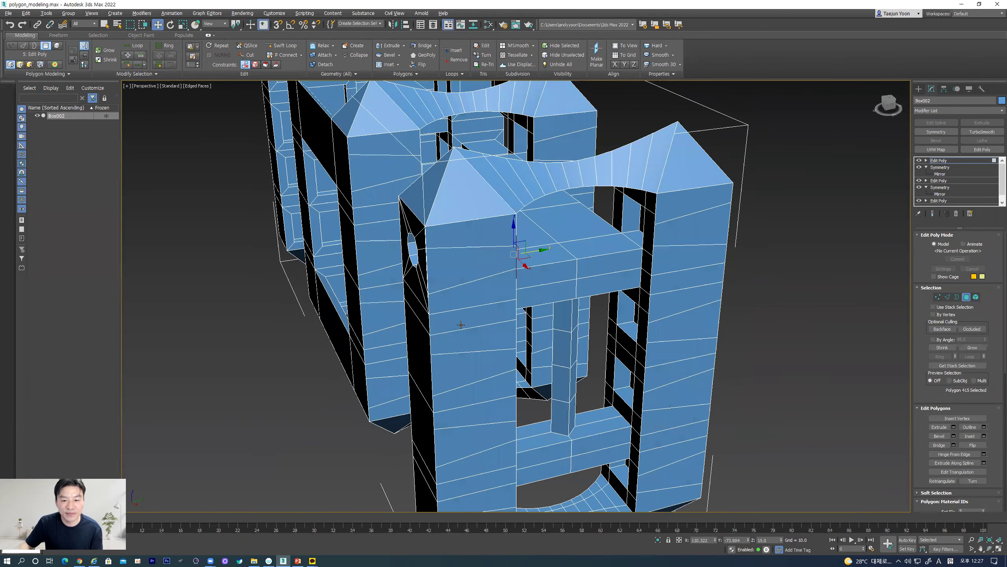
scroll(444, 335, up, 8)
scroll(480, 326, down, 4)
alt+middle_drag(503, 322, 468, 317)
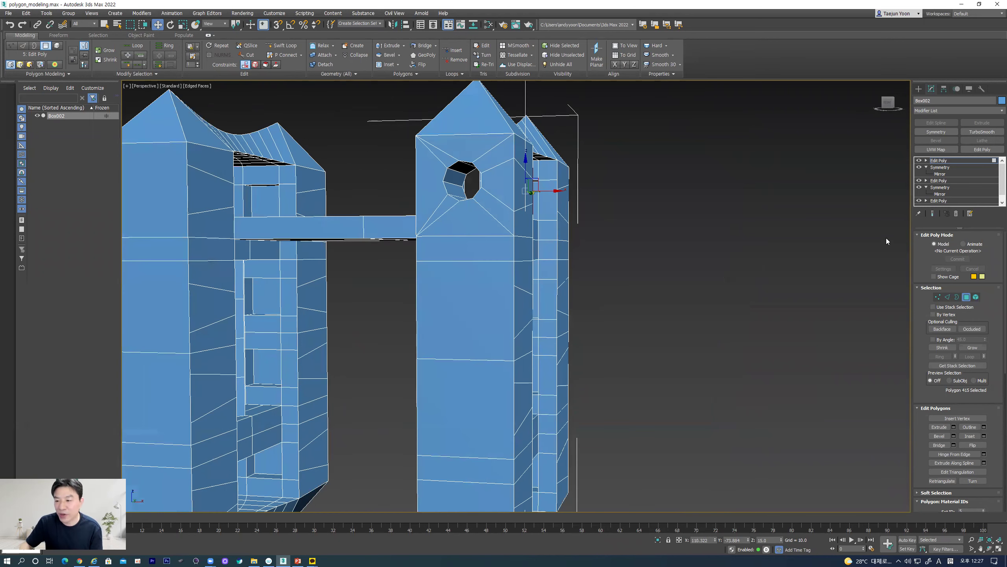
Insert a vertex near the centre of the large tower face below the round opening
click(472, 294)
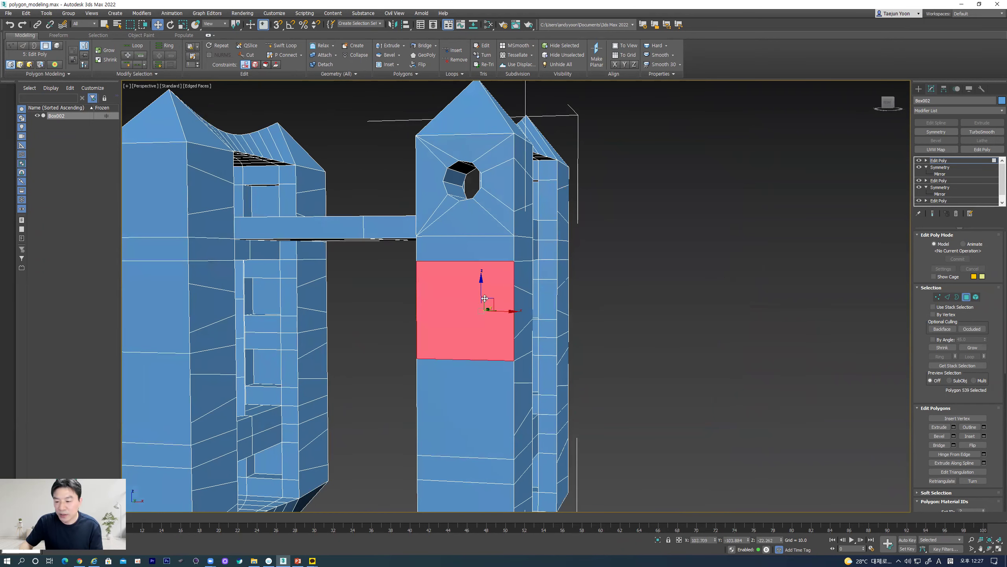
click(969, 419)
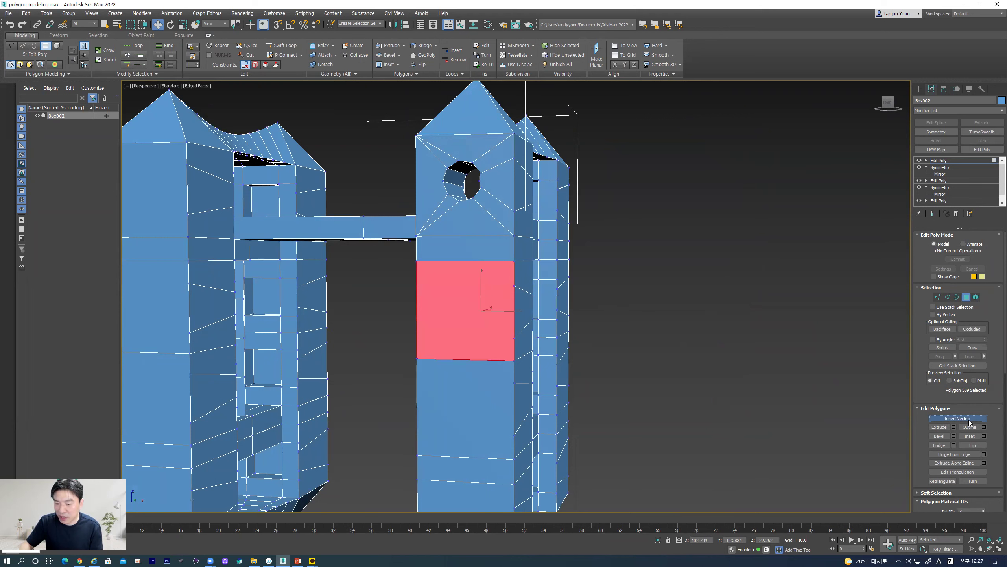
click(461, 306)
key(w)
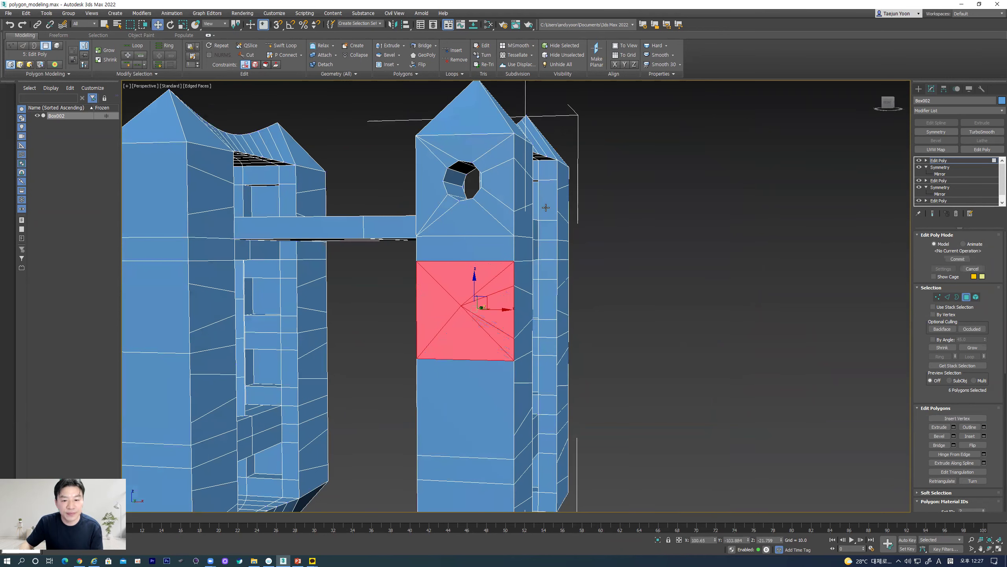
click(645, 281)
Chamfer the new centre vertex by about 7.3 to form a small inner polygon
click(938, 297)
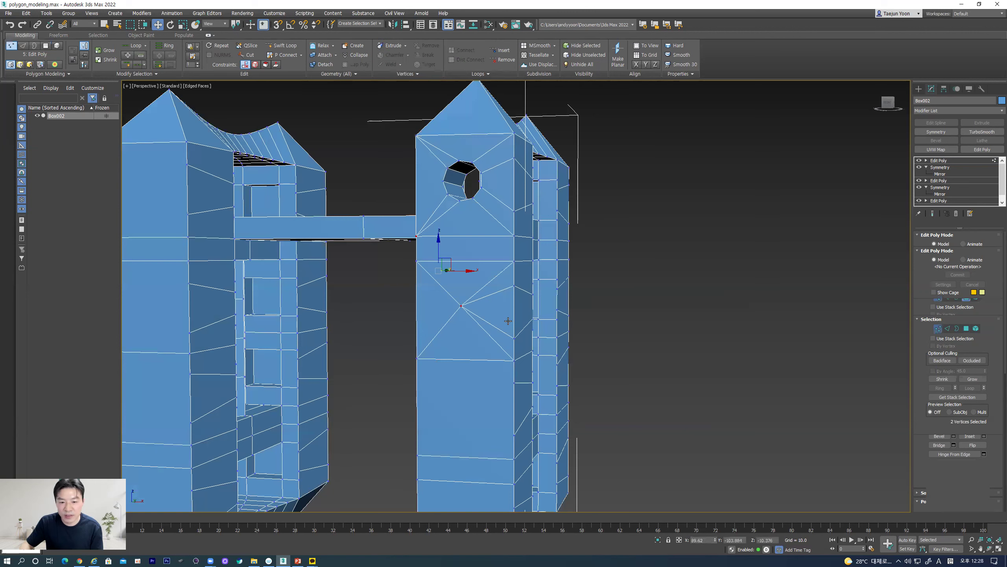
click(461, 305)
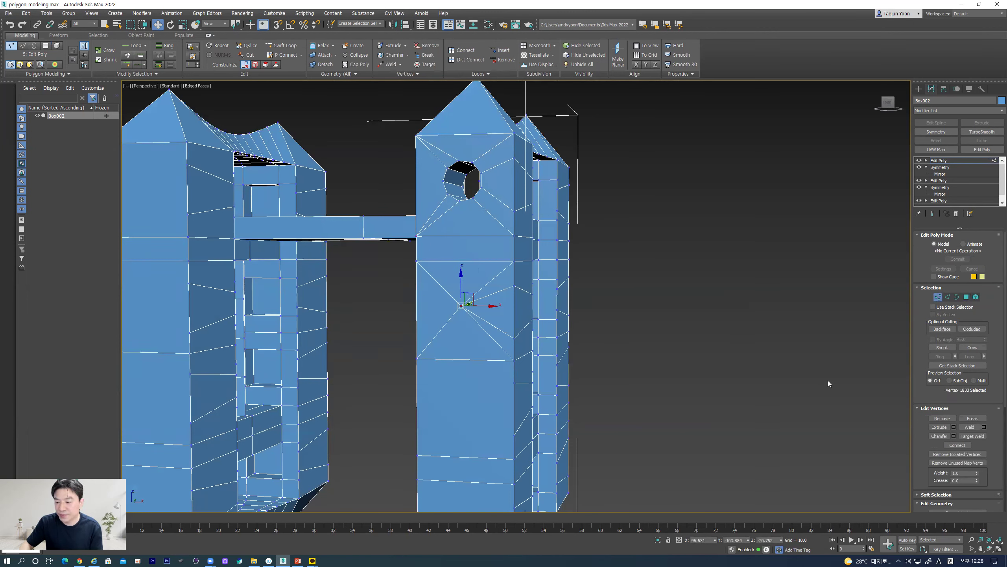
click(952, 436)
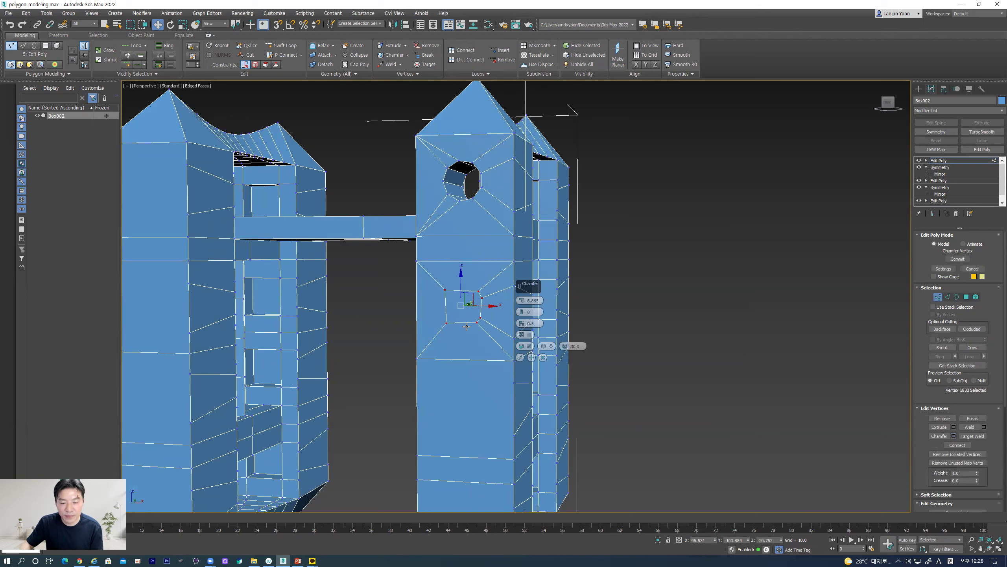
drag(522, 295, 520, 297)
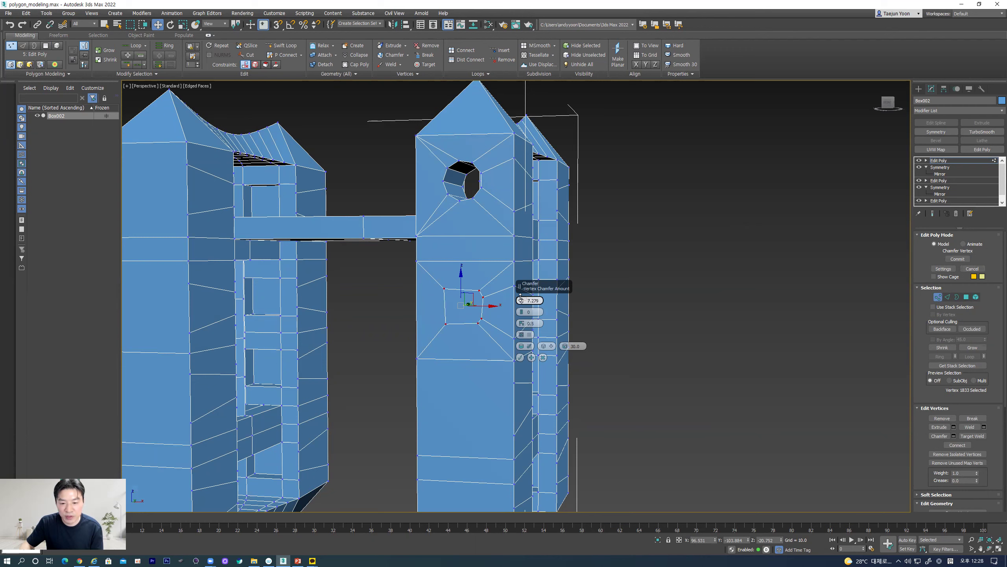
click(520, 358)
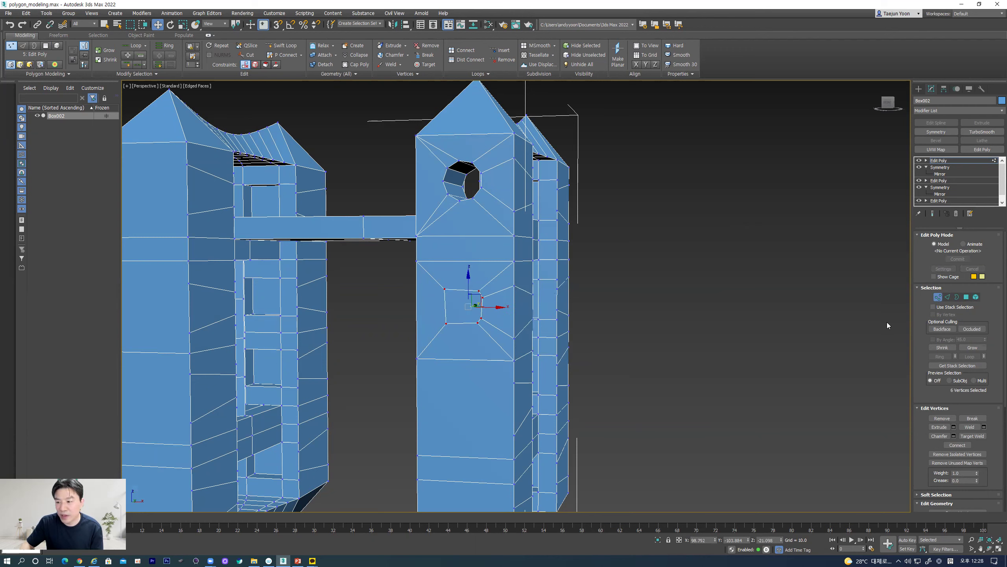
Insert extra vertices in the edges of the small inner polygon below the round opening
click(948, 297)
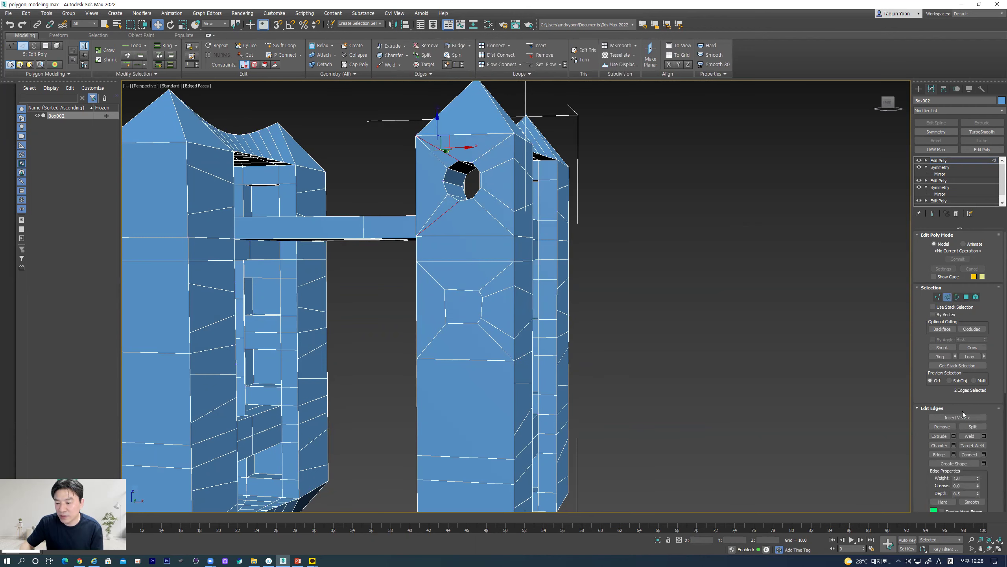
click(951, 418)
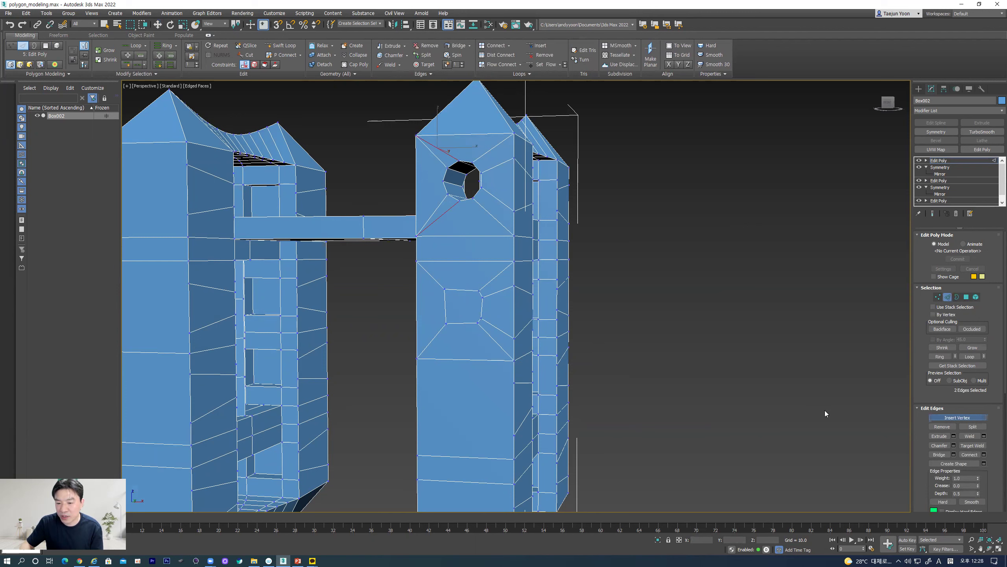
click(462, 288)
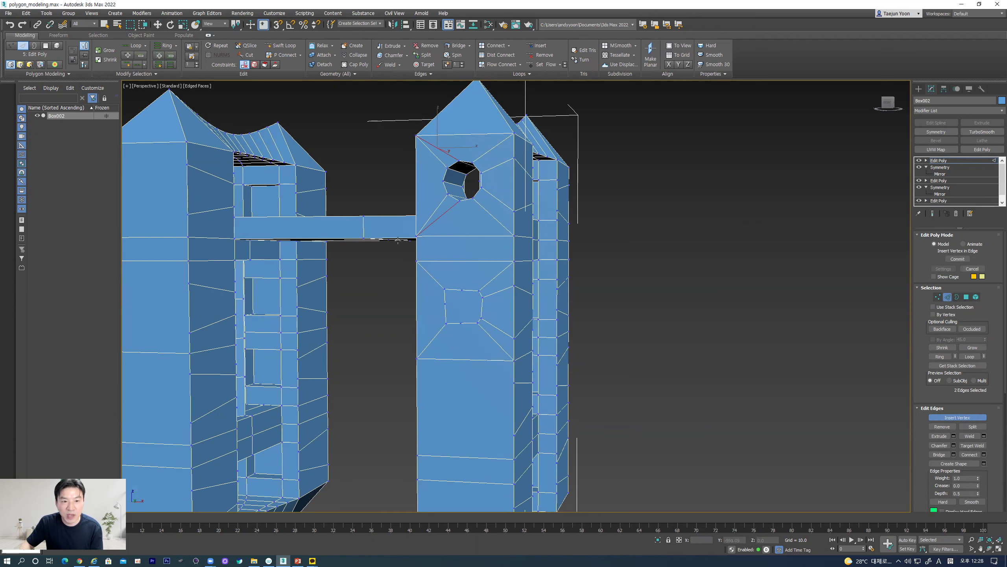
click(967, 297)
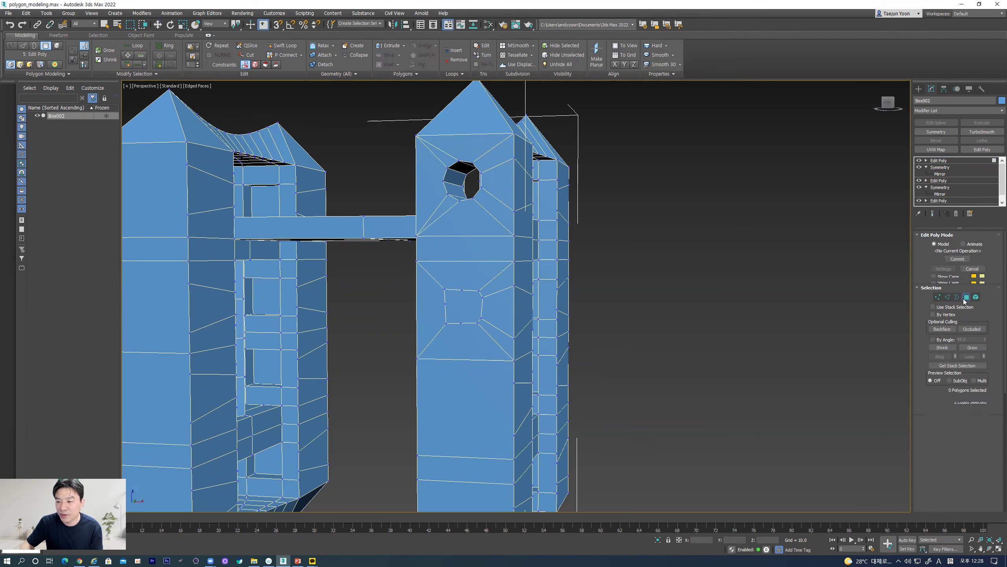
click(466, 308)
right_click(620, 304)
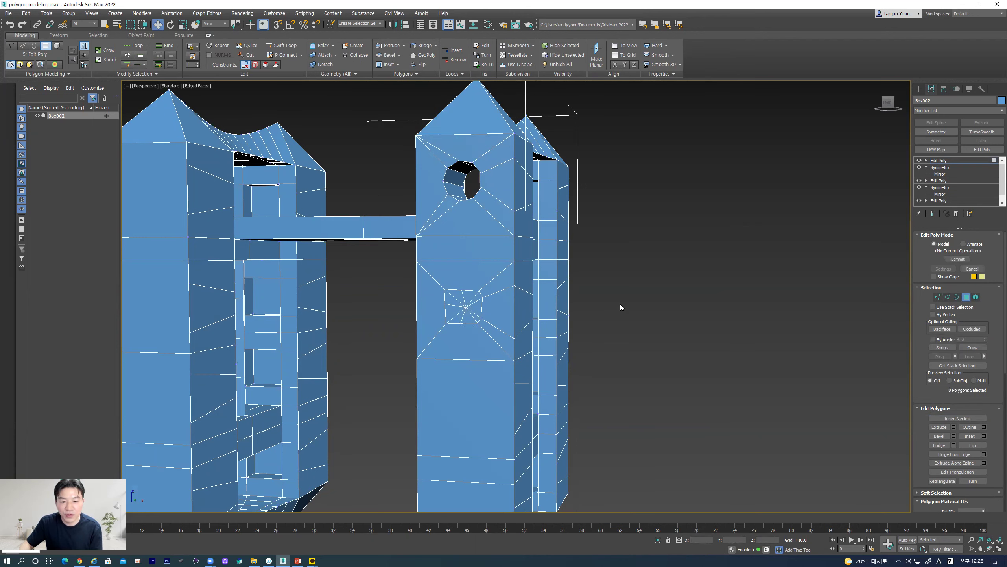
key(ctrl+z)
Select the small inner polygon and look for the hotkey customization command
click(460, 303)
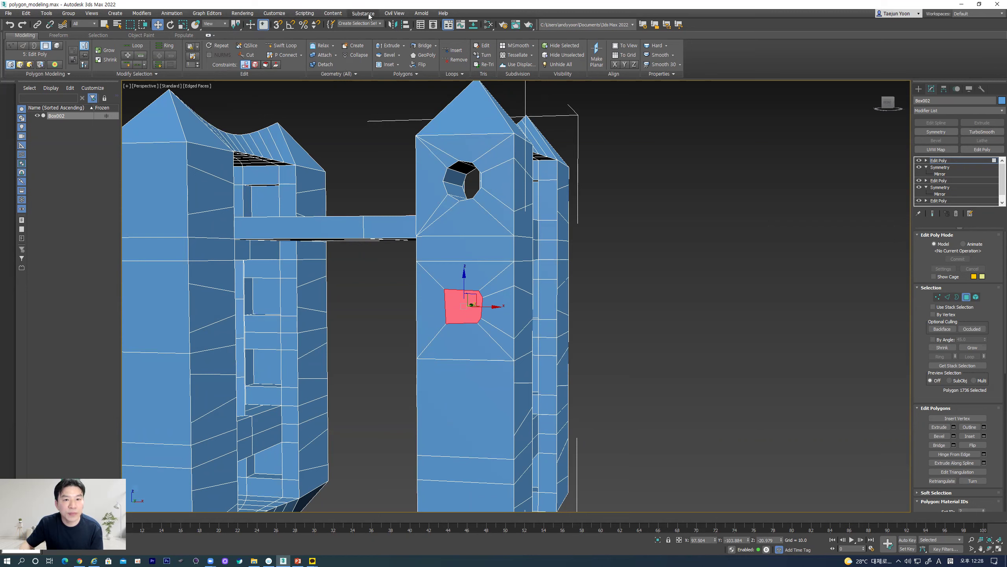
click(272, 14)
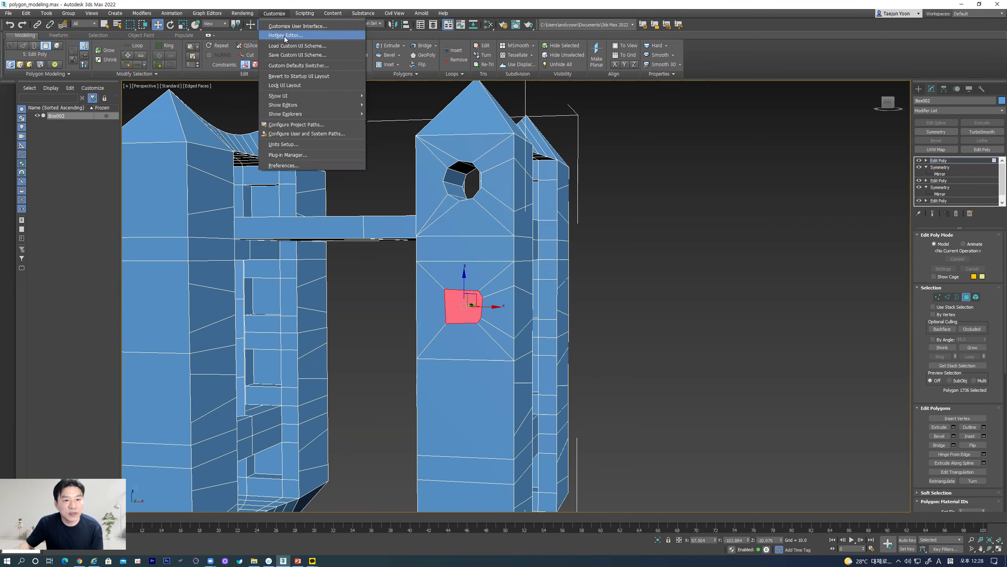
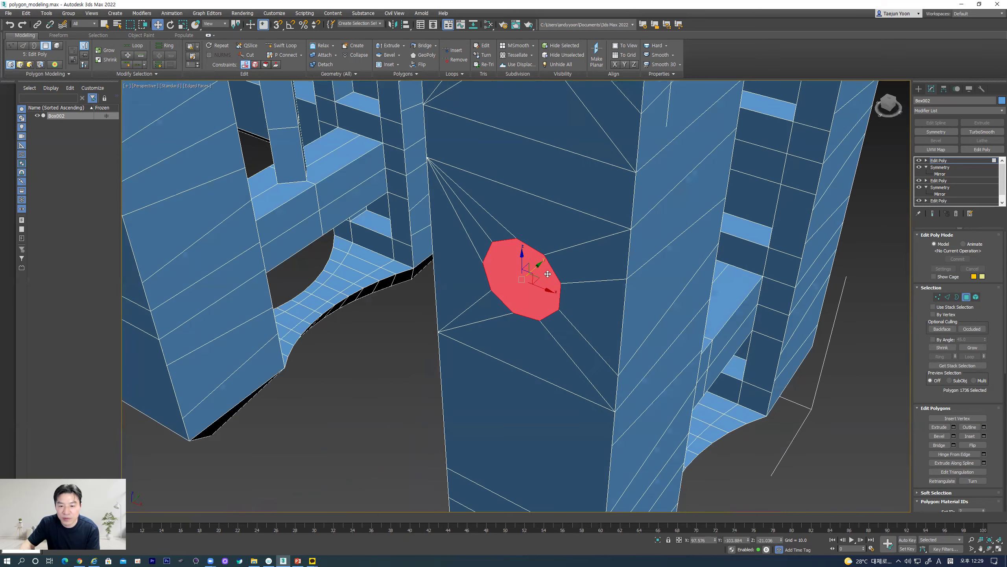
Try to extrude the lower rounded polygon into the tower and delete its end face
drag(537, 266, 578, 238)
alt+middle_drag(559, 397, 499, 273)
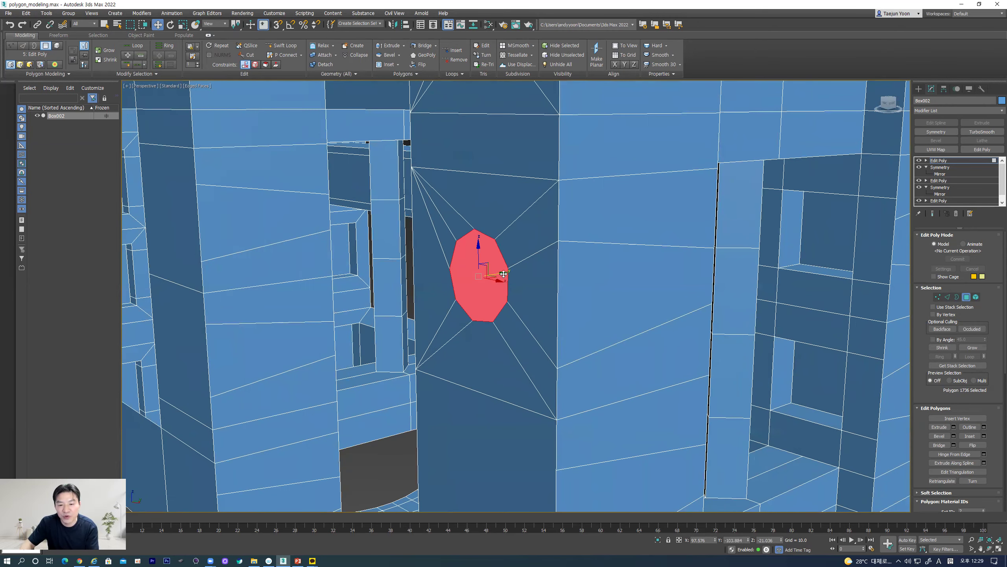
drag(503, 274, 562, 261)
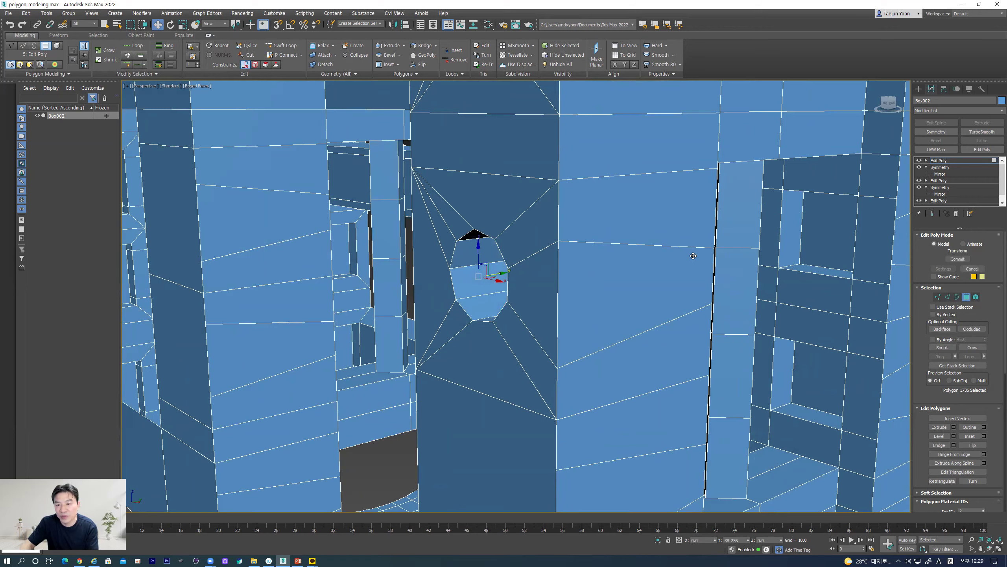
drag(771, 237, 794, 232)
key(Delete)
alt+middle_drag(740, 346, 549, 371)
scroll(328, 378, down, 5)
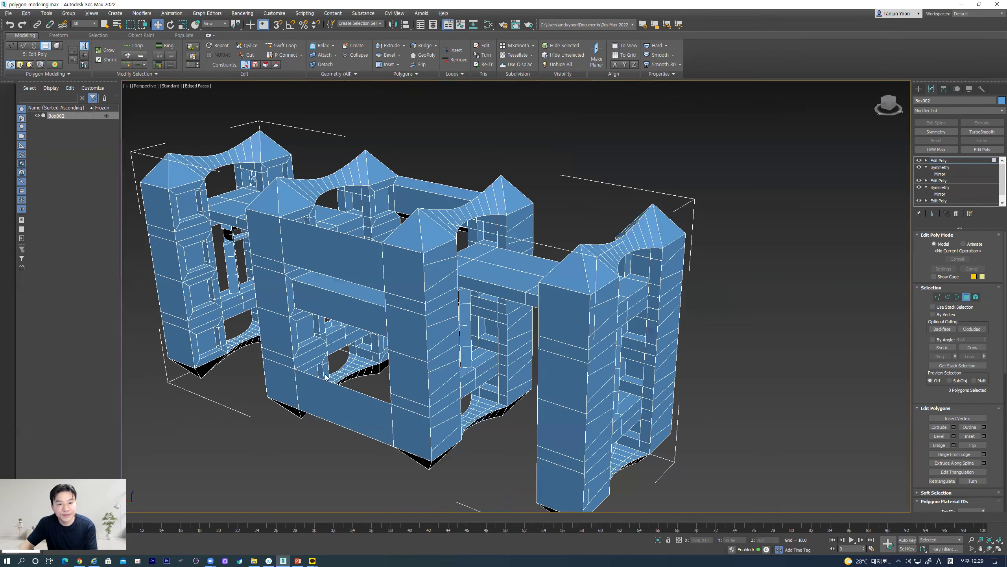
Undo the trial face selections together with the last extrusion and deletion of the lower rounded polygon
middle_drag(183, 286, 288, 310)
scroll(288, 311, up, 10)
click(392, 254)
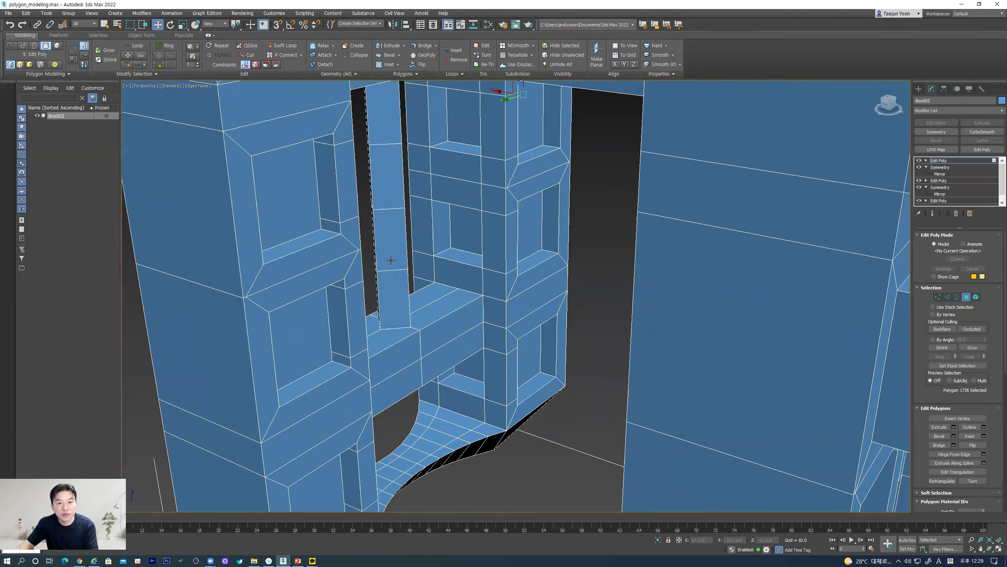
middle_drag(415, 278, 557, 352)
click(534, 255)
ctrl+click(590, 260)
key(ctrl+z)
key(ctrl+z)
click(365, 335)
key(ctrl+z)
Extrude the lower rounded polygon inward into the tower and delete its end face to make a second round opening
alt+middle_drag(534, 299, 508, 301)
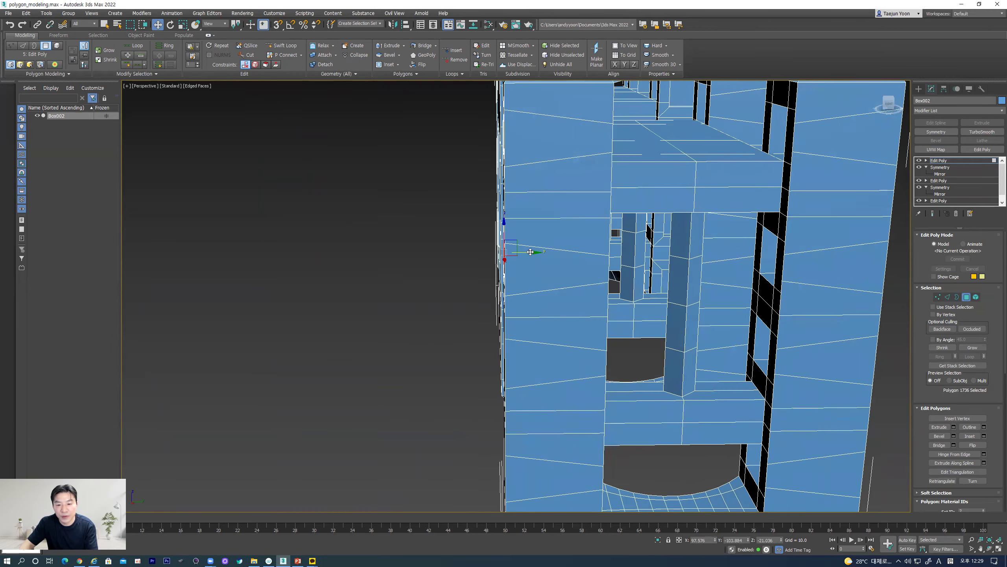
alt+middle_drag(531, 251, 549, 261)
drag(550, 241, 636, 272)
click(637, 272)
alt+middle_drag(634, 349, 521, 378)
scroll(496, 393, down, 4)
scroll(588, 376, up, 4)
middle_drag(617, 382, 542, 361)
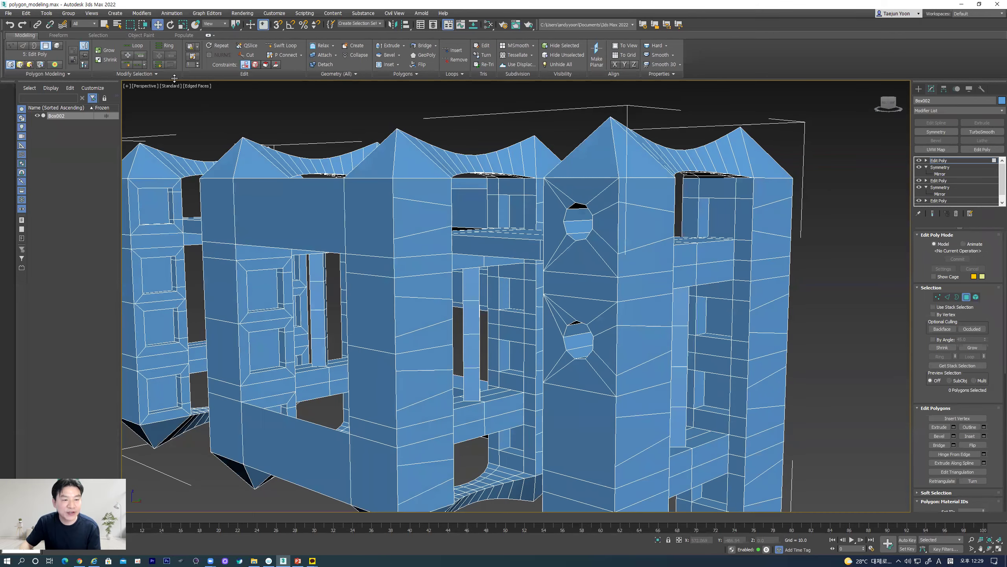
Extrude the tower face below the lower round opening outward into a projecting block, and select the block's upper face
mouse_move(580, 299)
alt+middle_down()
mouse_move(565, 300)
mouse_move(590, 305)
alt+middle_up()
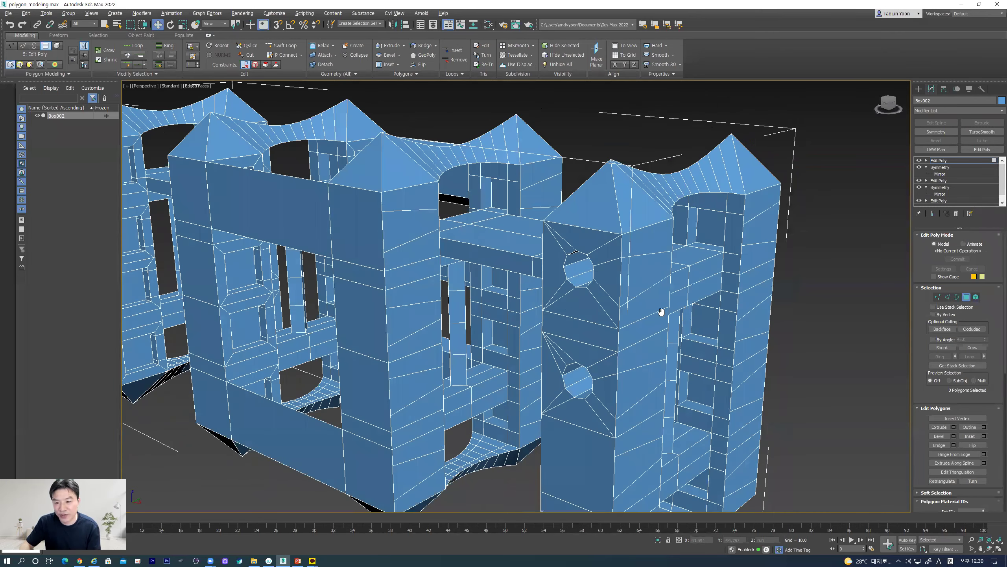
alt+middle_drag(661, 312, 637, 258)
middle_drag(610, 326, 597, 274)
click(625, 316)
alt+middle_drag(625, 317, 655, 318)
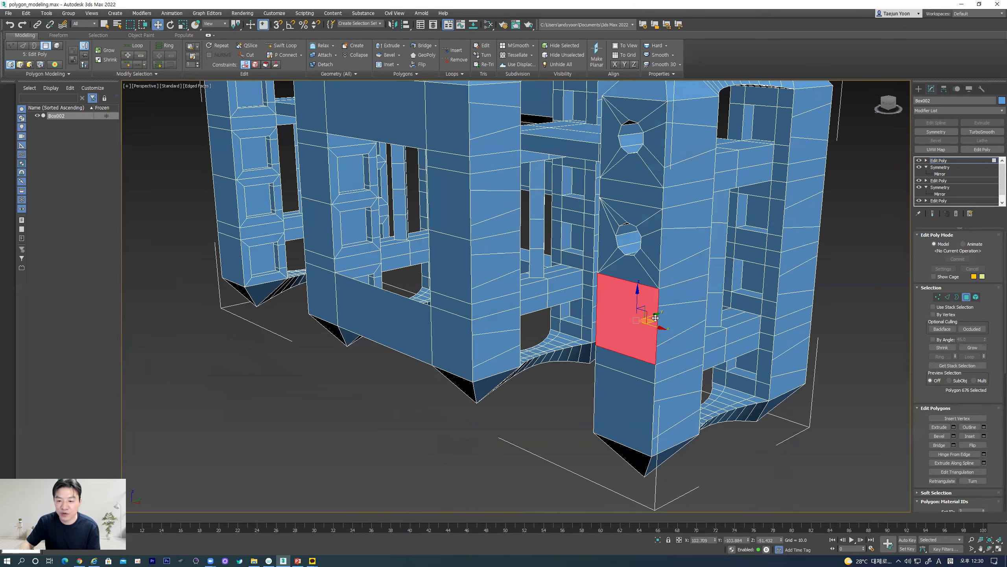
shift+drag(655, 315, 600, 331)
key(ctrl+z)
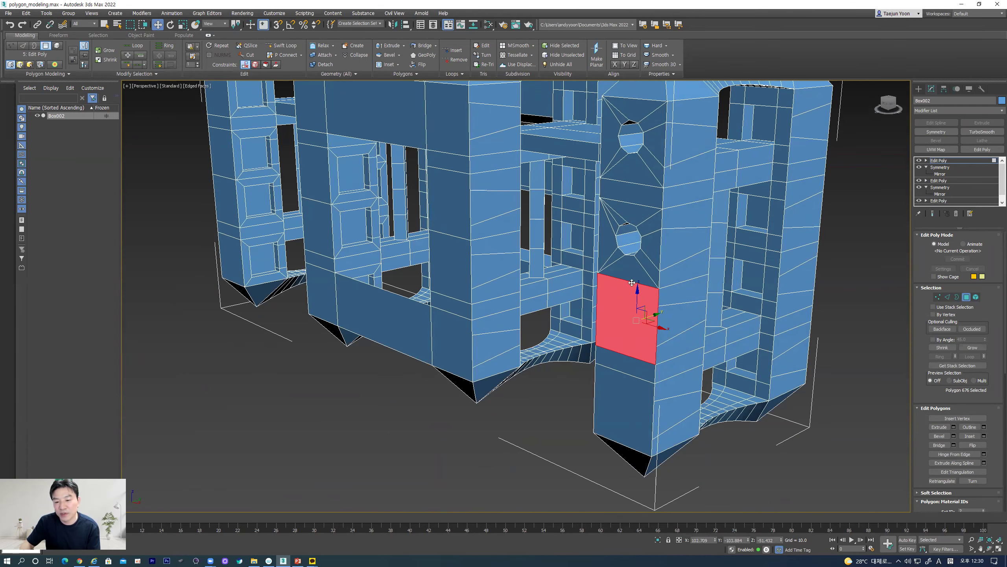
alt+middle_drag(649, 336, 664, 318)
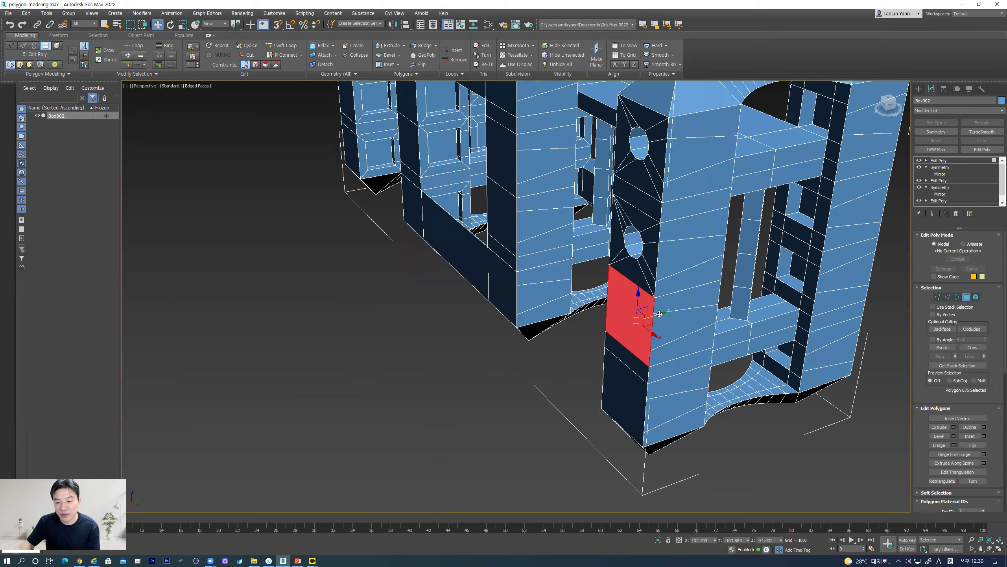
shift+drag(659, 314, 576, 332)
click(596, 271)
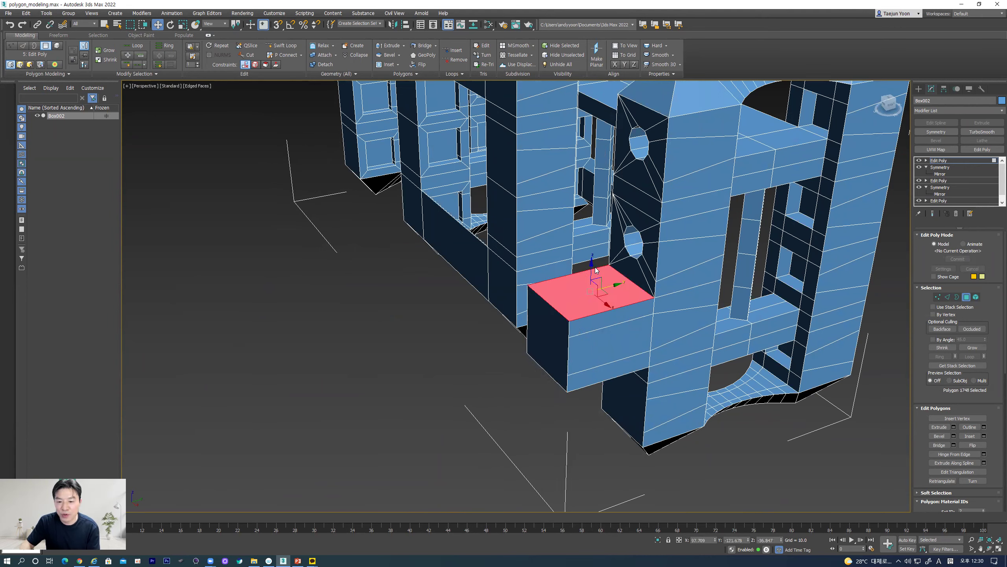
Extrude the projecting block's side face outward to add further blocks in a row, and select the outermost block's upper face
click(554, 302)
shift+drag(571, 294, 431, 281)
click(509, 294)
click(478, 286)
click(434, 278)
shift+click(437, 250)
key(ctrl+z)
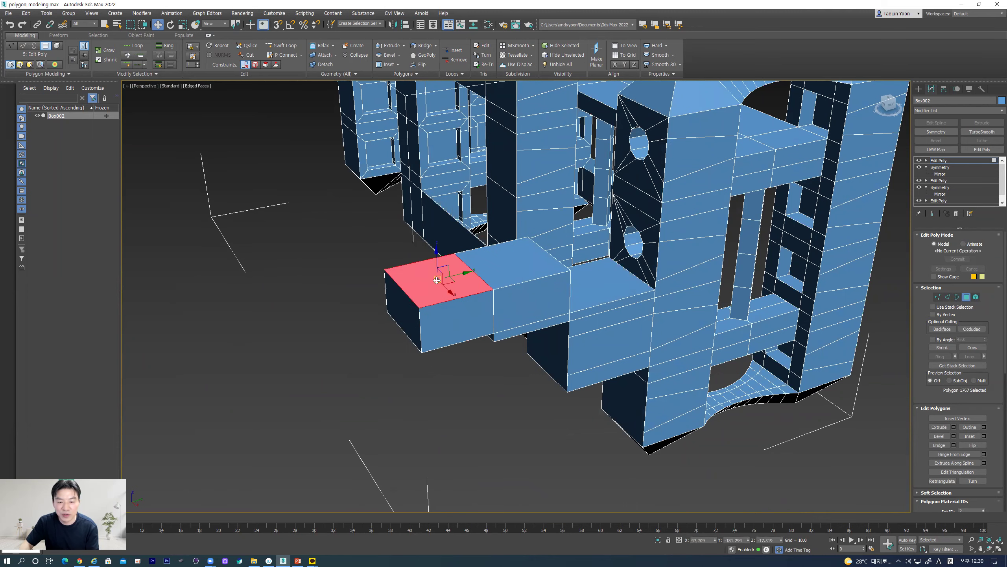
Extrude the outermost block's upper face upward and continue the stepped chain of blocks from its end face
shift+drag(436, 253, 436, 203)
click(393, 248)
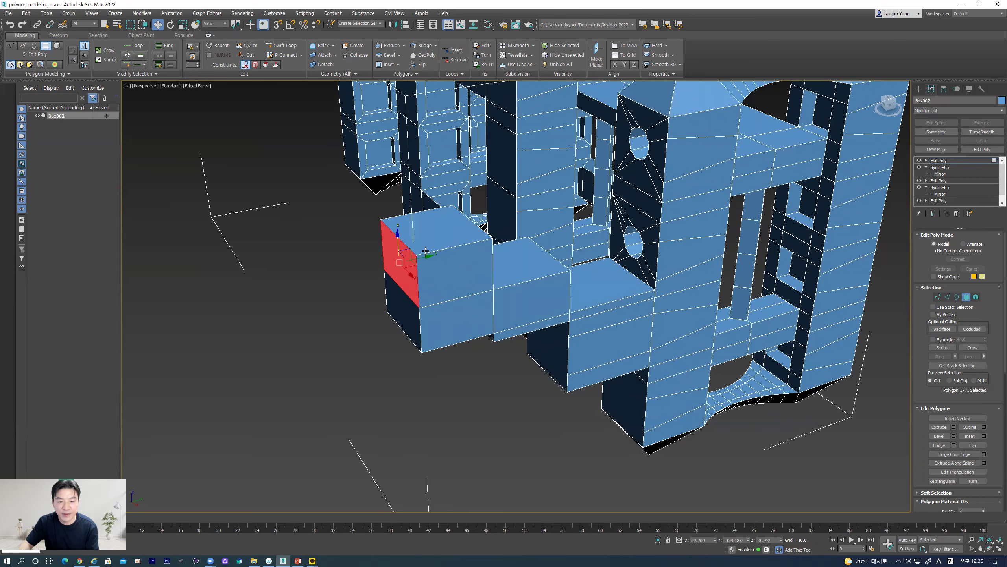
scroll(426, 256, down, 5)
alt+middle_drag(490, 358, 425, 330)
drag(425, 330, 385, 261)
click(387, 316)
alt+middle_drag(399, 313, 515, 324)
View the whole tower complex with the stepped blocks outside polygon editing, and undo the upward extrusions
click(967, 300)
click(804, 353)
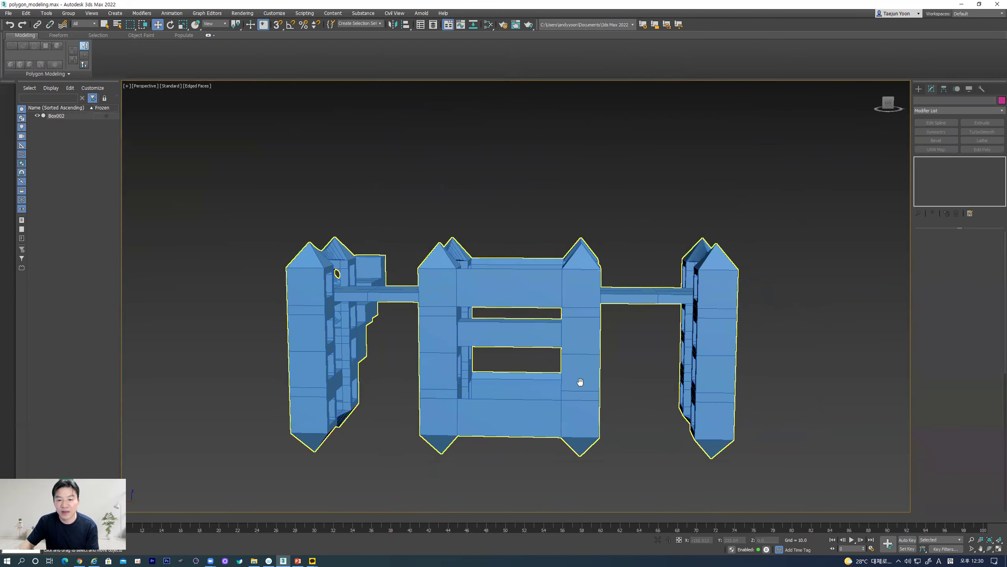
alt+middle_drag(581, 382, 575, 373)
click(574, 373)
alt+middle_drag(550, 407, 504, 396)
key(ctrl+z)
key(ctrl+z)
key(ctrl+z)
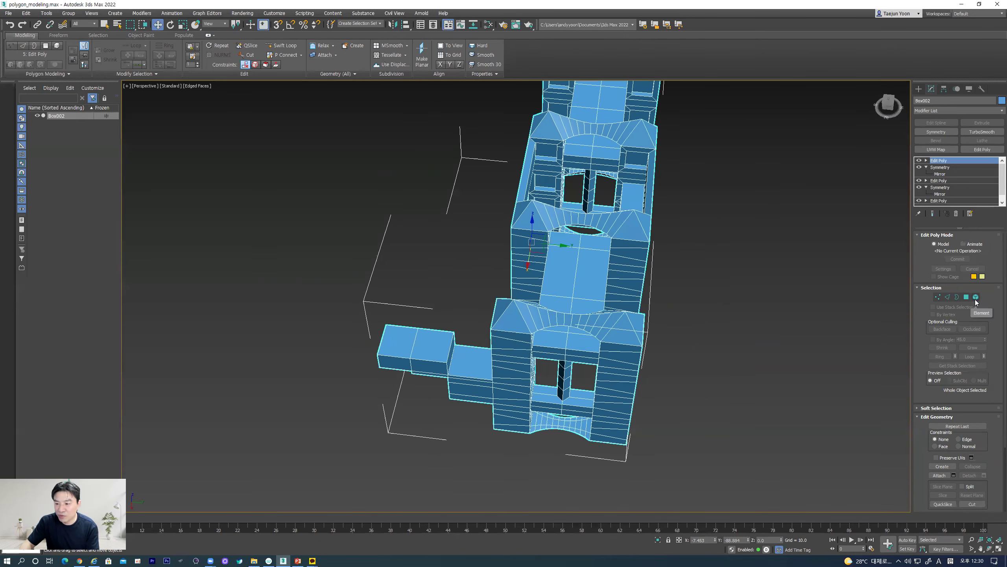
Select all polygons of the blocks projecting from the outer tower and delete them
click(966, 297)
click(389, 333)
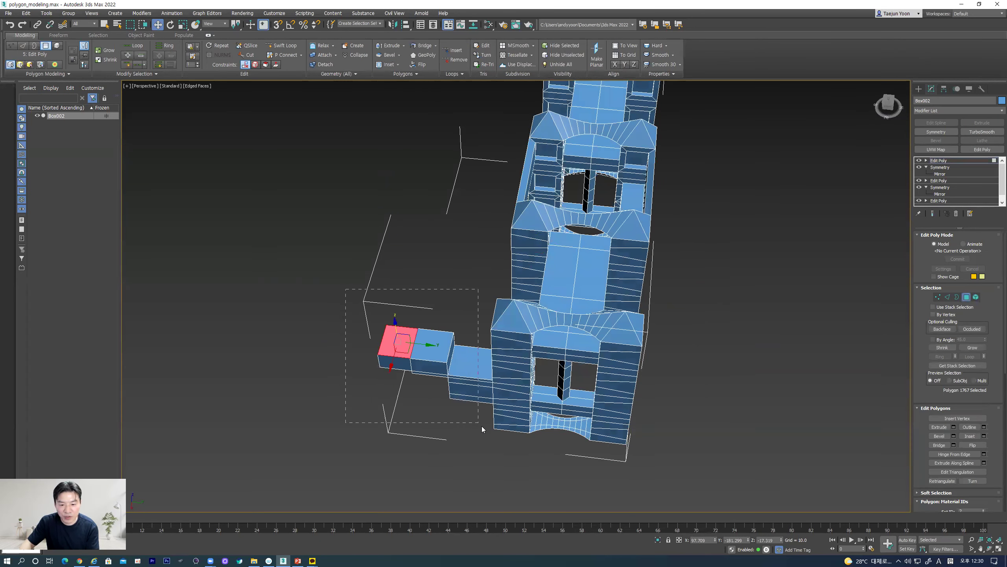
drag(475, 429, 474, 430)
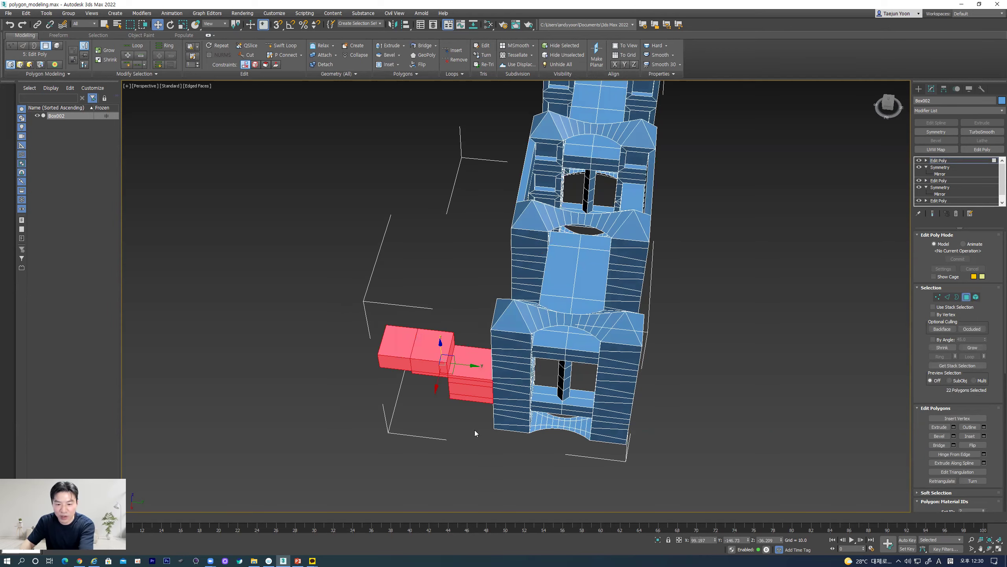
key(Delete)
Select the border of the hole left below the lower round opening and cap it
alt+middle_drag(532, 387, 546, 313)
scroll(546, 312, up, 5)
middle_drag(694, 254, 792, 274)
click(574, 236)
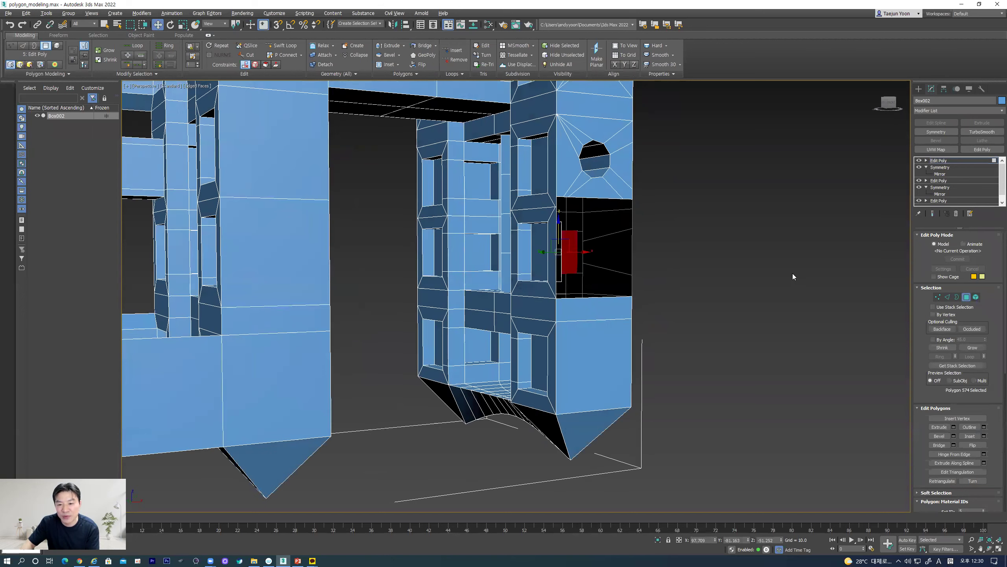
click(957, 297)
click(616, 198)
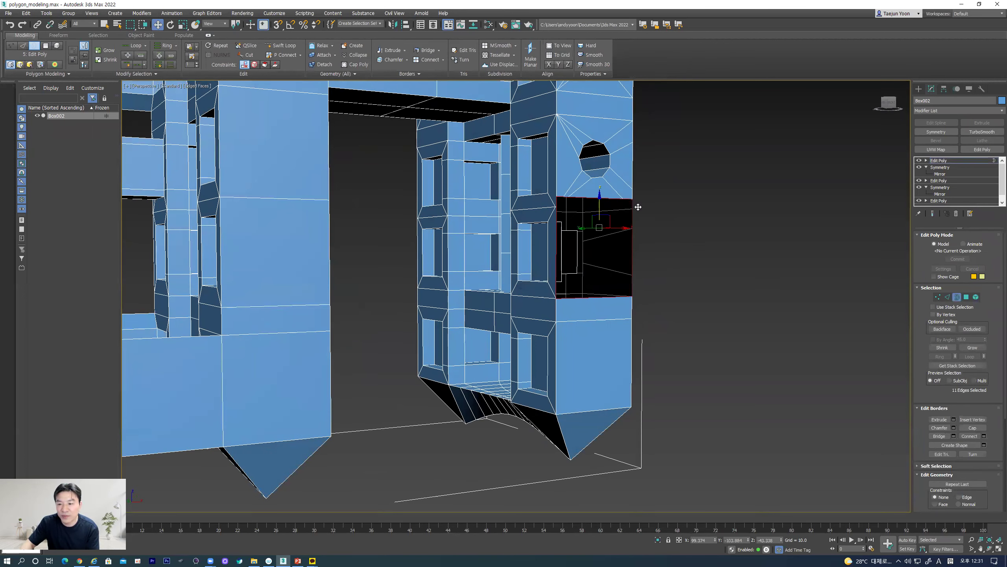
click(977, 428)
Examine the capped face and the neighbouring sides of the outer tower from near and far
middle_drag(557, 256, 558, 283)
scroll(558, 282, down, 3)
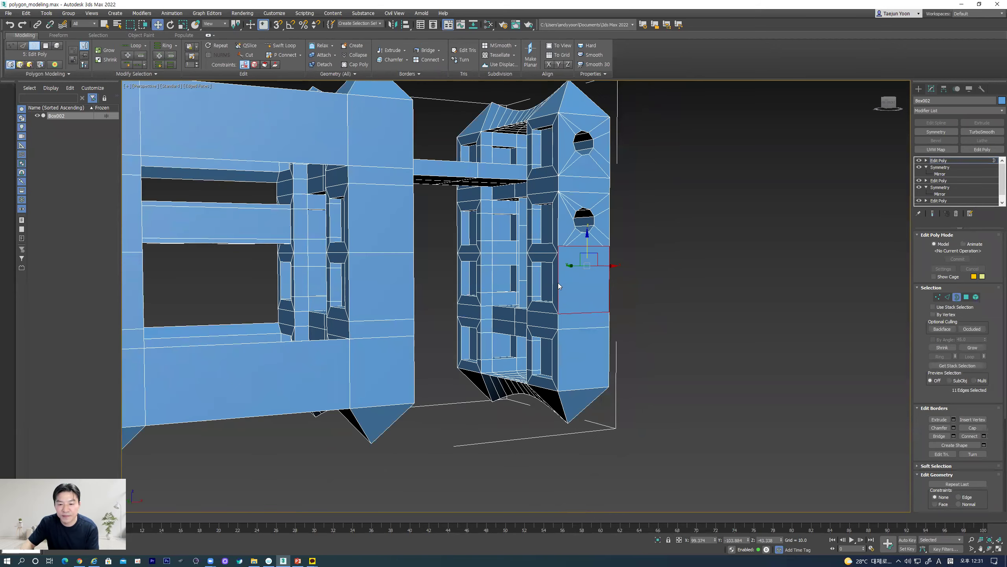
scroll(558, 283, down, 3)
scroll(557, 261, up, 10)
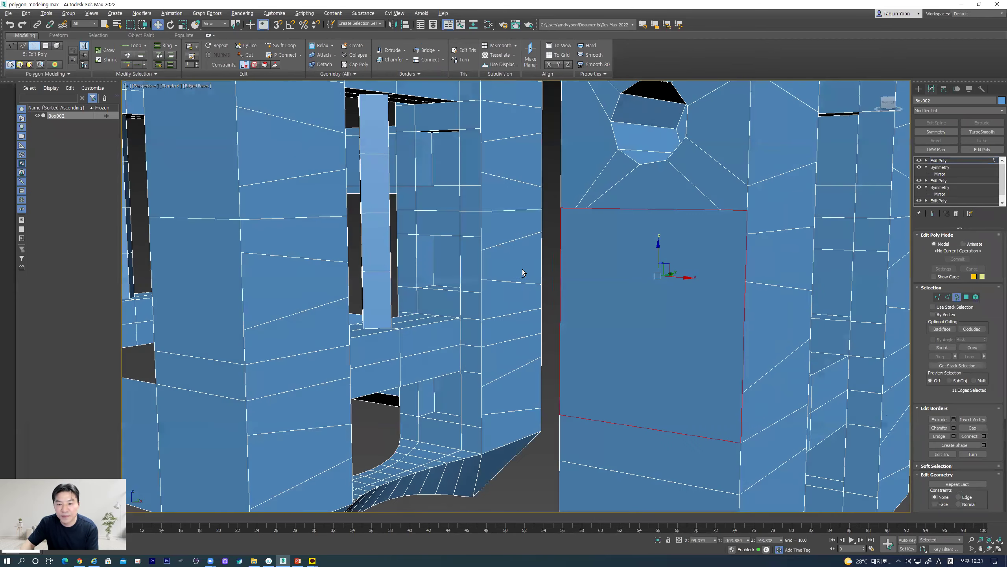
alt+middle_drag(522, 269, 543, 273)
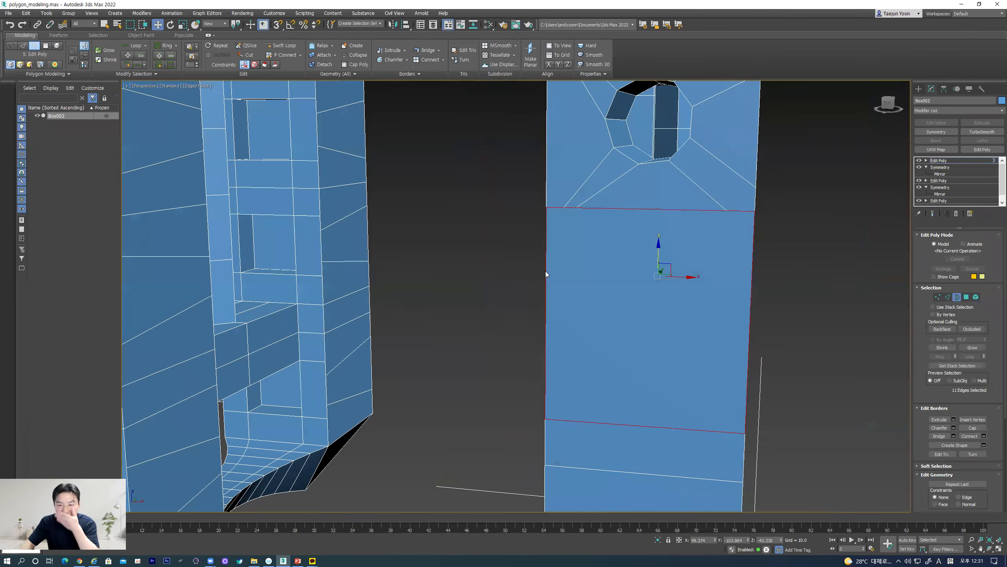
scroll(547, 274, down, 6)
click(696, 309)
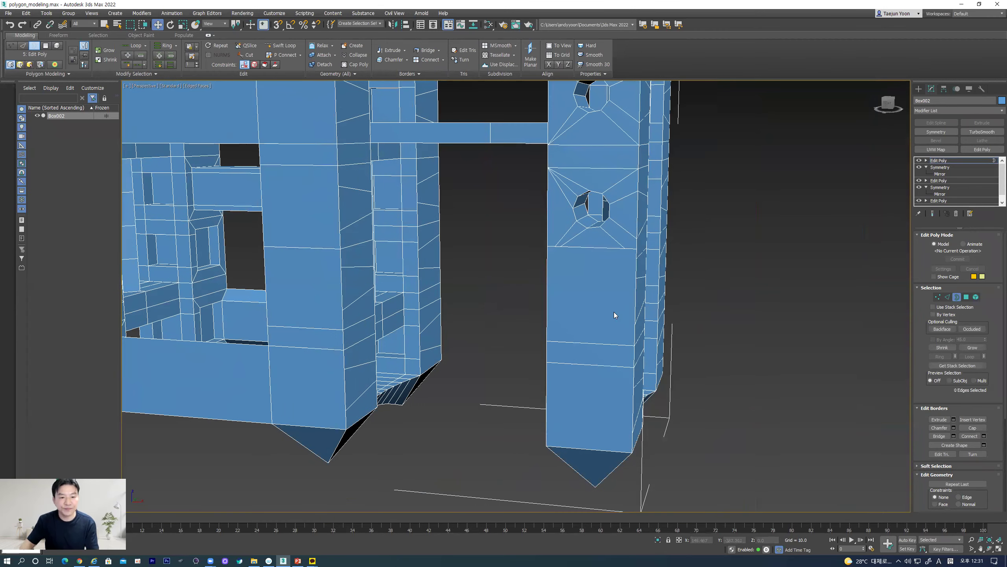
scroll(664, 310, down, 8)
mouse_move(663, 316)
alt+middle_down()
mouse_move(651, 315)
mouse_move(690, 285)
mouse_move(674, 306)
alt+middle_up()
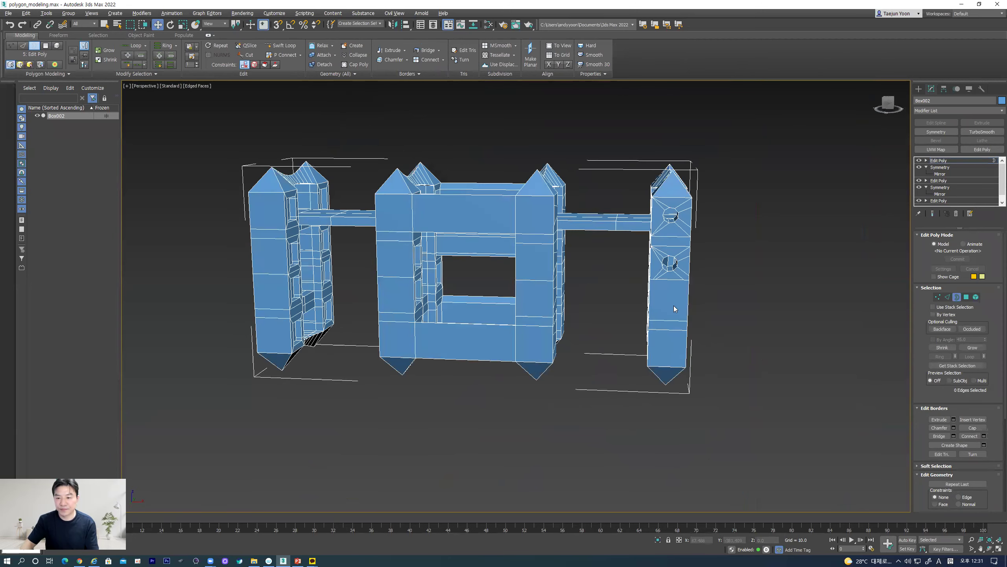
scroll(674, 305, up, 12)
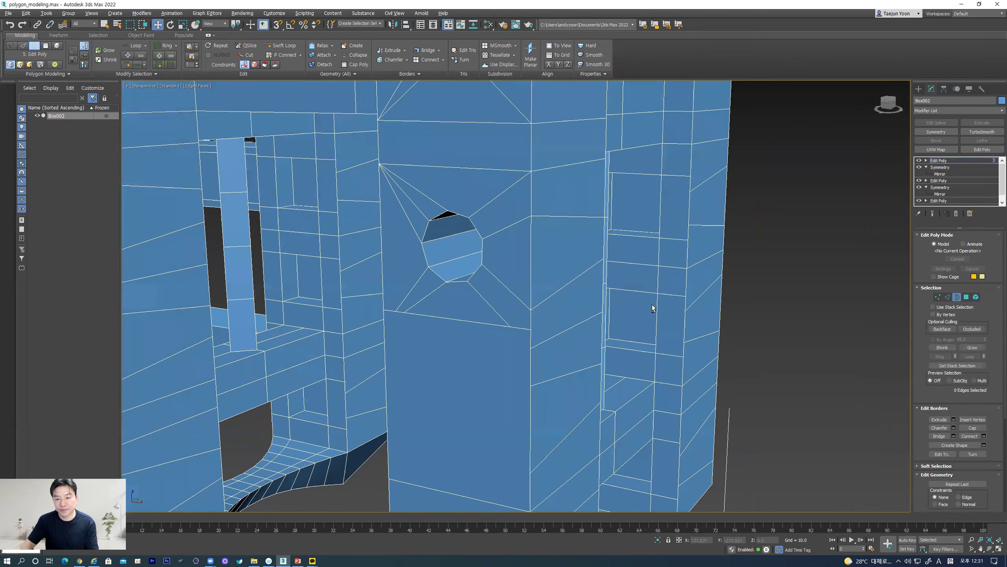
alt+middle_drag(575, 324, 578, 305)
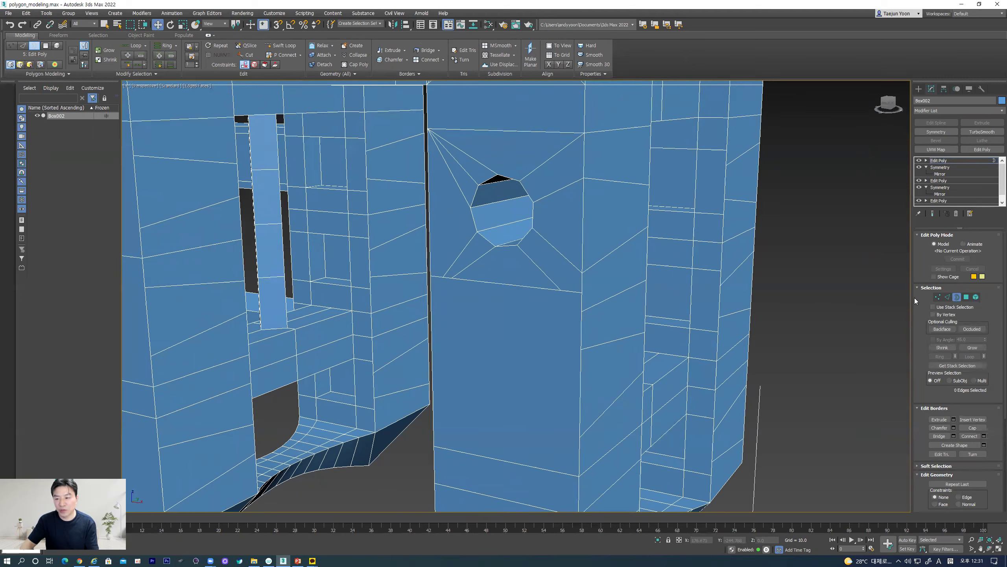
Try to move the short edge segment at the upper corner of the capped face downward
key(2)
click(571, 292)
drag(571, 265, 570, 278)
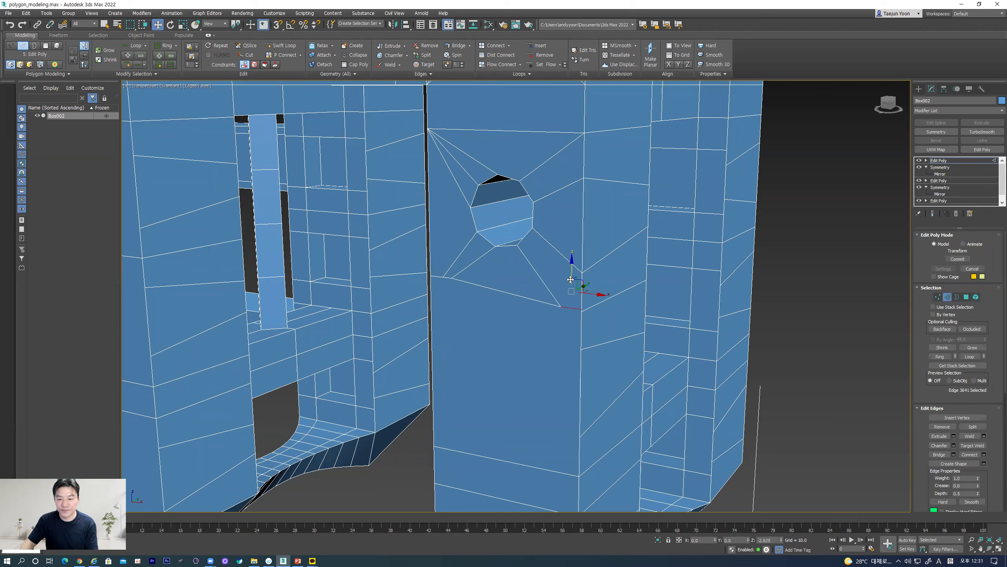
right_click(570, 279)
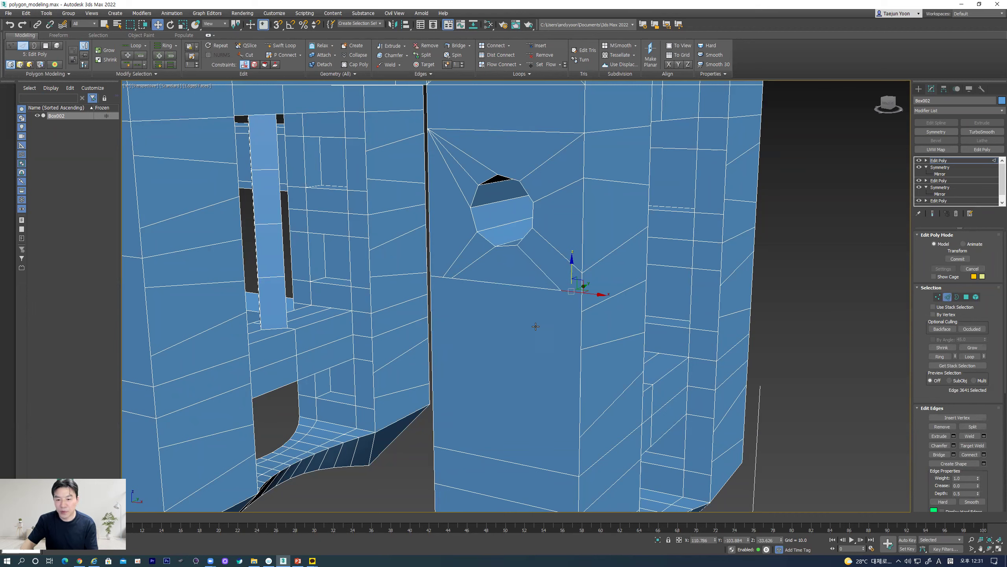
middle_drag(522, 353, 518, 324)
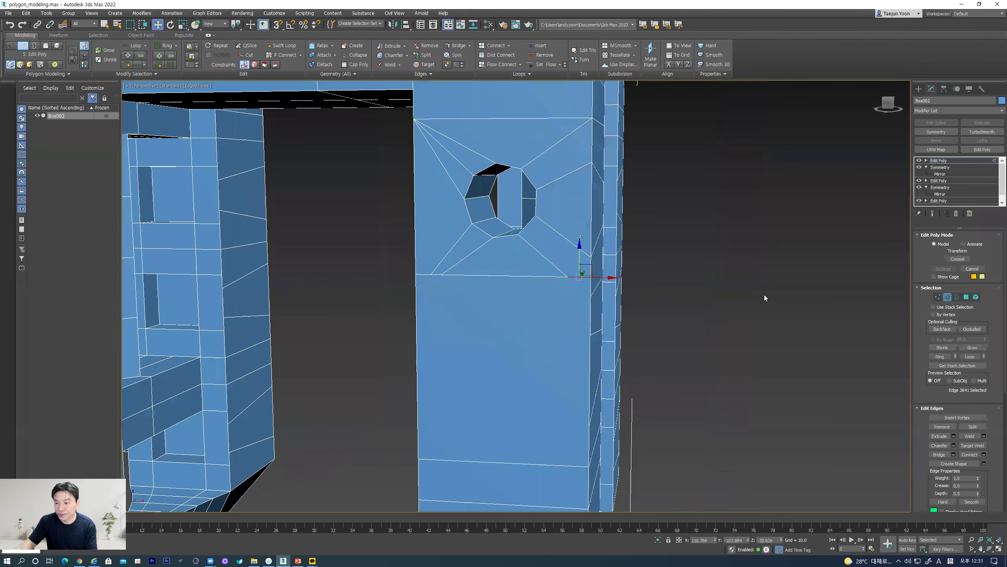
Check the long edge under the lower round opening, and delete the capped face beneath it
ctrl+click(508, 277)
click(509, 275)
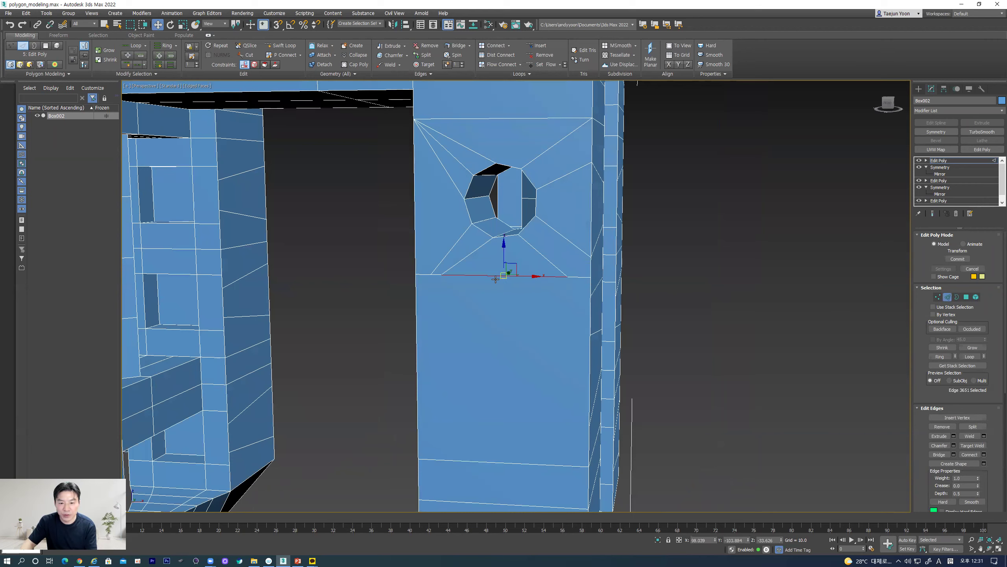
alt+middle_drag(579, 279, 568, 311)
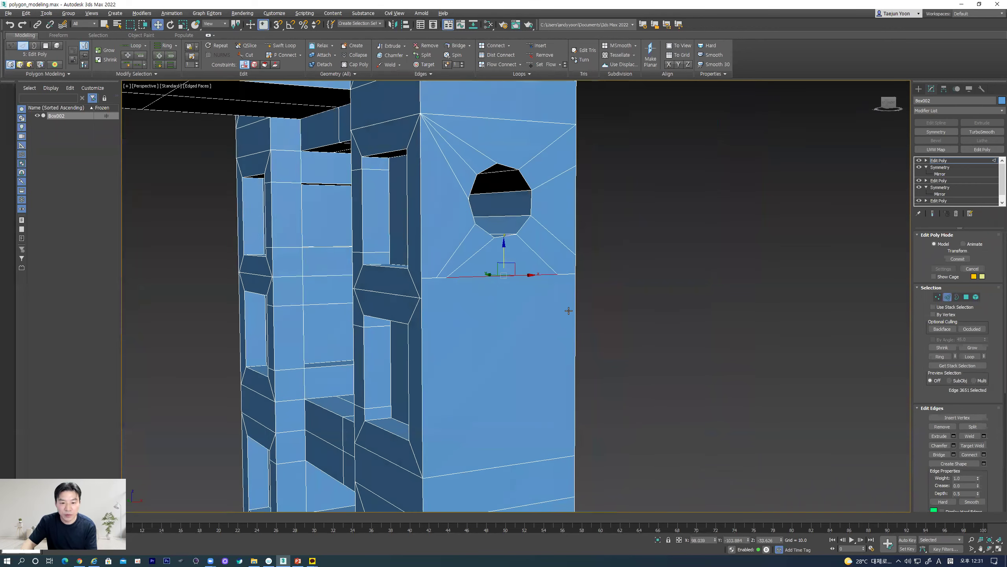
click(966, 297)
click(523, 347)
key(Delete)
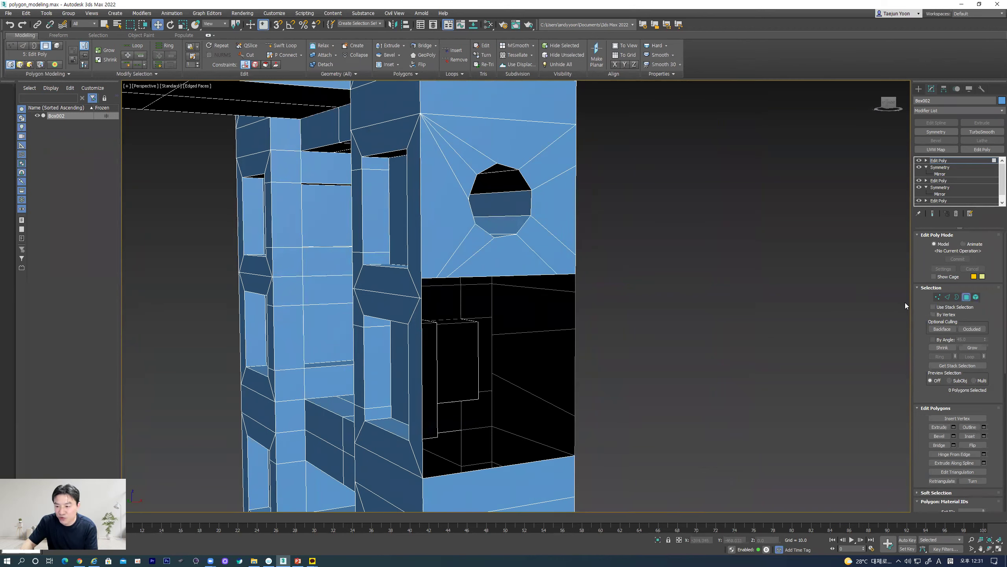
Target-weld the vertices at the inner end of the hole's upper edge onto the tower's corner vertex just below them
click(938, 297)
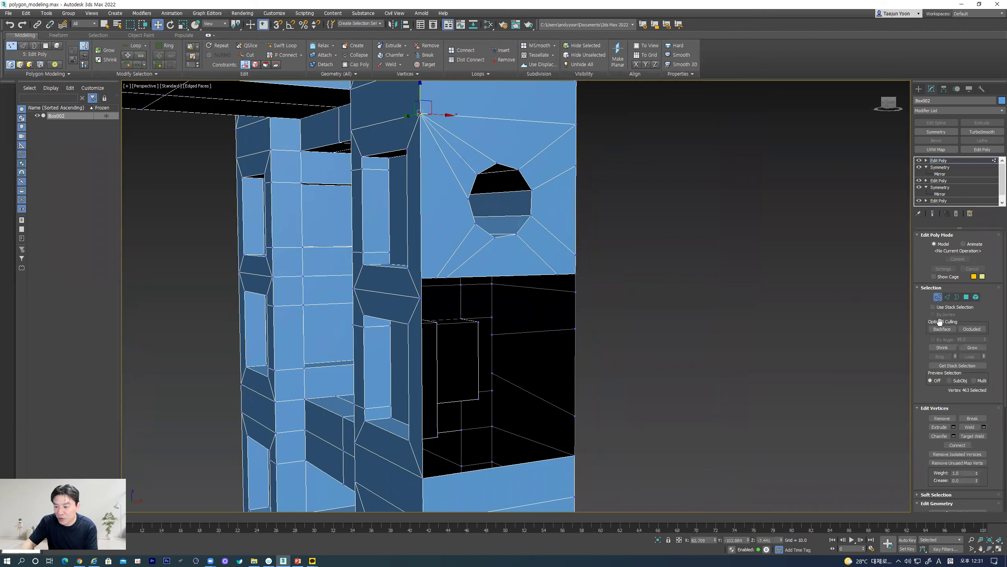
click(972, 436)
scroll(474, 329, up, 3)
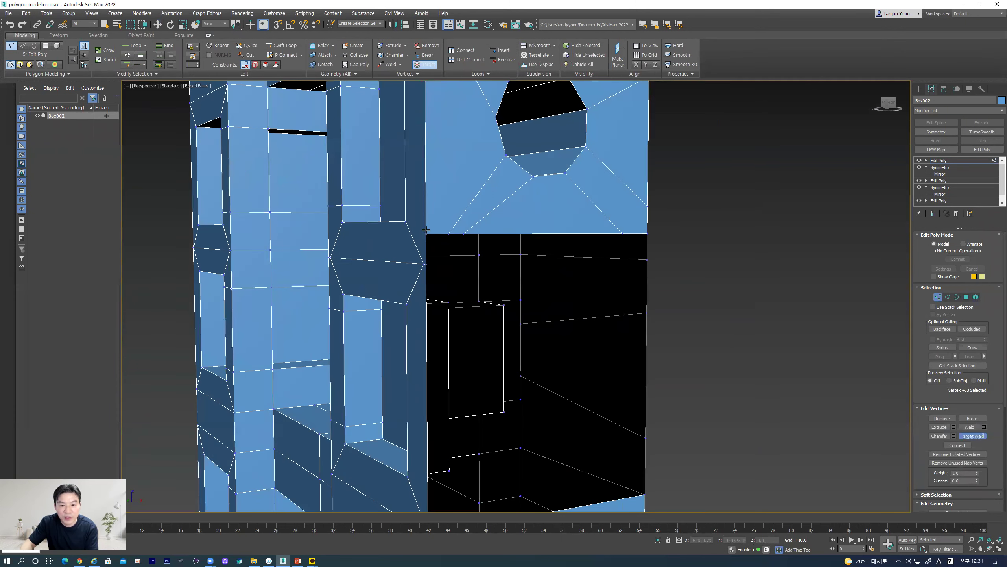
click(426, 264)
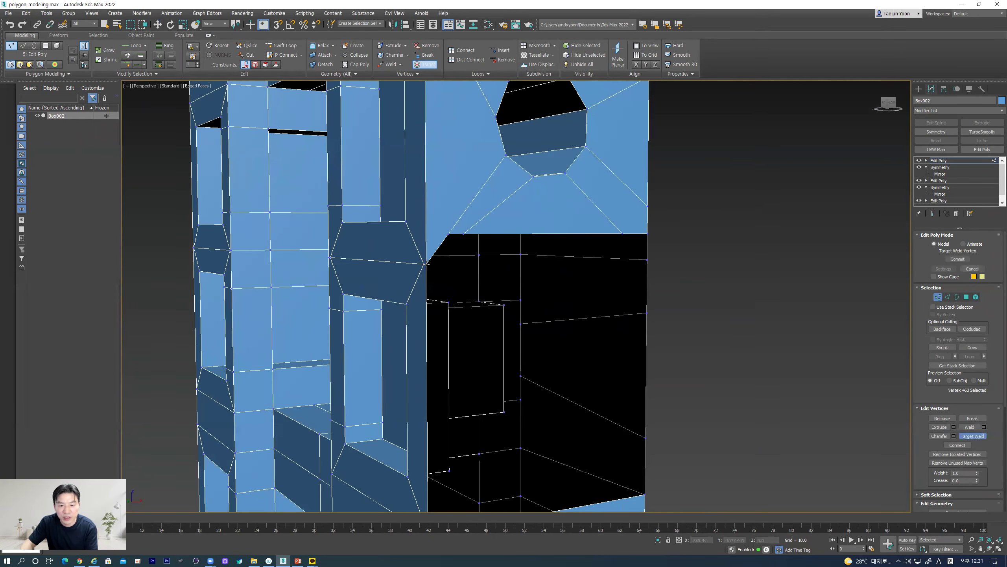
click(449, 234)
click(463, 235)
click(427, 264)
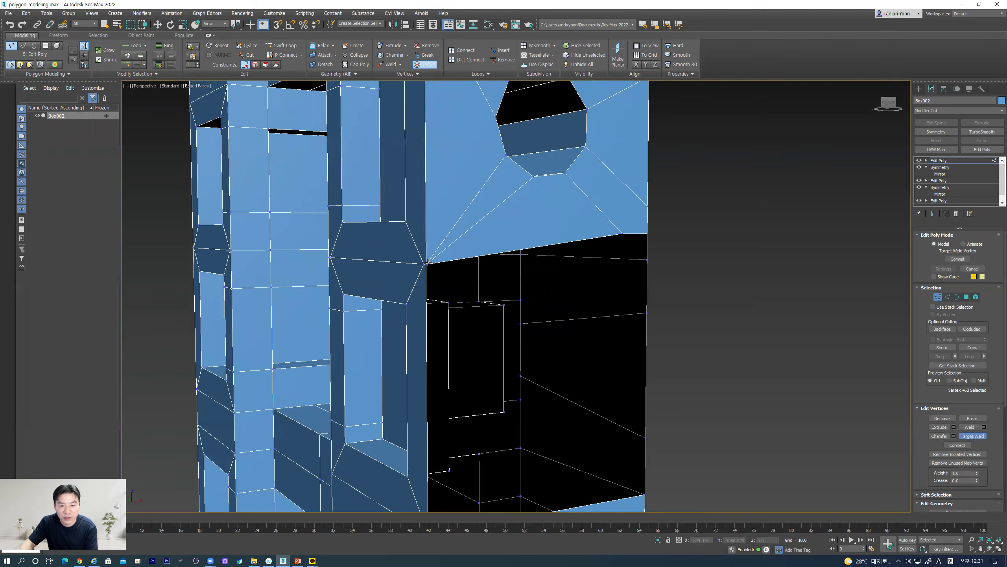
Target-weld the two vertices at the other end of the hole's upper edge onto that side's corner vertex, and finish vertex editing
alt+middle_drag(583, 260, 642, 245)
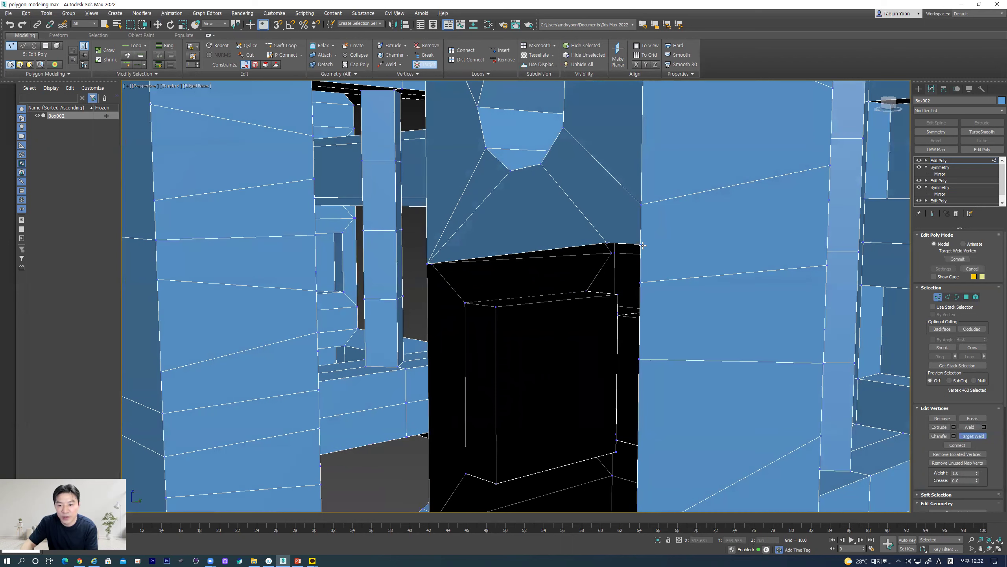
click(640, 282)
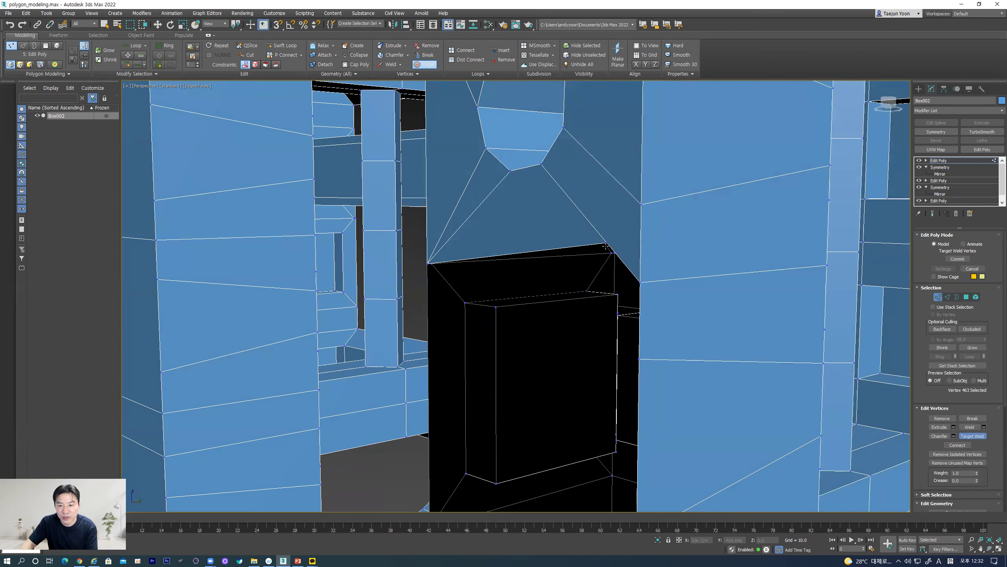
key(w)
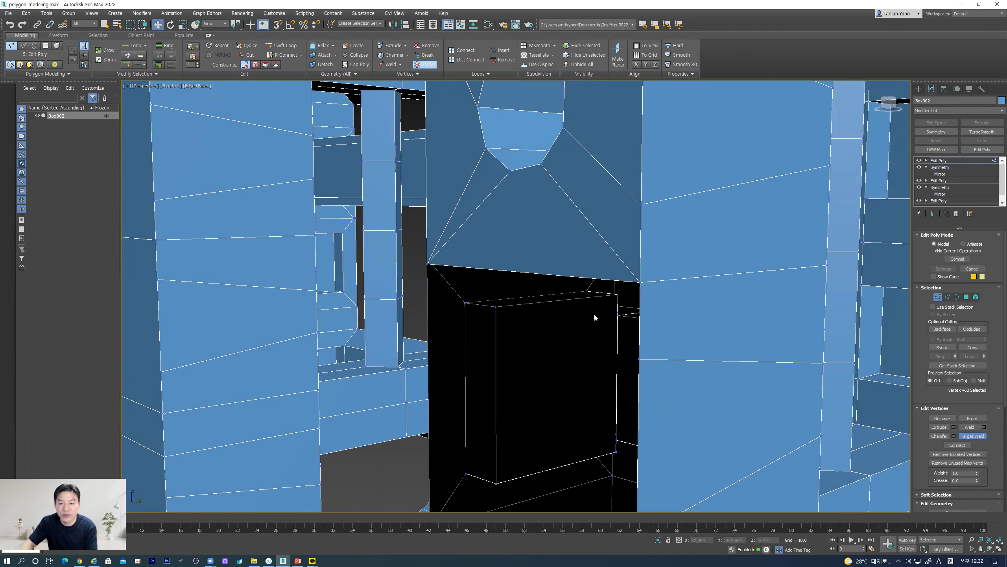
scroll(626, 342, down, 8)
mouse_move(626, 372)
alt+middle_down()
mouse_move(673, 371)
mouse_move(624, 365)
alt+middle_up()
click(939, 297)
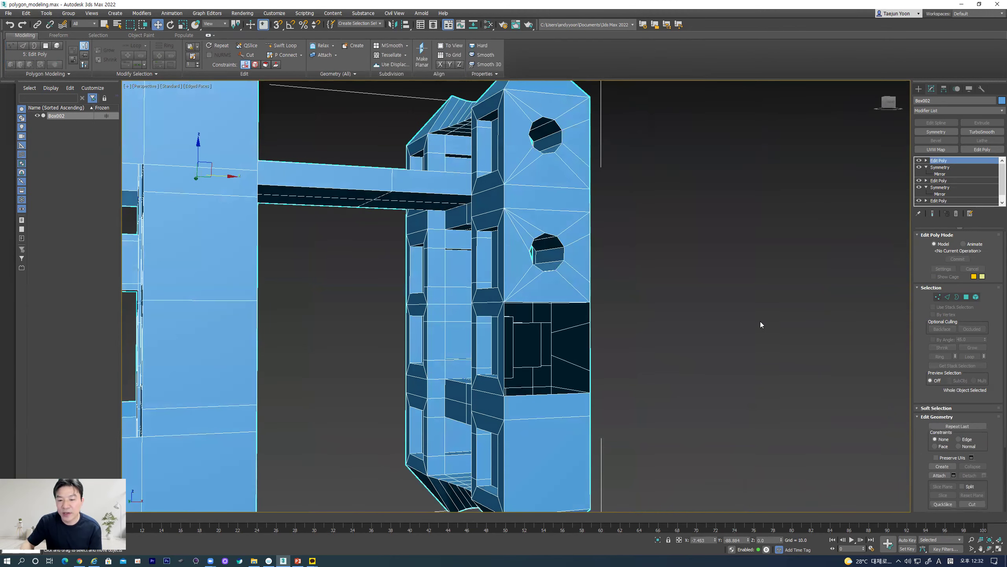
Inspect the rectangular hole and its straightened upper edge from several angles, and deselect the model
click(760, 321)
click(596, 317)
alt+middle_drag(609, 338, 595, 341)
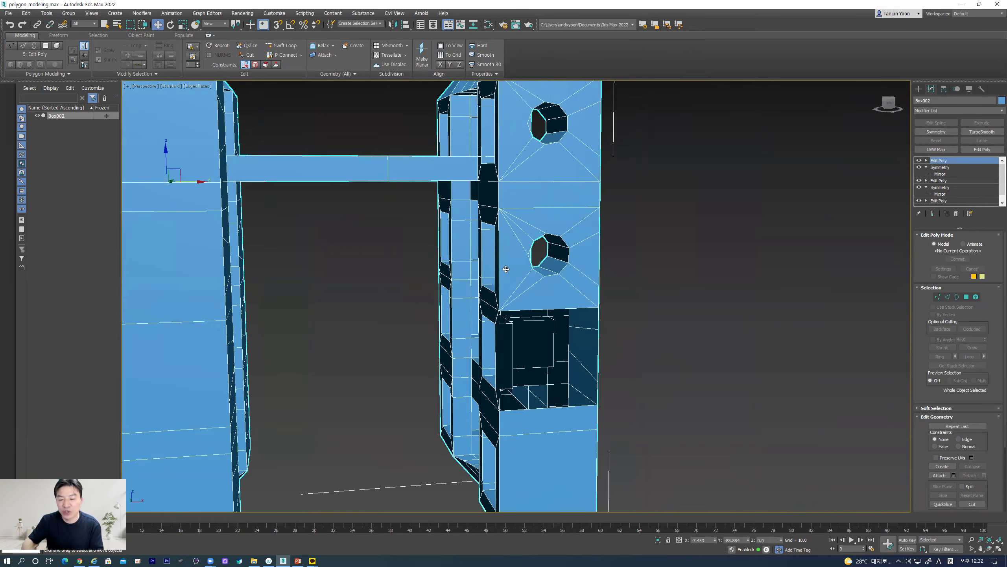
alt+middle_drag(466, 180, 553, 266)
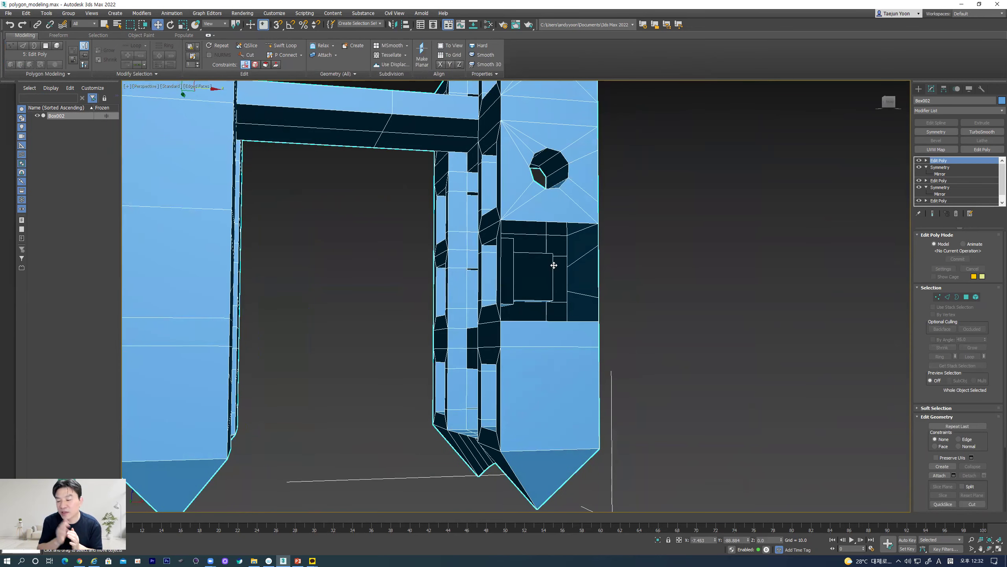
alt+middle_drag(587, 308, 535, 326)
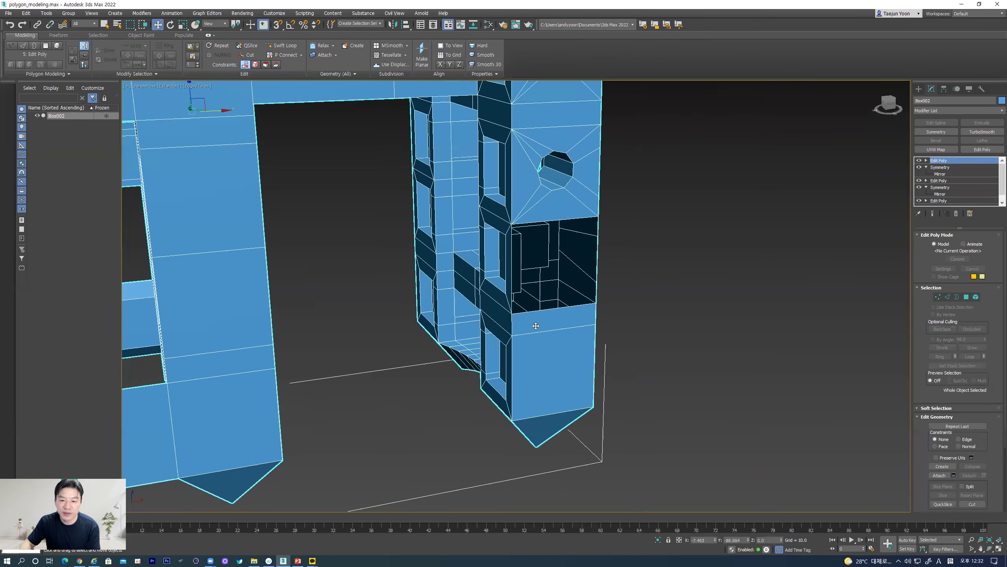
click(648, 208)
click(535, 207)
alt+middle_drag(557, 354, 553, 336)
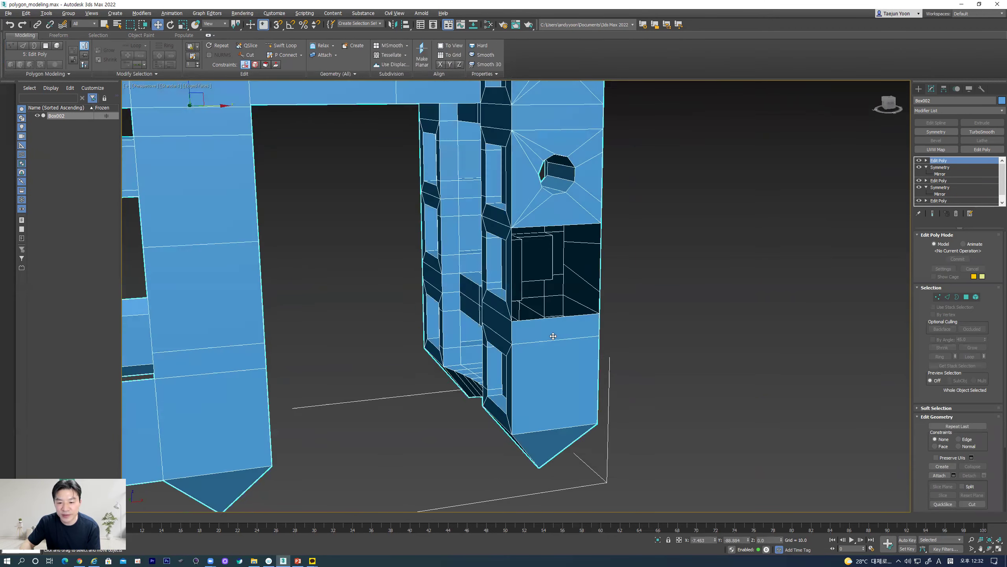
click(675, 324)
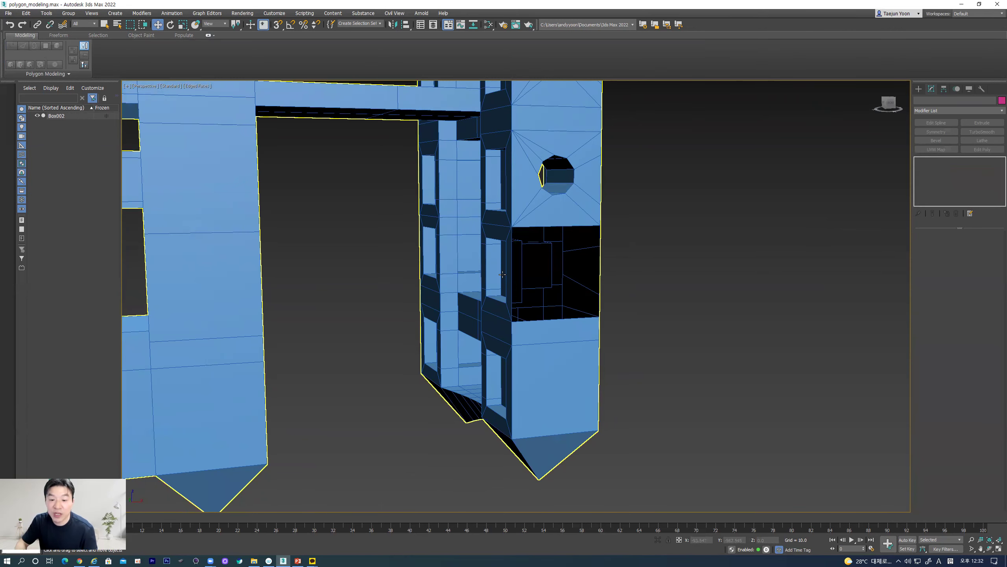
Undo the deselection and the last vertex weld at the hole's upper edge
middle_drag(538, 257, 540, 275)
scroll(540, 275, up, 2)
click(544, 277)
key(ctrl+z)
click(544, 276)
click(544, 276)
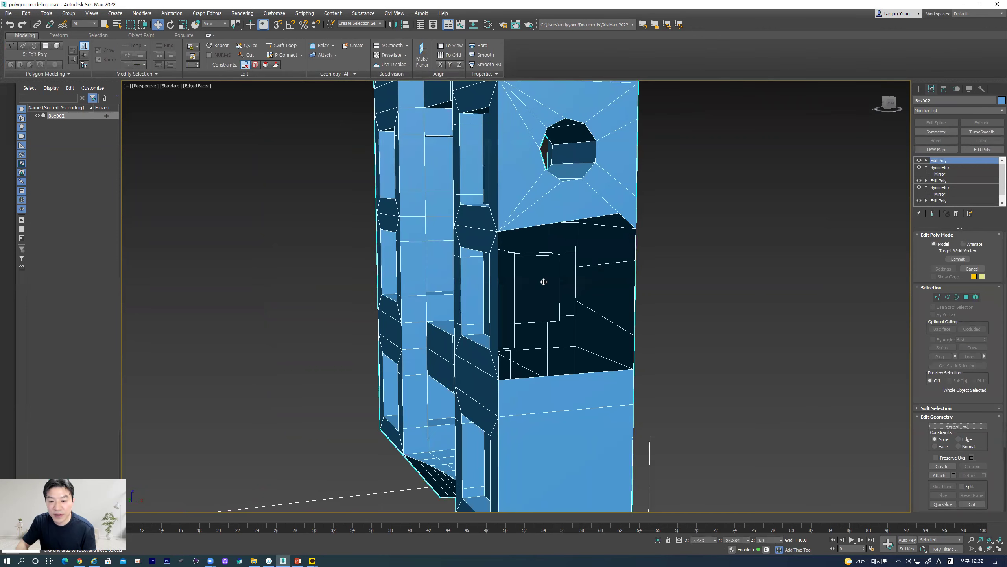
Target-weld the two stray vertices at the outer end of the rectangular hole's upper edge onto the tower's corner vertex below them
middle_drag(595, 260, 554, 270)
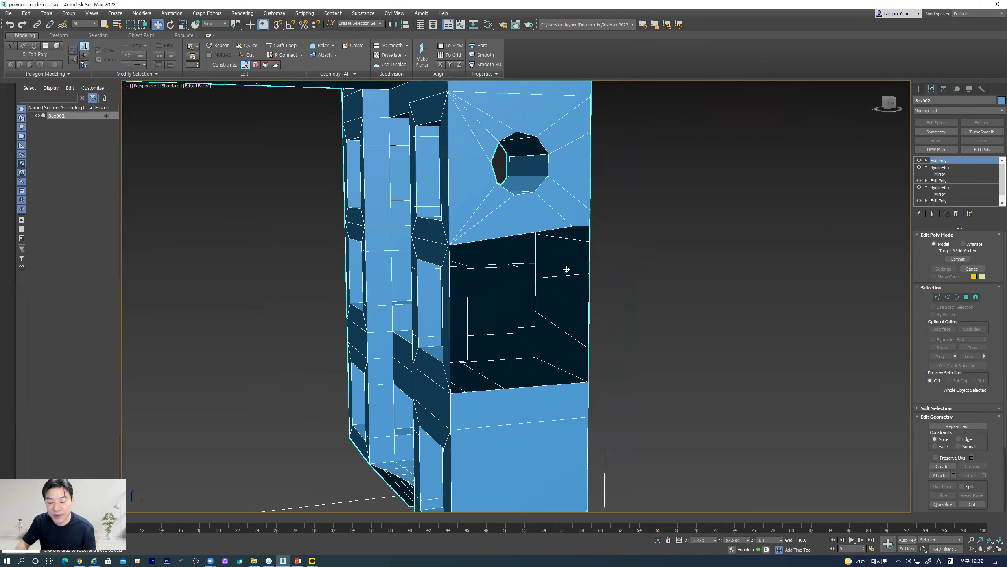
click(938, 298)
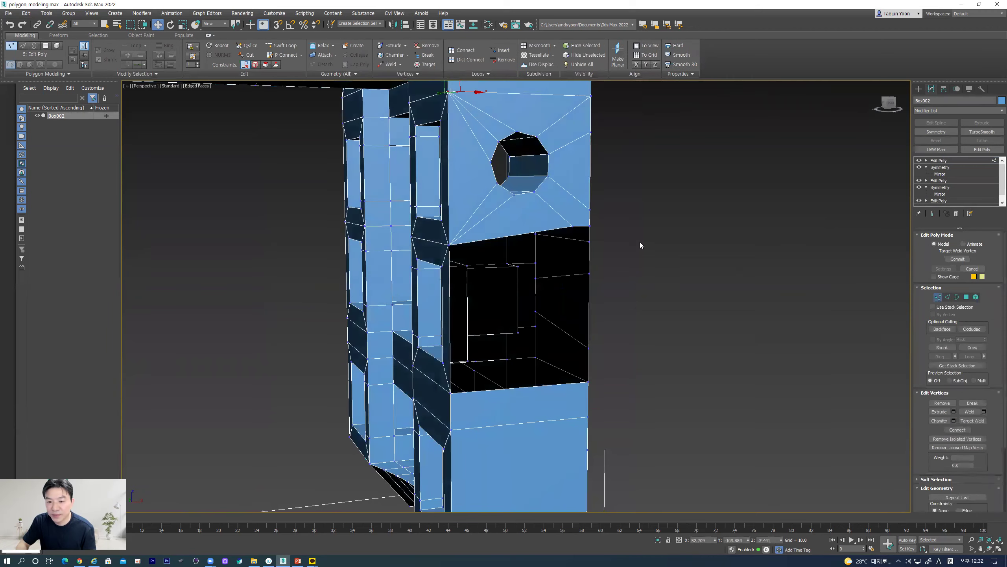
click(589, 240)
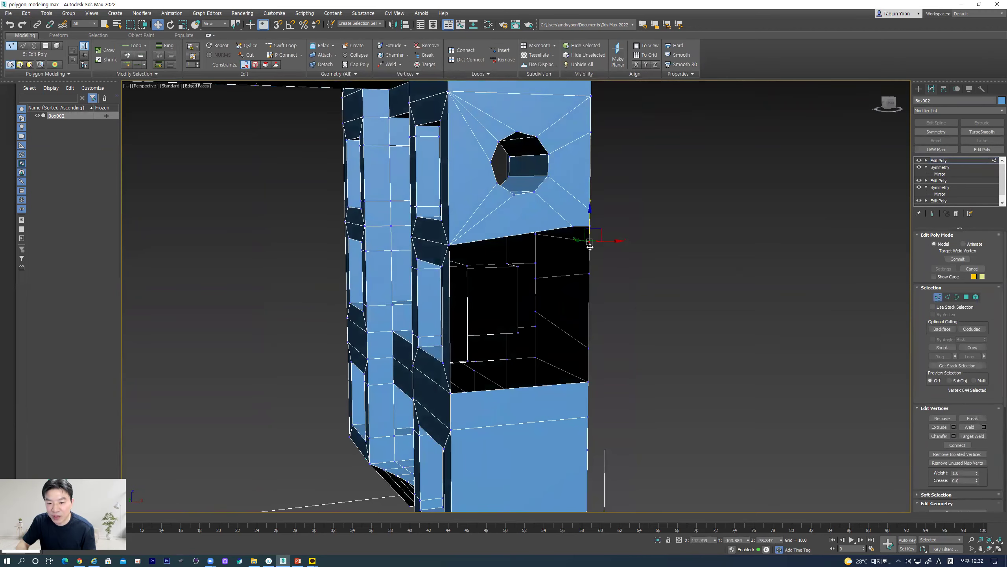
click(572, 225)
click(591, 246)
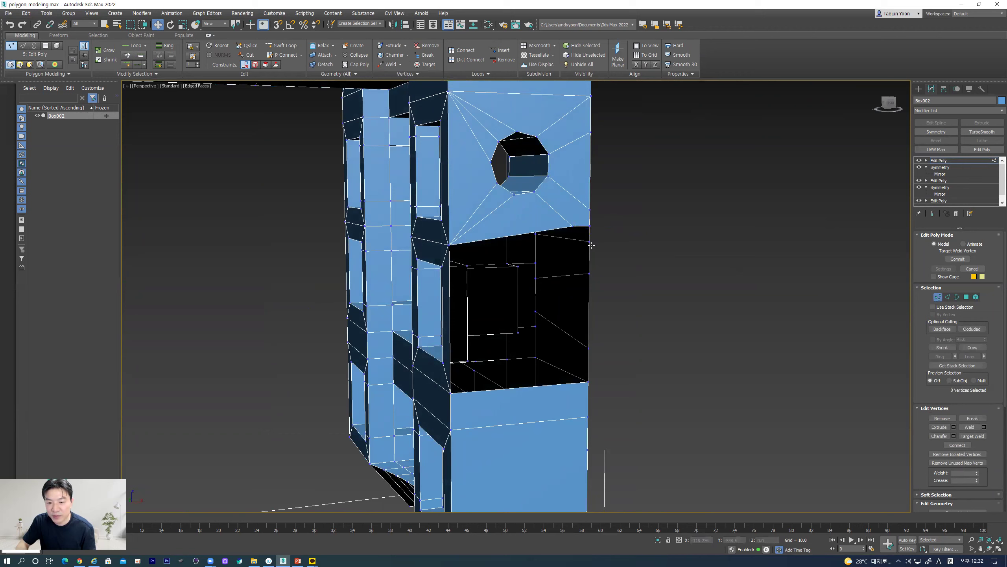
click(590, 241)
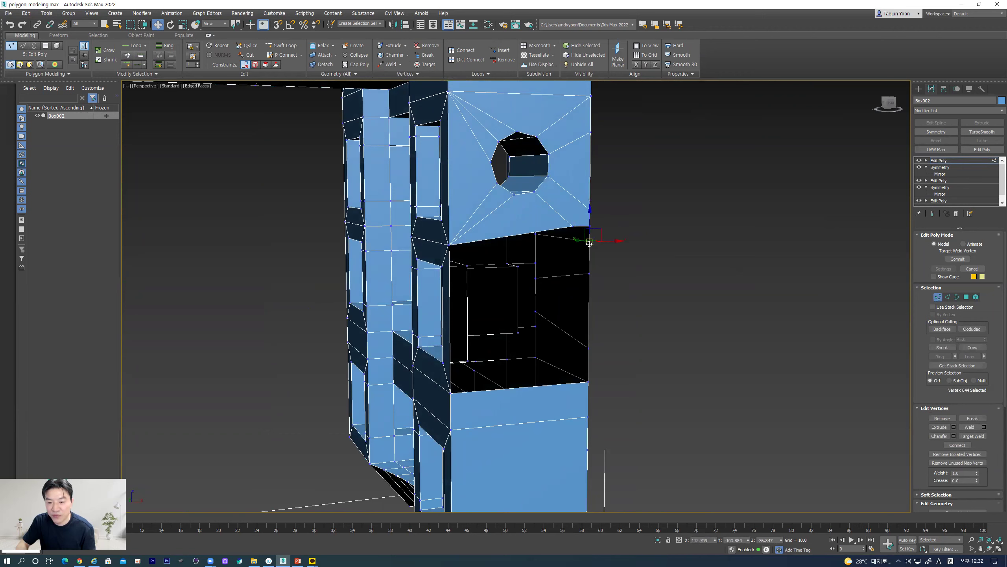
click(631, 236)
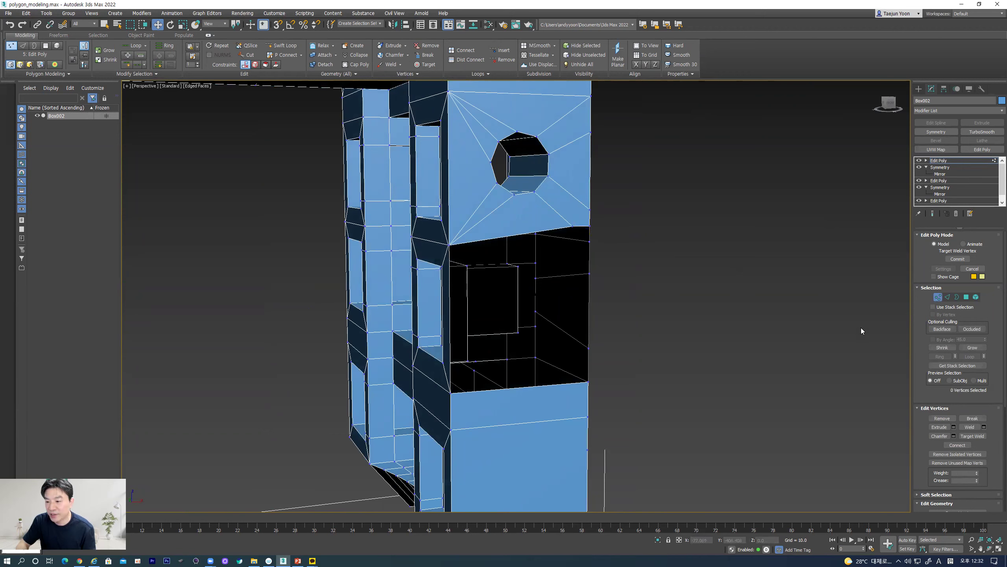
click(973, 435)
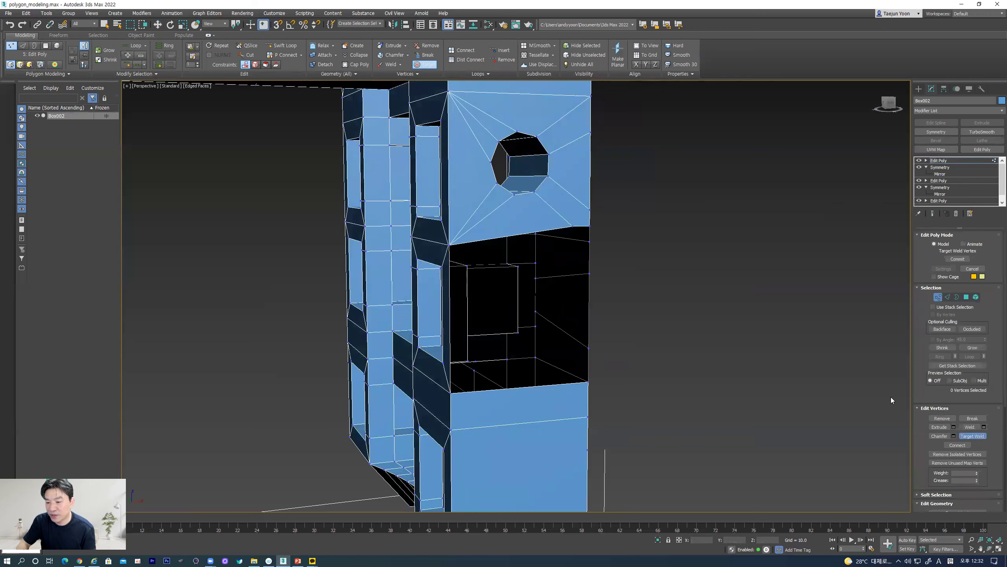
click(590, 241)
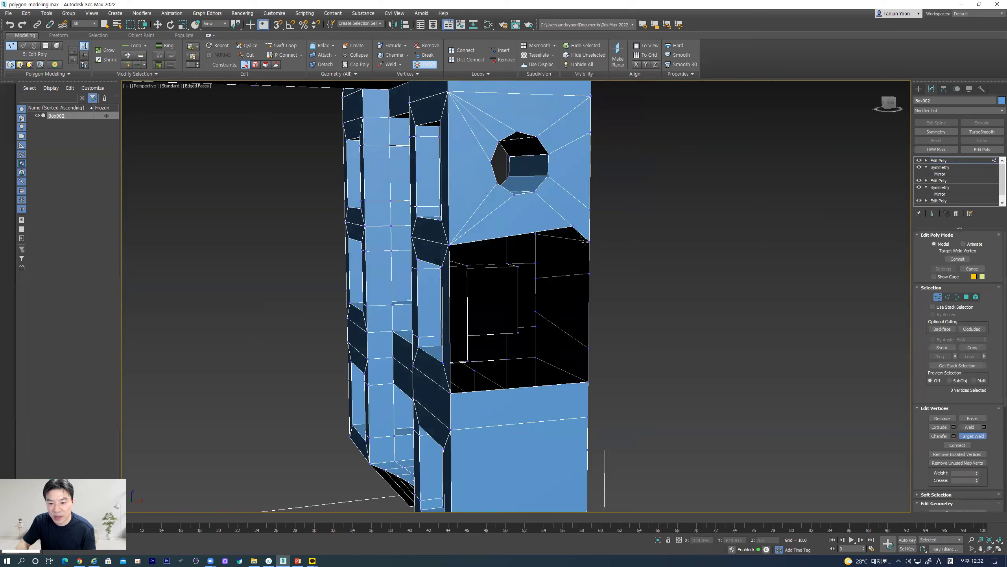
click(590, 242)
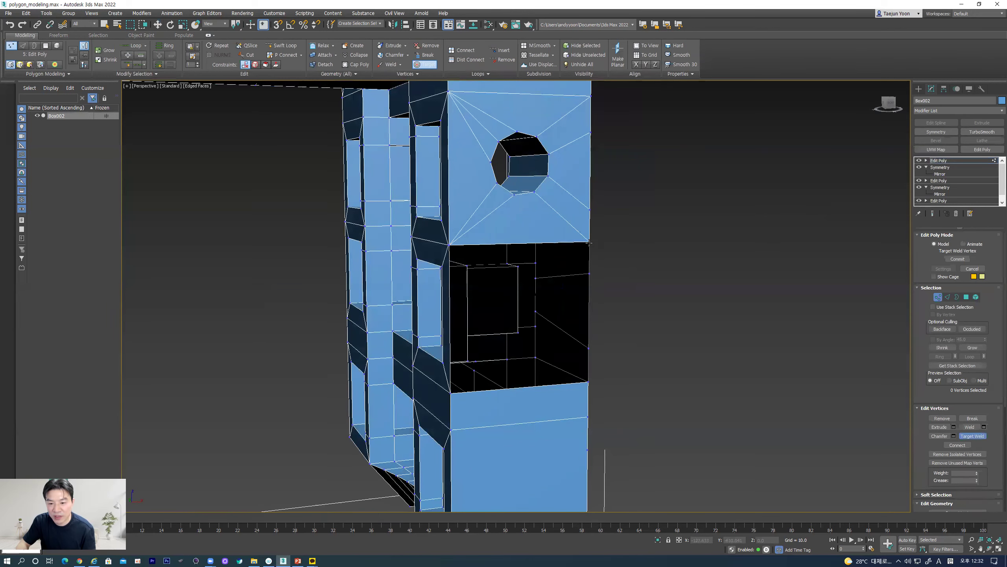
right_click(702, 262)
Cap the open border of the rectangular hole in the outer tower, then leave border editing and deselect the model
middle_drag(595, 334, 618, 338)
scroll(625, 328, down, 5)
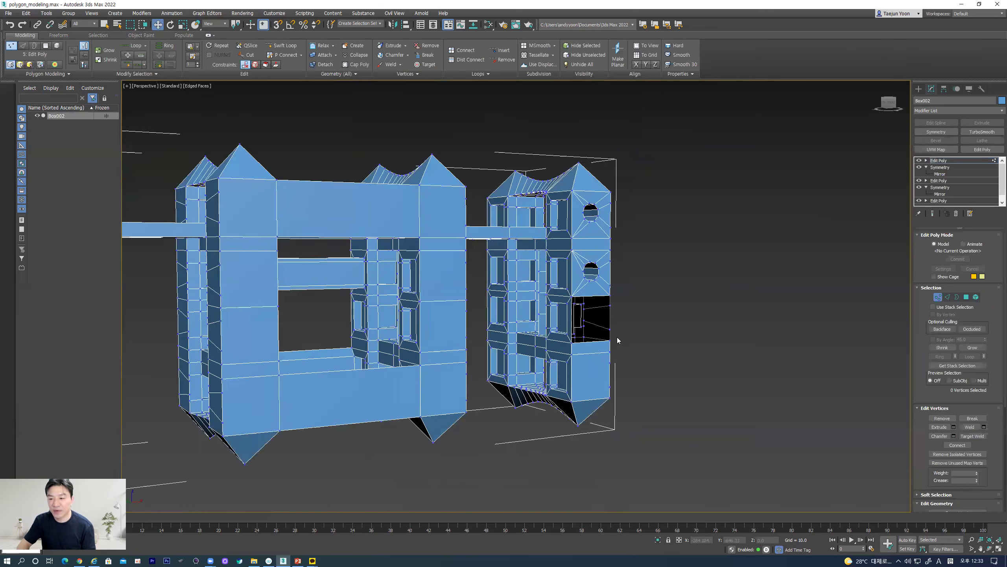
scroll(618, 337, up, 4)
click(957, 298)
click(598, 270)
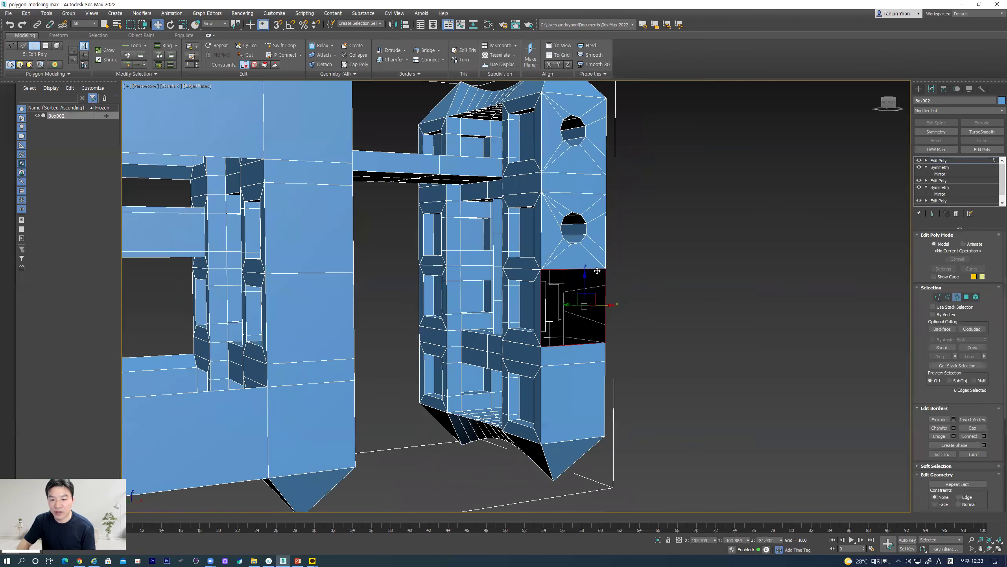
click(976, 428)
middle_drag(640, 370, 733, 350)
scroll(662, 352, down, 3)
scroll(661, 367, down, 3)
click(958, 298)
click(750, 304)
middle_drag(691, 384, 595, 357)
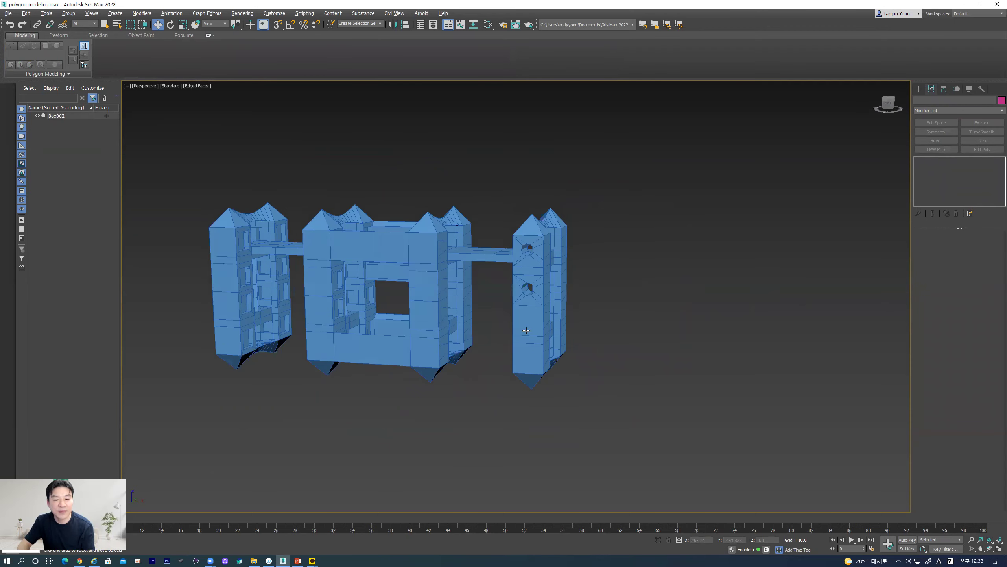
Select the tower complex and add a Symmetry modifier with X as its mirror axis
click(431, 318)
alt+middle_drag(430, 319, 475, 345)
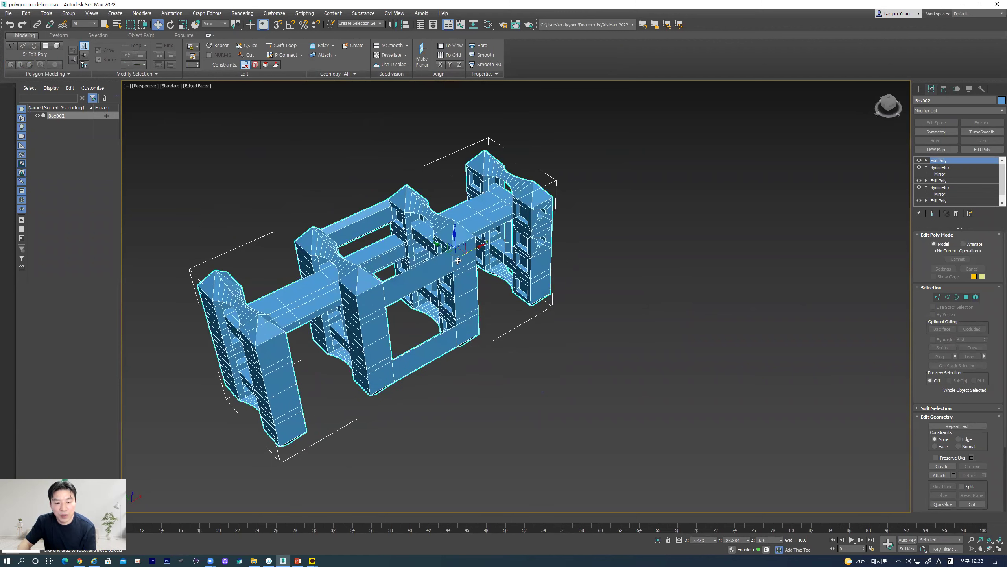
shift+drag(440, 248, 572, 344)
right_click(573, 344)
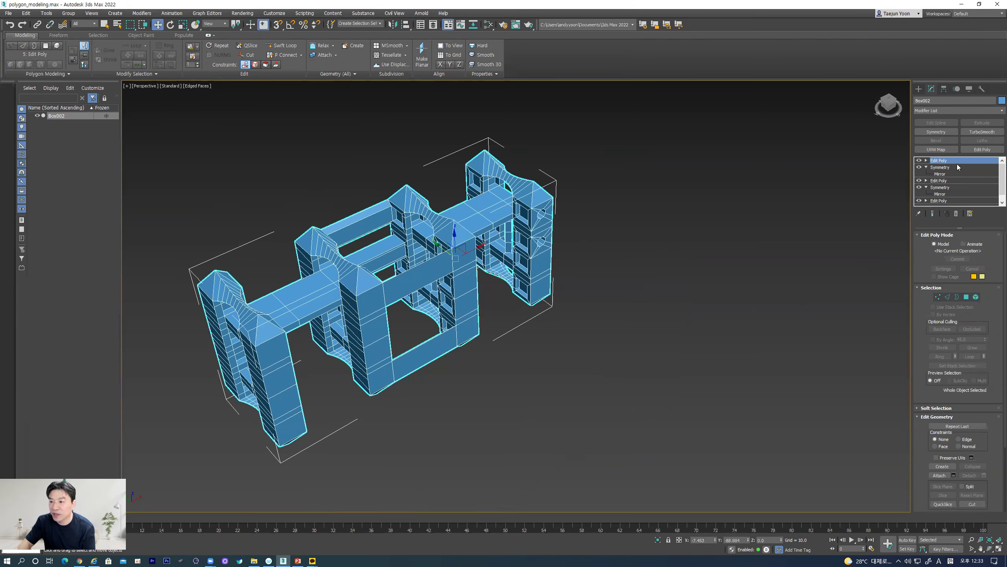
click(943, 131)
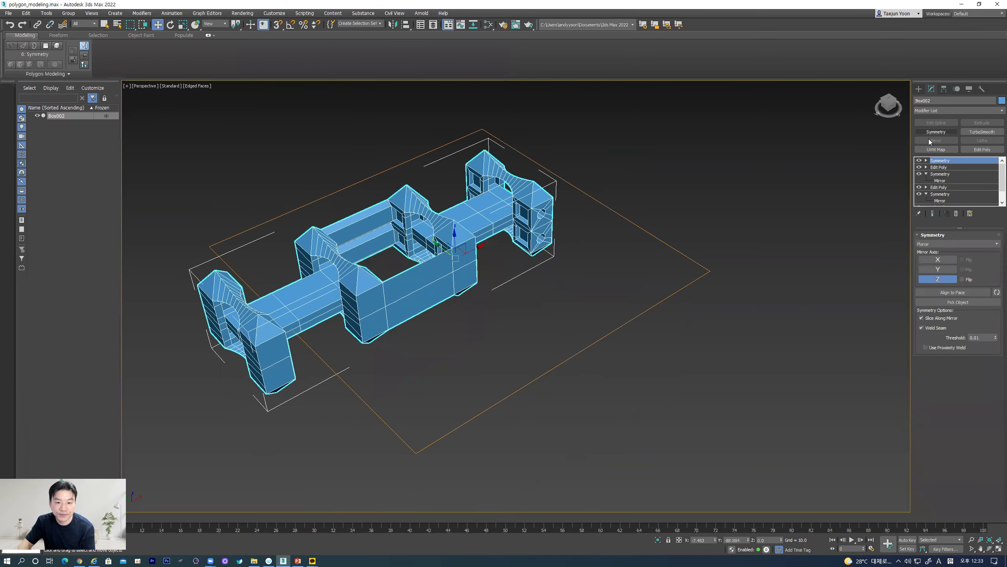
click(938, 269)
click(938, 260)
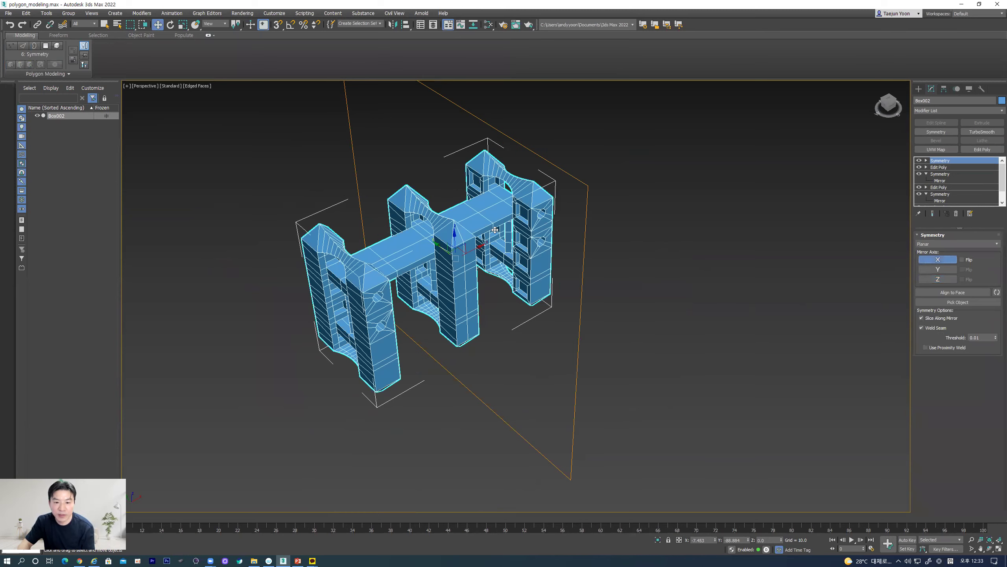
Move the Symmetry's mirror plane along X beyond the central block to extend the complex lengthwise, and add an Edit Poly modifier on top
click(926, 160)
click(941, 168)
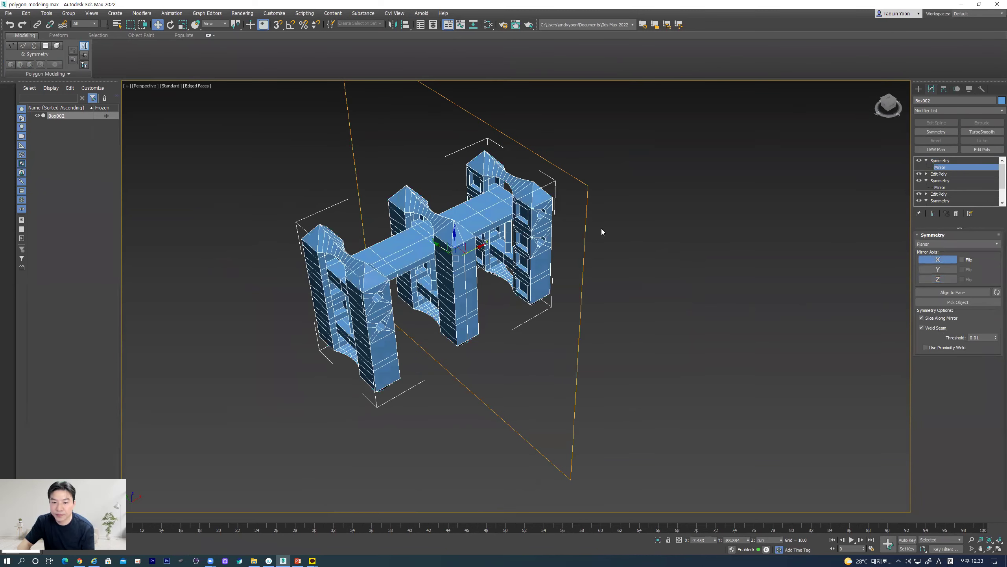
drag(464, 252, 313, 330)
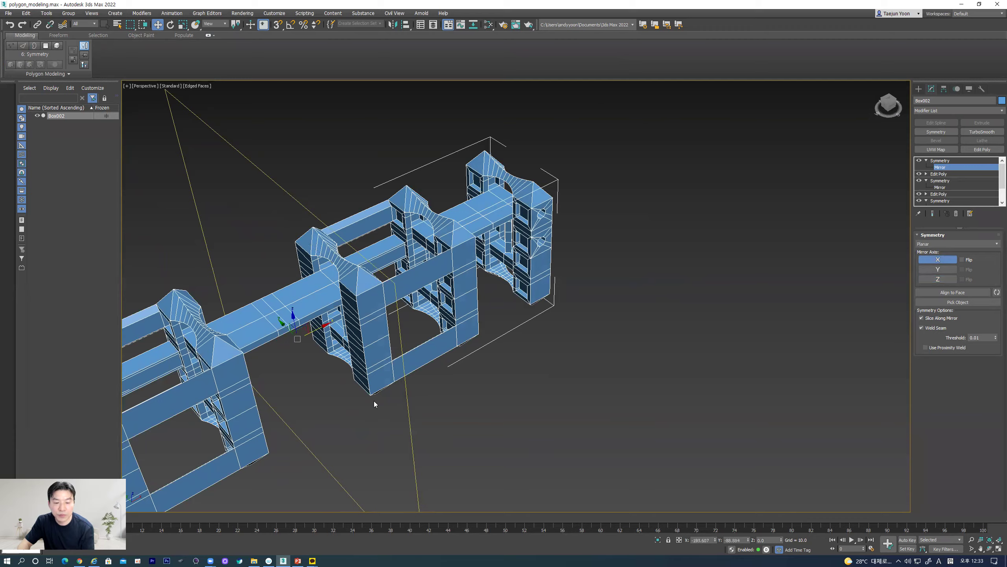
scroll(635, 338, down, 5)
right_click(674, 275)
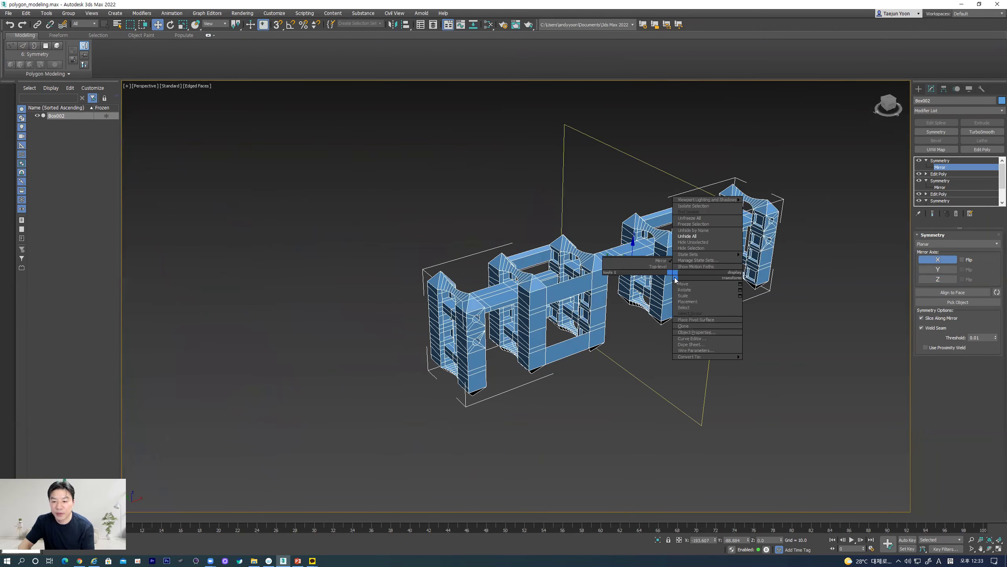
click(990, 152)
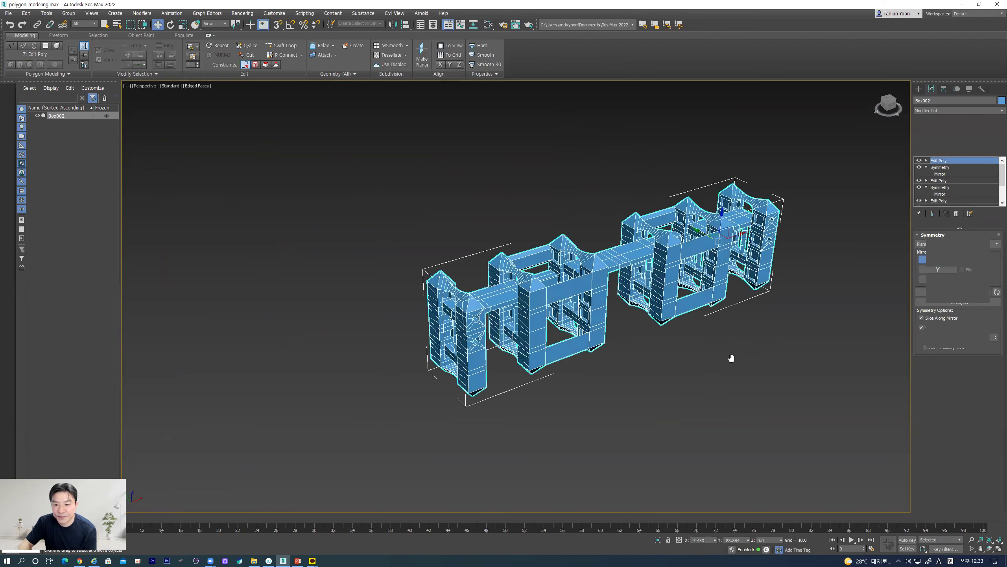
Add another Symmetry modifier on the Y axis with Flip enabled, and move its mirror plane to about Y -126 to create a parallel row
middle_drag(731, 353, 603, 343)
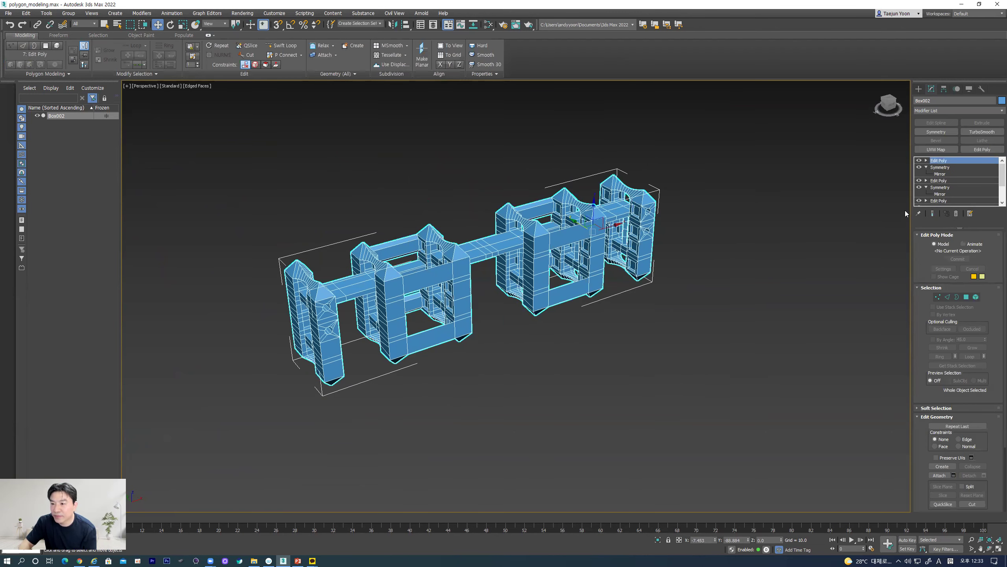
click(937, 132)
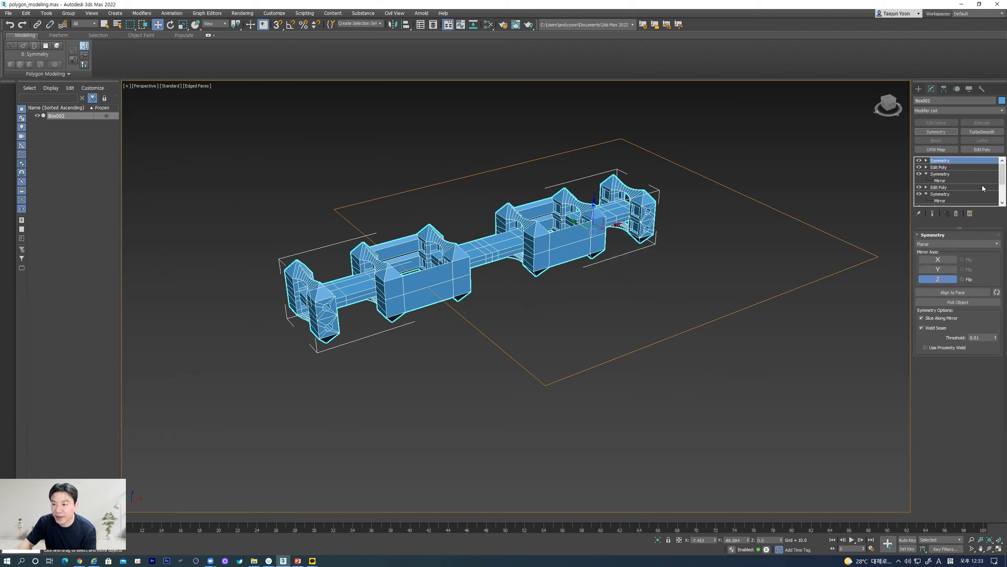
click(945, 270)
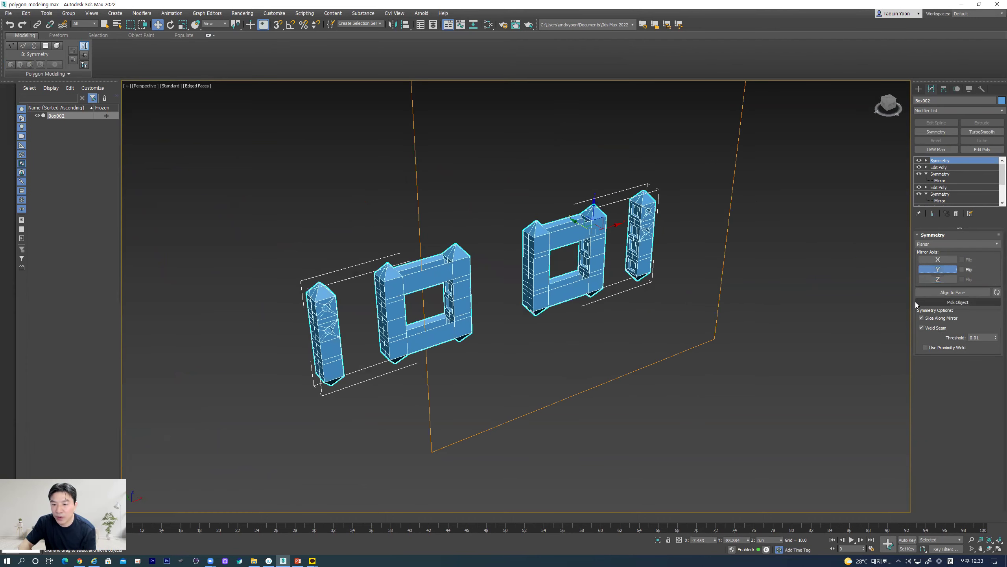
click(926, 160)
click(940, 167)
mouse_move(557, 267)
mouse_down()
mouse_move(626, 282)
mouse_move(559, 279)
mouse_up()
click(961, 269)
alt+middle_drag(528, 391, 488, 345)
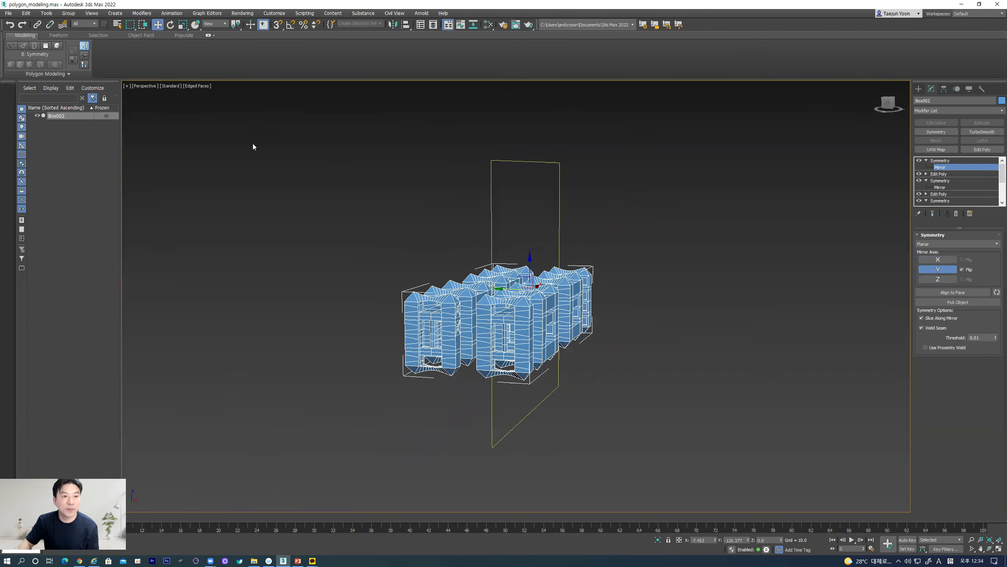
Rotate the Y Symmetry's mirror plane about 37 degrees in the shaded left view to tilt the mirrored row
click(172, 27)
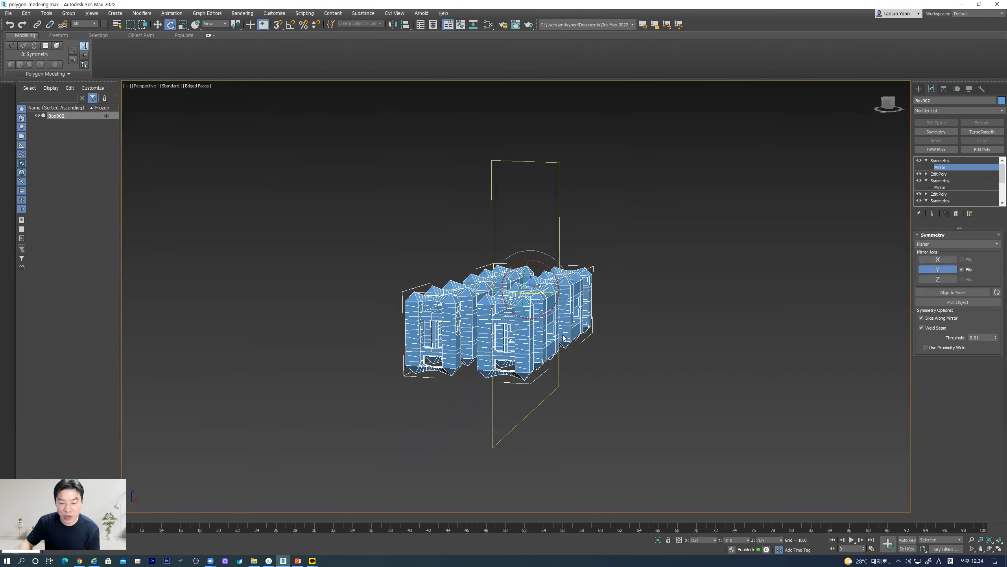
key(f)
scroll(558, 361, down, 6)
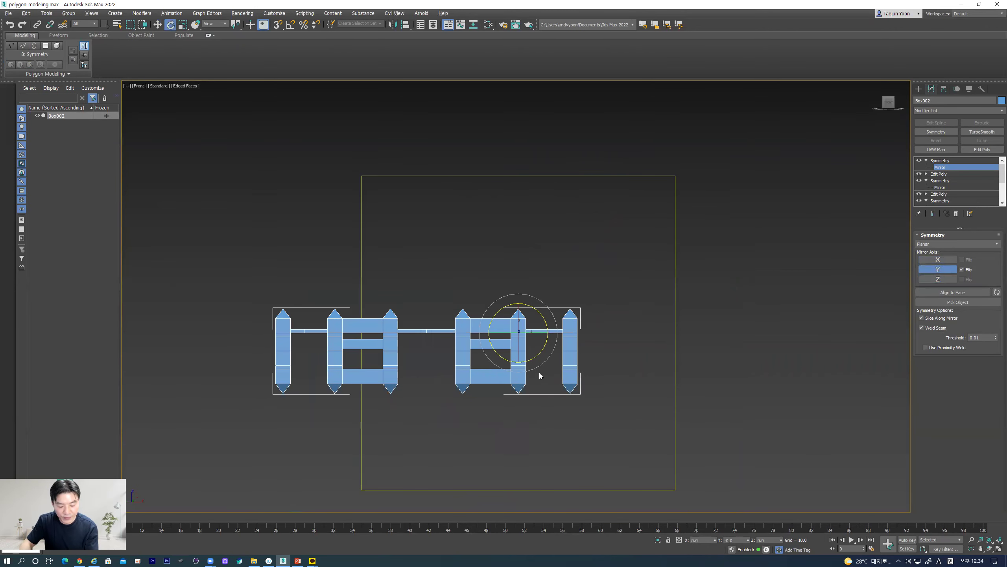
key(l)
scroll(455, 316, down, 5)
key(f)
key(l)
scroll(471, 338, down, 4)
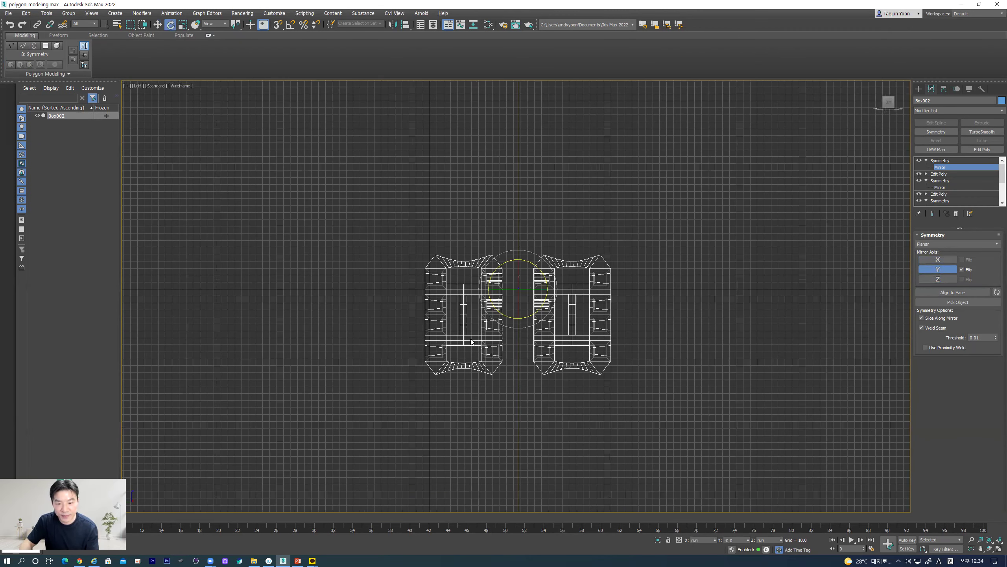
key(F3)
scroll(478, 328, up, 4)
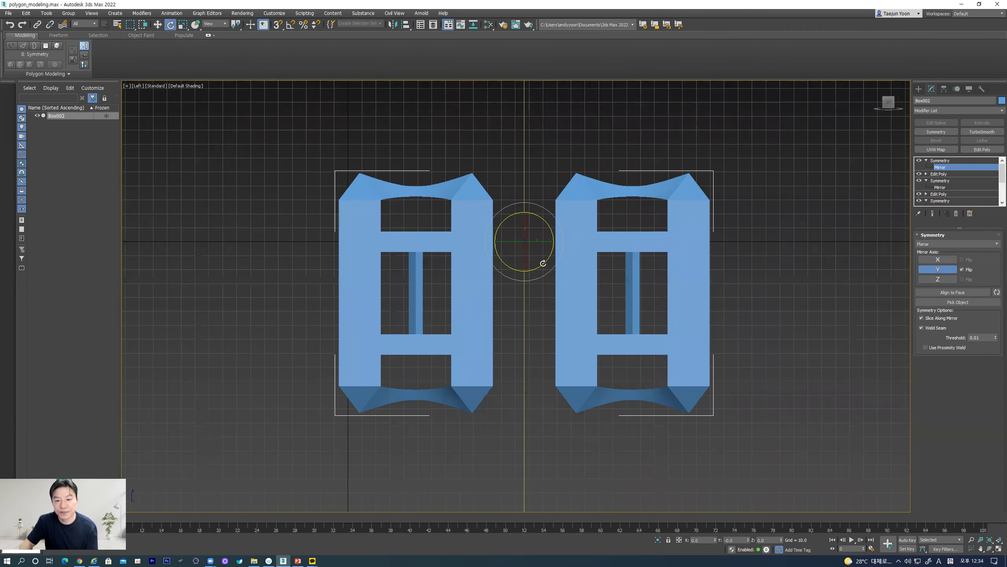
drag(550, 233, 542, 203)
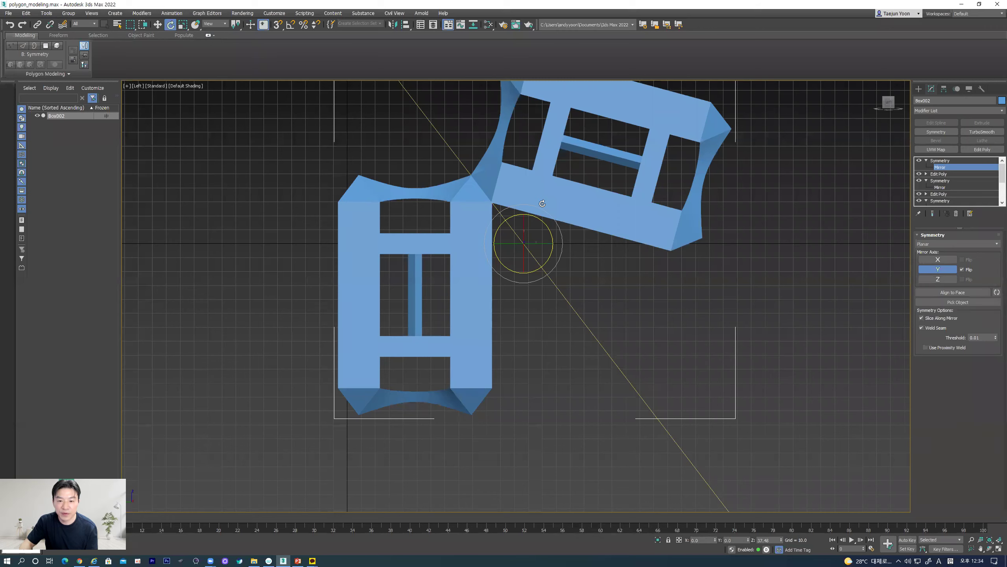
scroll(557, 326, down, 4)
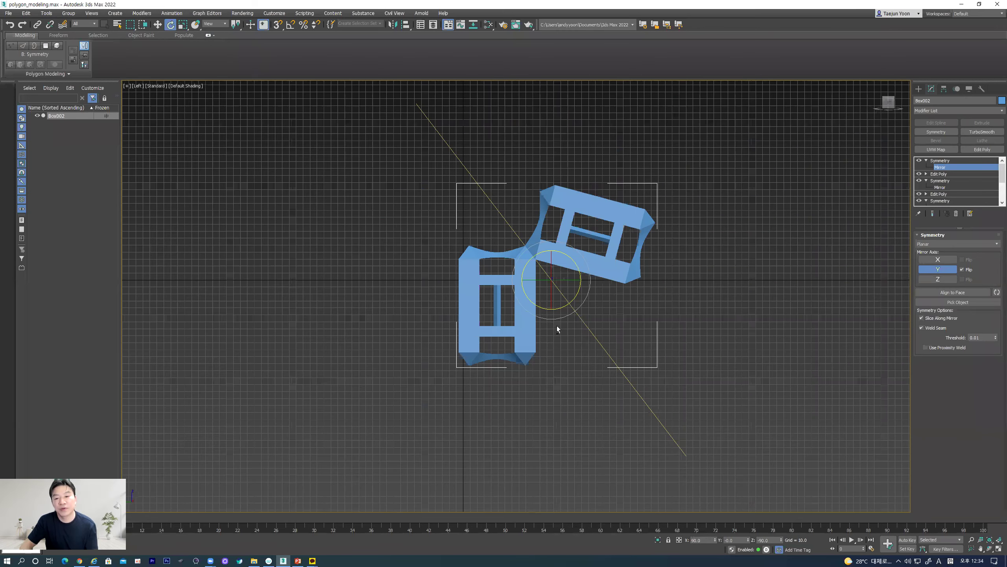
alt+middle_drag(592, 332, 655, 329)
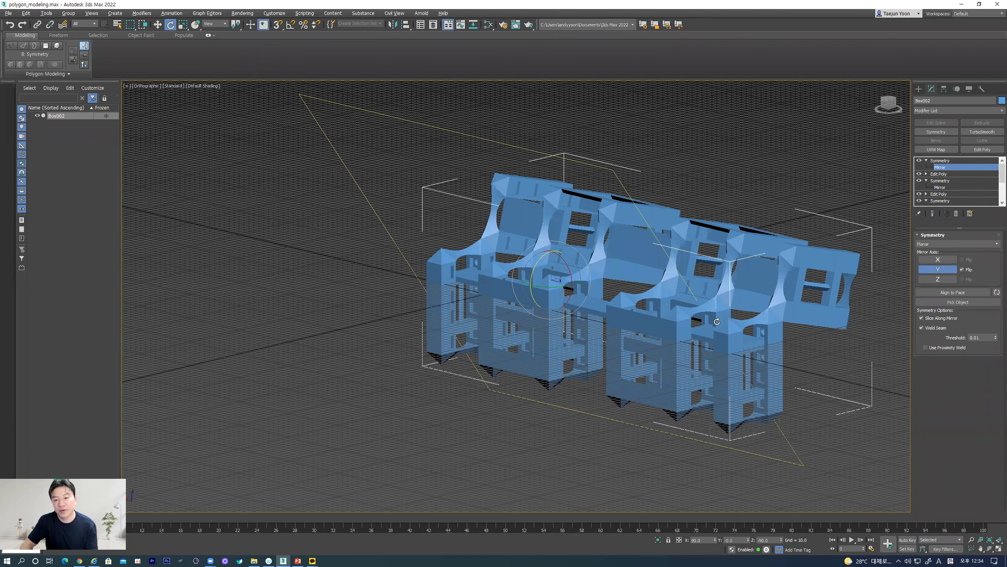
alt+middle_drag(590, 329, 559, 333)
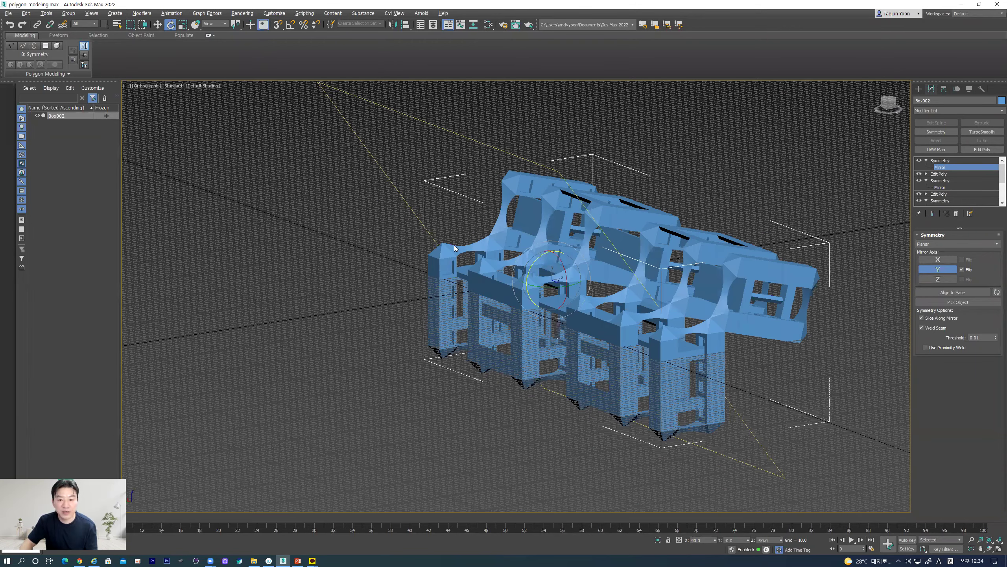
In the left view, switch the reference coordinate system to Local and shift the tilted mirror plane slightly along its own axis
key(l)
key(w)
click(216, 24)
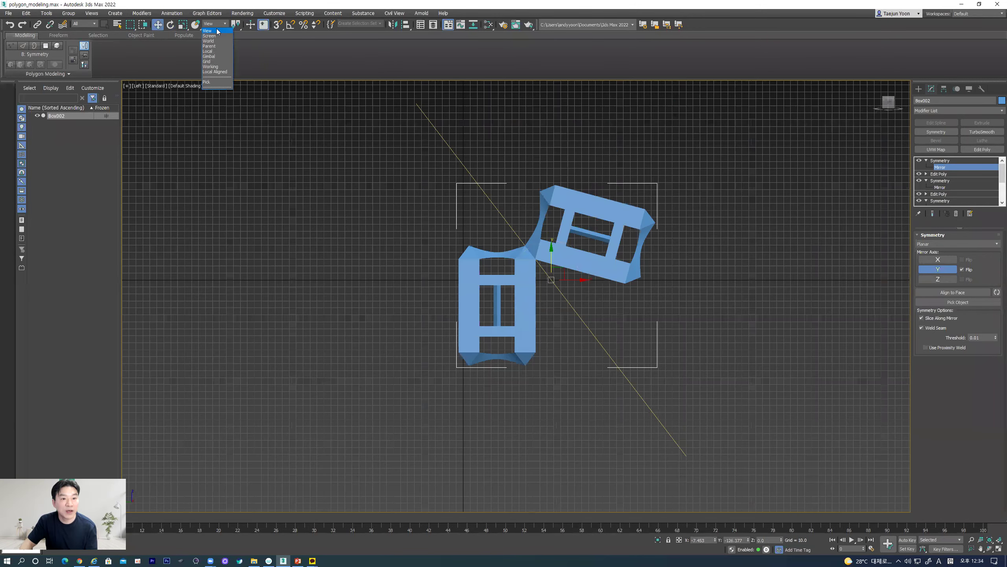
click(214, 51)
mouse_move(573, 262)
mouse_down()
mouse_move(534, 286)
mouse_move(603, 252)
mouse_move(576, 264)
mouse_up()
scroll(590, 261, up, 2)
scroll(563, 316, down, 3)
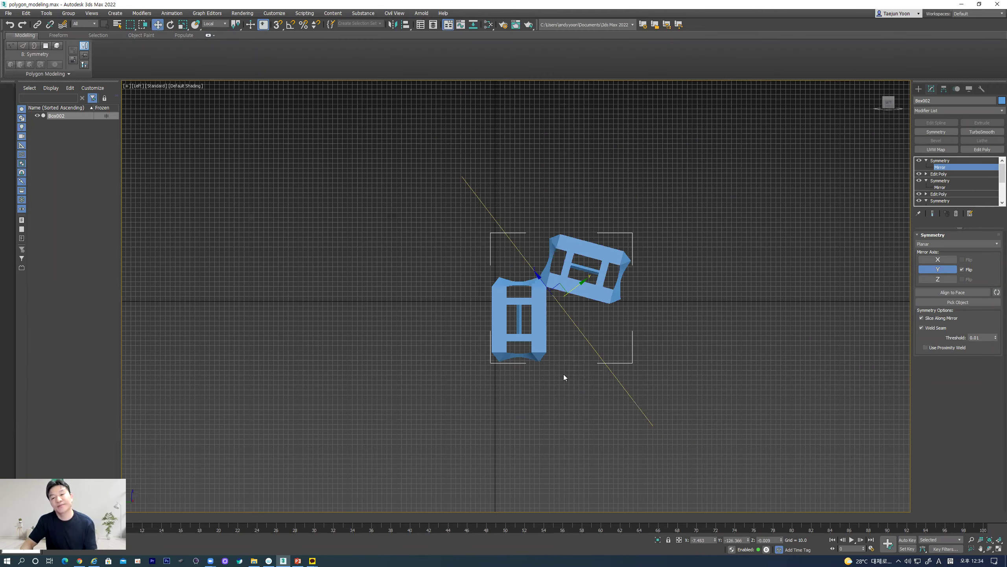
middle_drag(564, 374, 567, 392)
Leave mirror-plane editing, reselect the whole model, and view it at an angle
click(941, 161)
click(774, 263)
click(545, 344)
alt+middle_drag(557, 388, 665, 407)
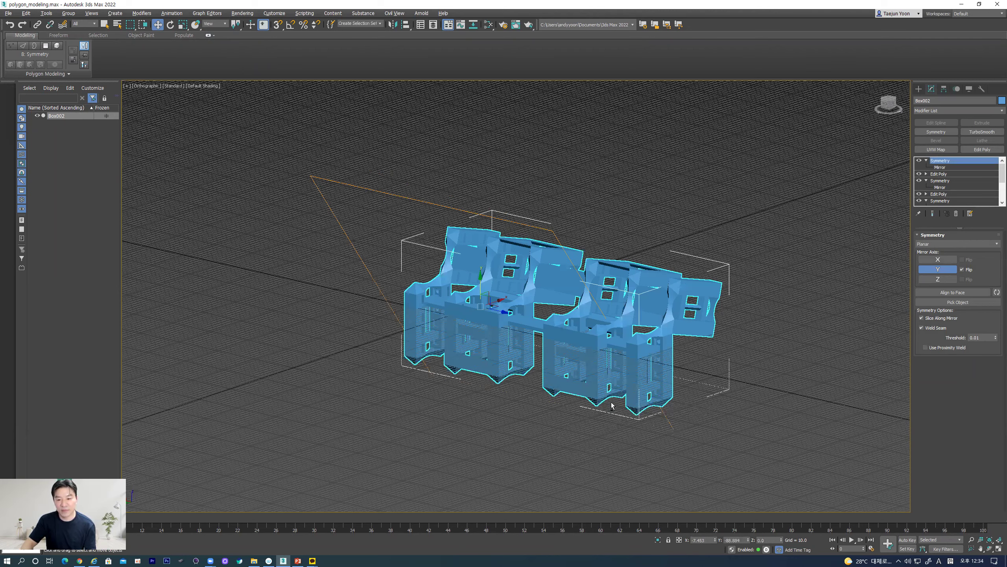
In the left view, add another Symmetry modifier to the model and set its mirror axis to Y
key(l)
scroll(604, 353, up, 2)
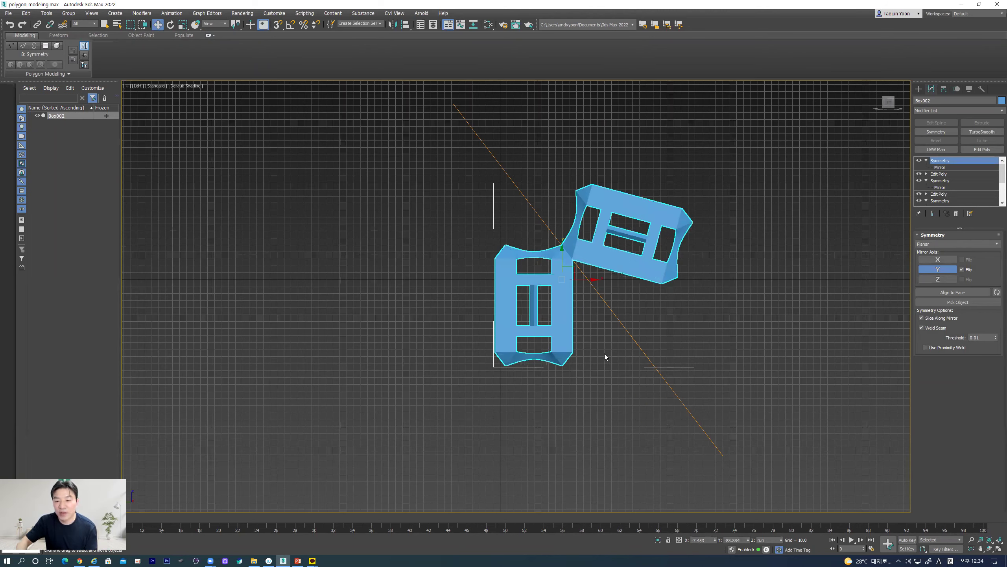
click(940, 131)
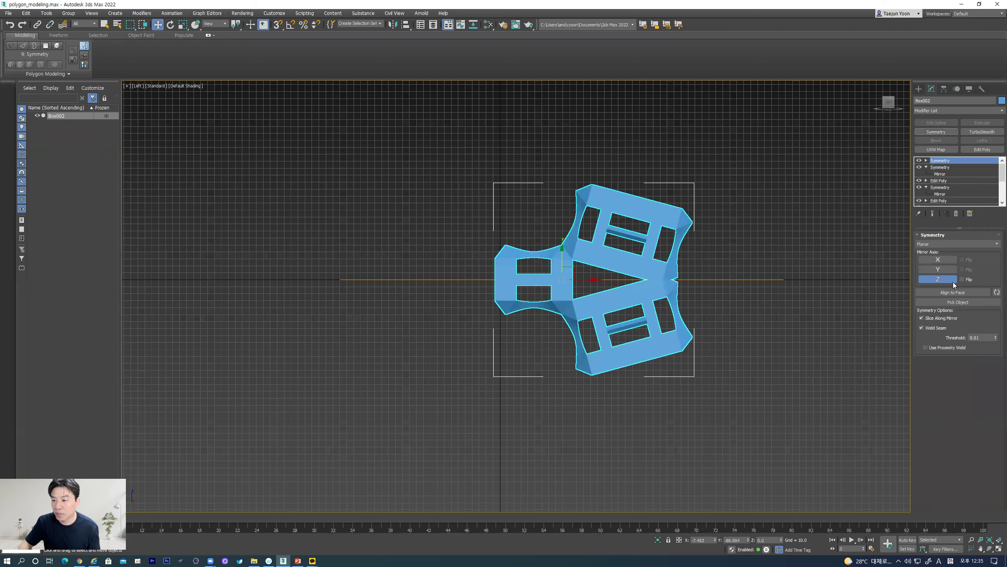
click(943, 260)
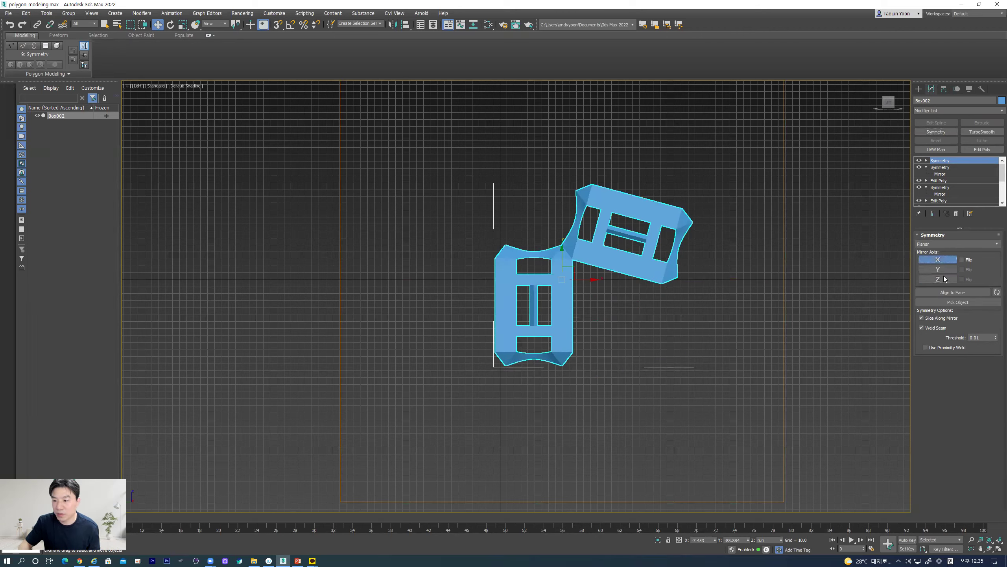
click(938, 269)
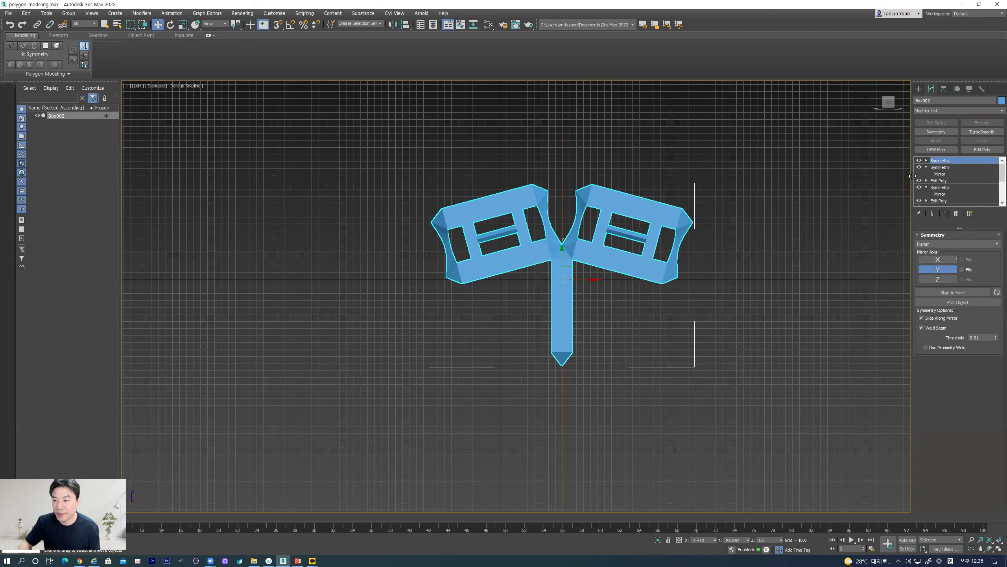
Move the new Symmetry's mirror plane outward along Y until the full upright row and its tilted row are mirrored side by side
click(926, 160)
click(940, 167)
drag(585, 280, 521, 289)
middle_drag(591, 306, 629, 394)
scroll(629, 394, down, 2)
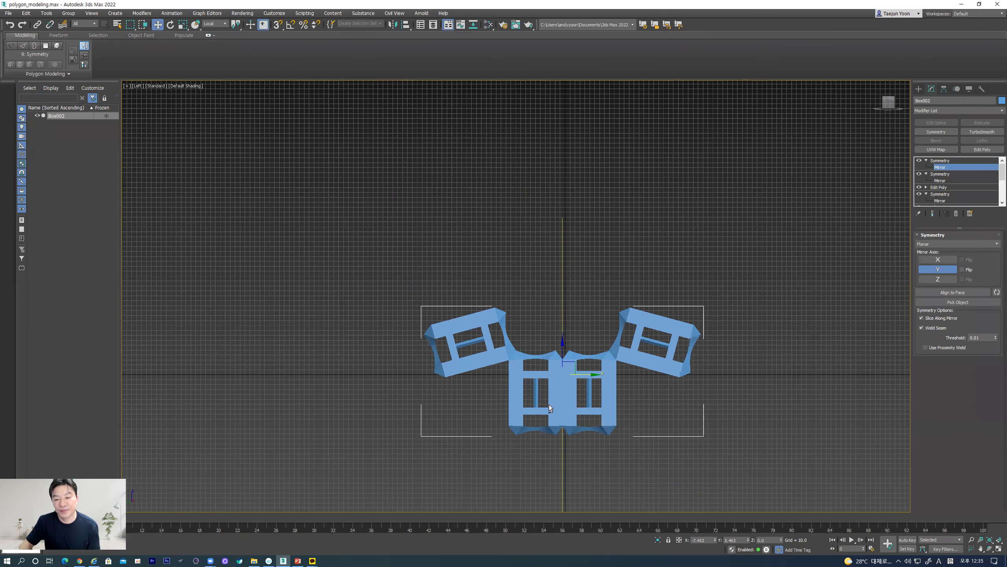
alt+middle_drag(550, 406, 591, 435)
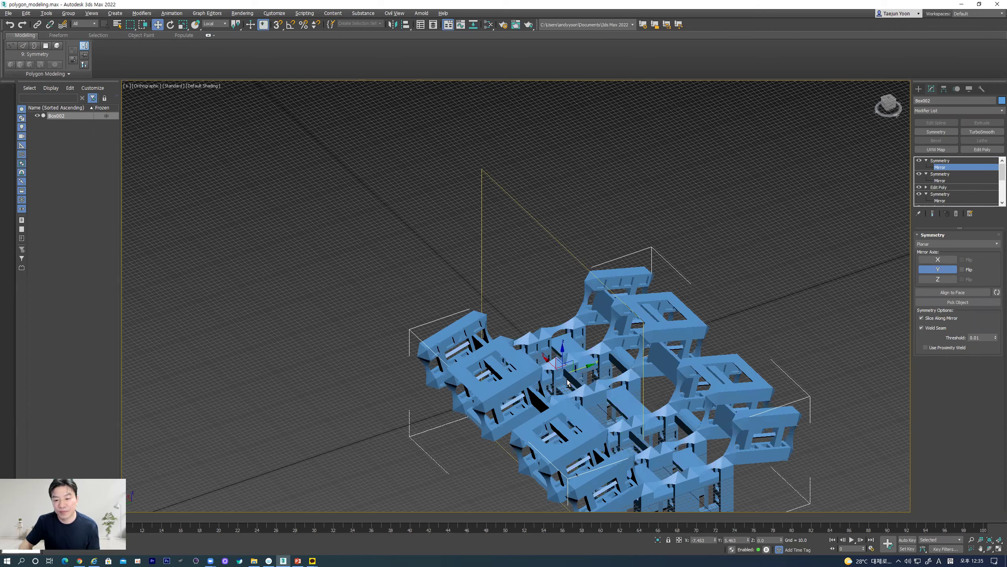
key(l)
key(p)
middle_drag(539, 360, 490, 305)
alt+middle_drag(490, 305, 539, 319)
scroll(535, 370, down, 4)
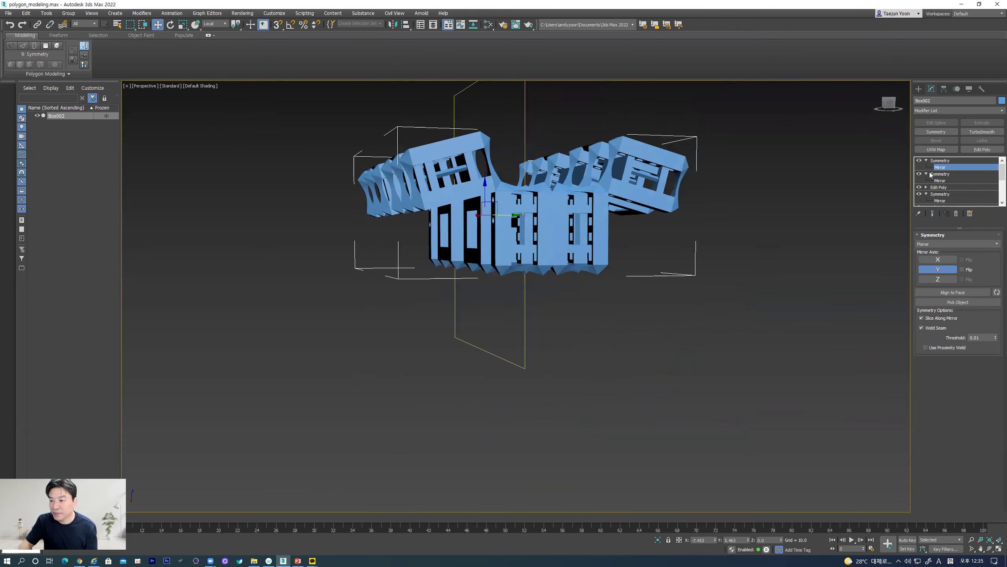
Add a Symmetry modifier on the Z axis on top of the stack and expand its sub-levels
click(940, 160)
click(937, 132)
alt+middle_drag(899, 175, 905, 223)
click(926, 160)
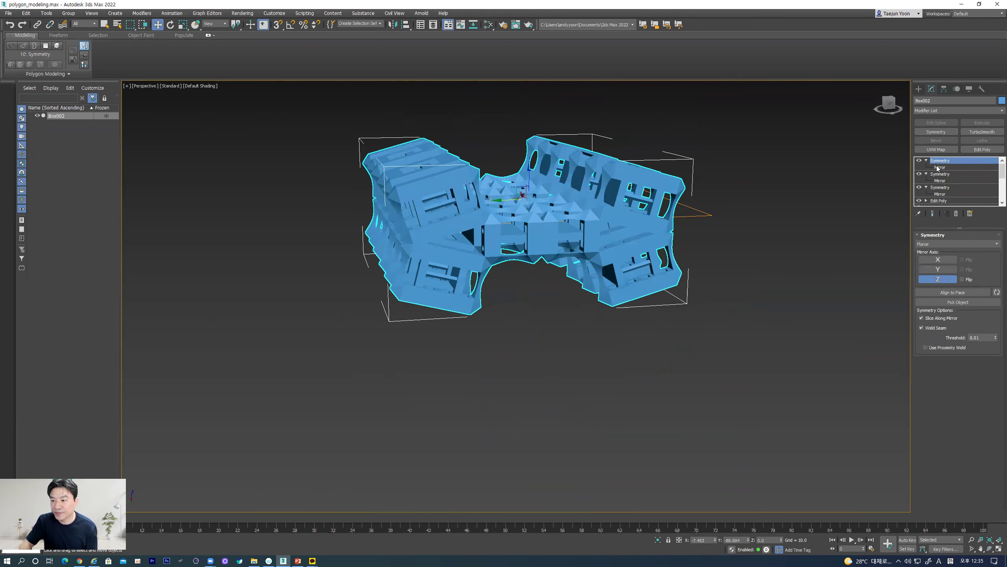
Move the Z Symmetry's mirror plane vertically so the towers extend downward into a mirrored lower half with its own tilted wings
click(940, 167)
drag(535, 182, 529, 223)
scroll(519, 313, up, 4)
alt+middle_drag(519, 313, 535, 274)
drag(539, 181, 535, 150)
alt+middle_drag(523, 290, 424, 315)
scroll(532, 285, down, 3)
scroll(506, 296, down, 4)
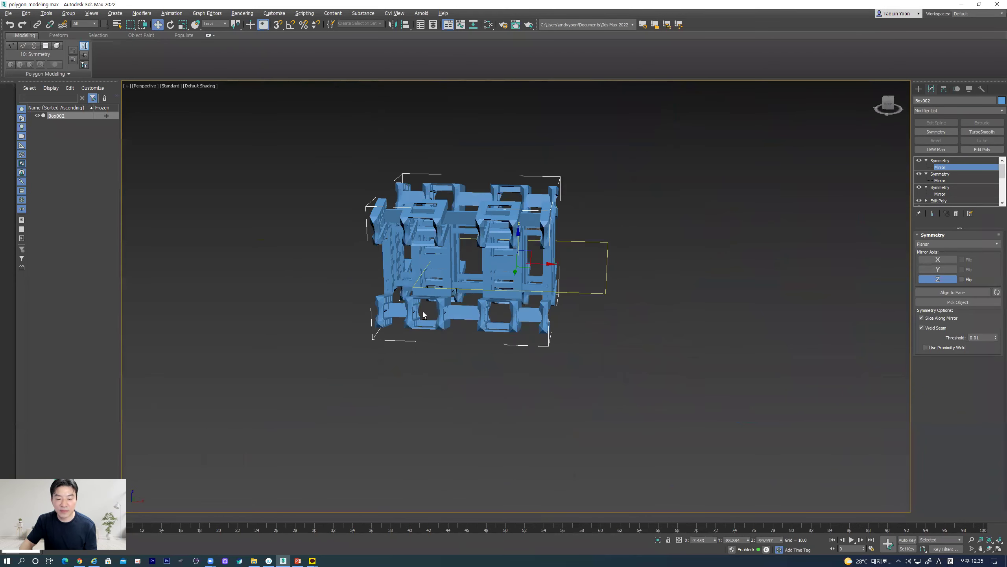
alt+middle_drag(406, 353, 219, 79)
Add another Symmetry modifier with X as the mirror axis and activate its mirror plane
click(940, 160)
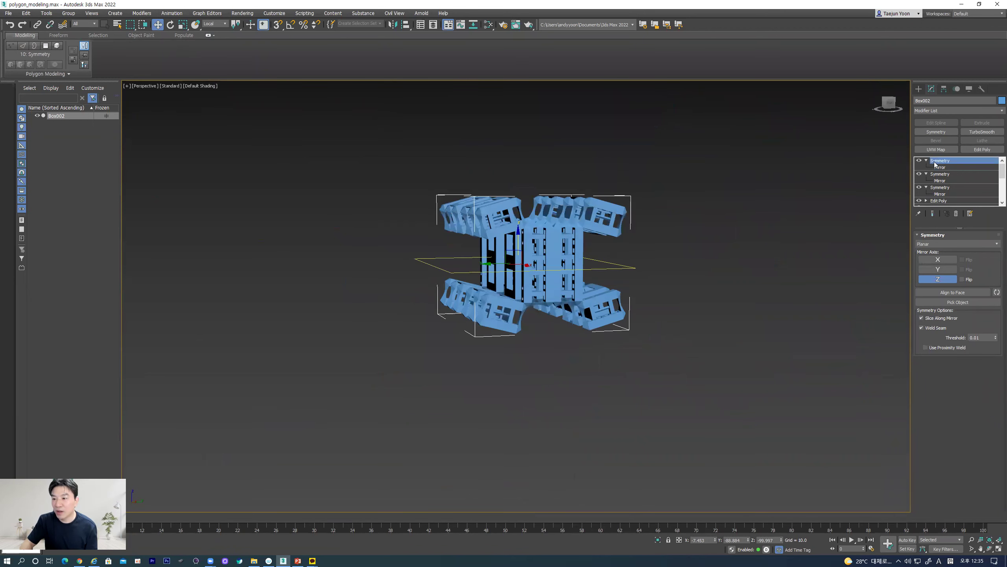
click(936, 132)
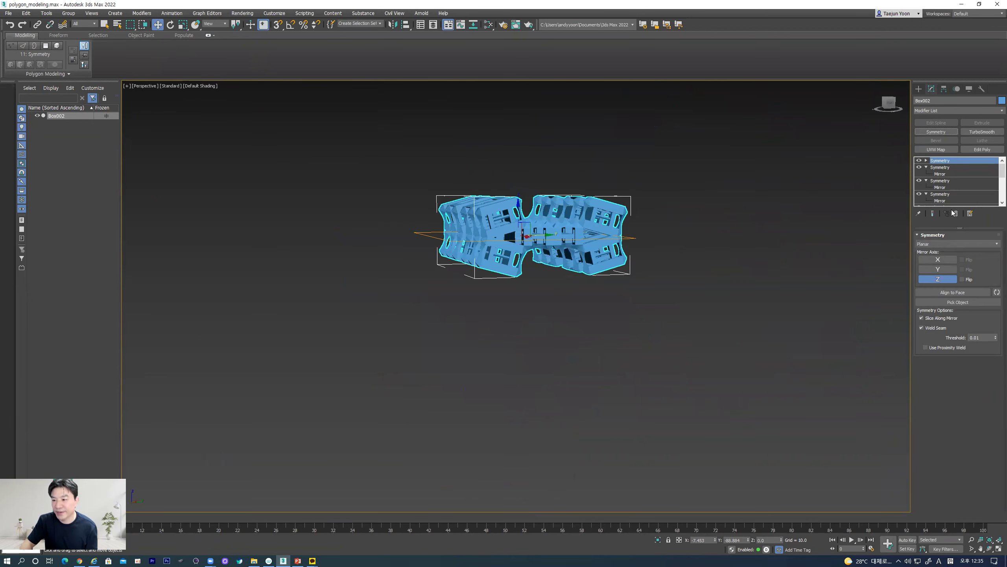
click(946, 280)
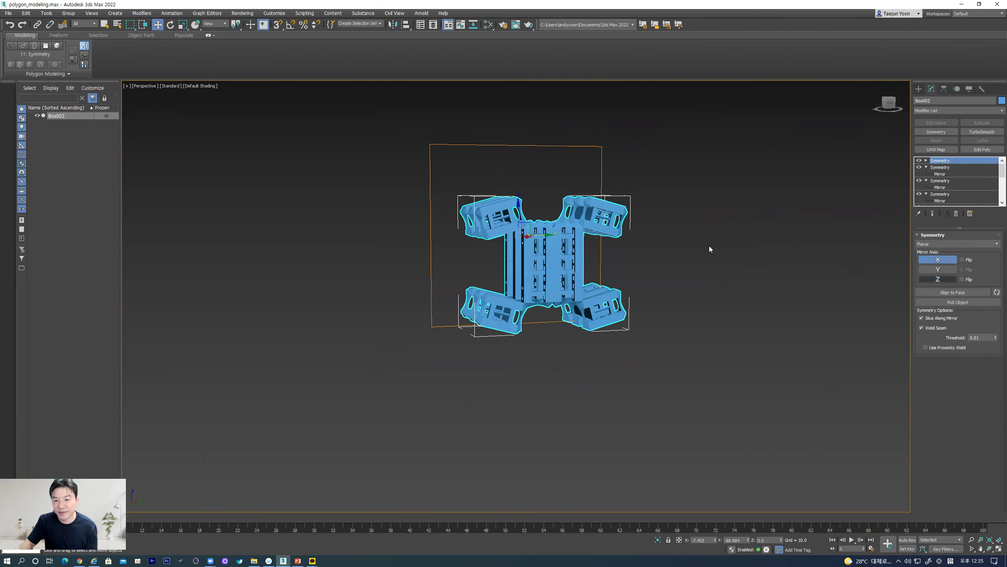
click(926, 160)
click(940, 167)
Try to lengthen the structure by moving the mirror plane along X
alt+middle_drag(534, 250, 558, 262)
drag(533, 241, 424, 192)
alt+middle_drag(409, 204, 428, 220)
drag(457, 210, 515, 218)
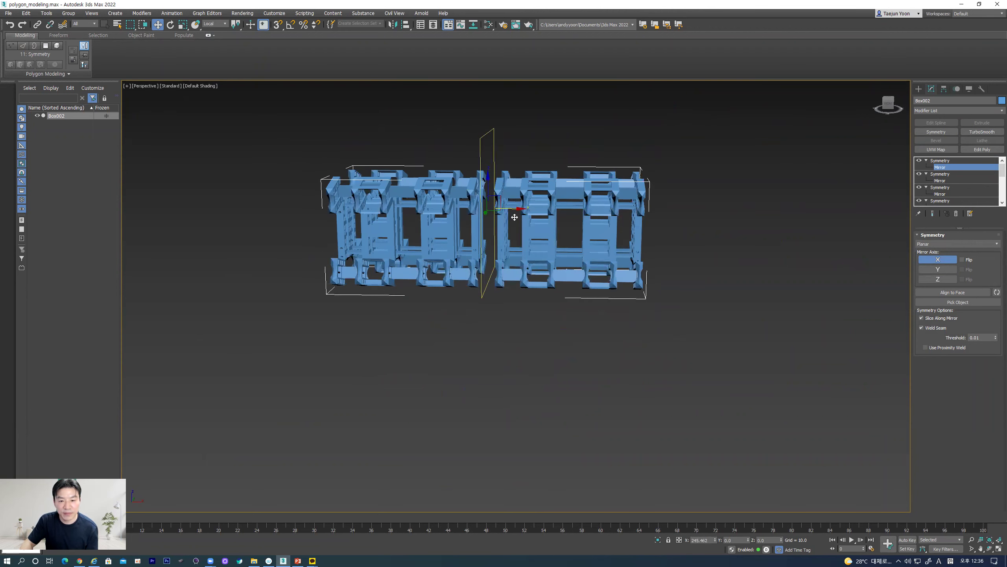
right_click(515, 217)
Change this Symmetry's mirror axis to Y and move its plane outward so a second block stands beside the first
click(942, 260)
click(942, 270)
alt+middle_drag(613, 276, 487, 265)
drag(404, 207, 477, 228)
alt+middle_drag(492, 270, 492, 265)
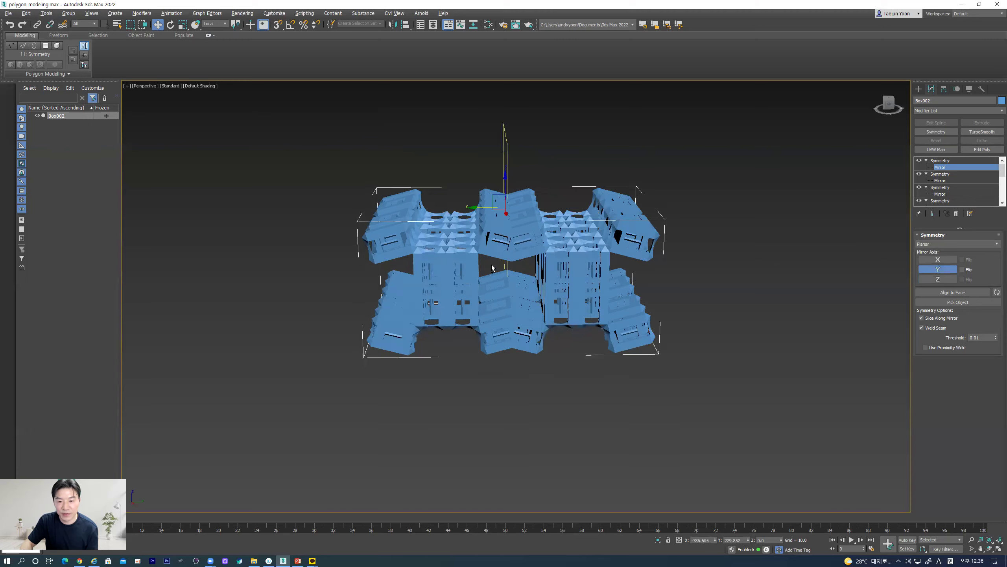
Show edged faces, fine-tune the mirror plane's position where the two blocks' wings meet, and leave mirror-plane editing
scroll(491, 252, up, 5)
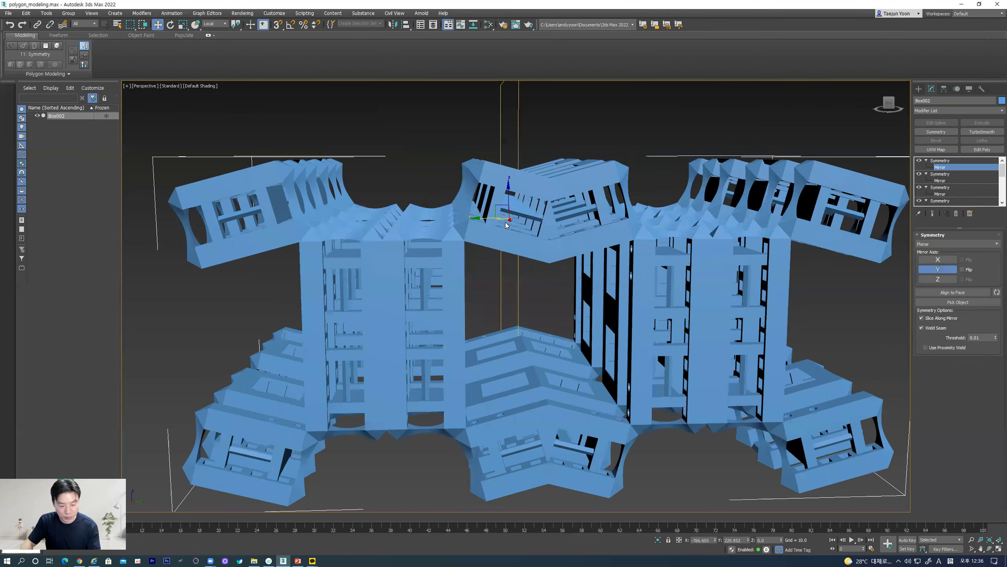
key(F4)
drag(487, 218, 489, 223)
scroll(513, 261, down, 5)
alt+middle_drag(513, 261, 538, 257)
click(943, 159)
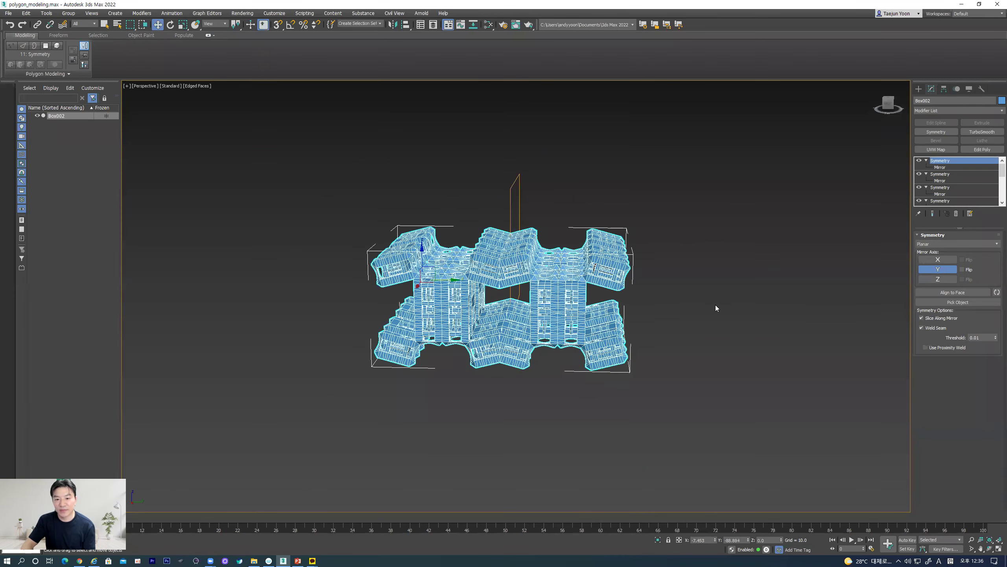
Add one more Symmetry modifier to the two-block model and set its mirror axis to Y
alt+middle_drag(573, 287, 522, 278)
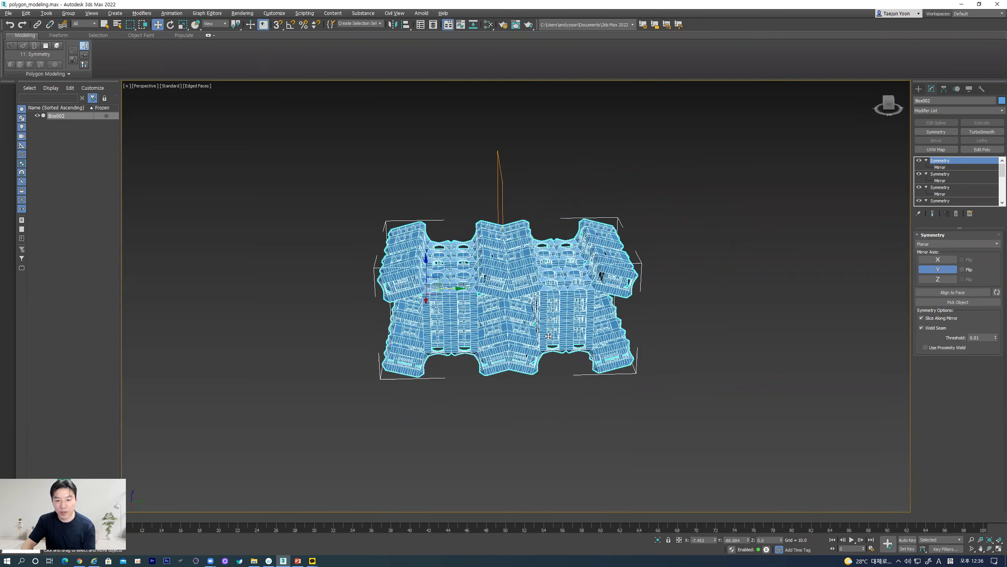
alt+middle_drag(595, 297, 536, 301)
scroll(536, 300, down, 3)
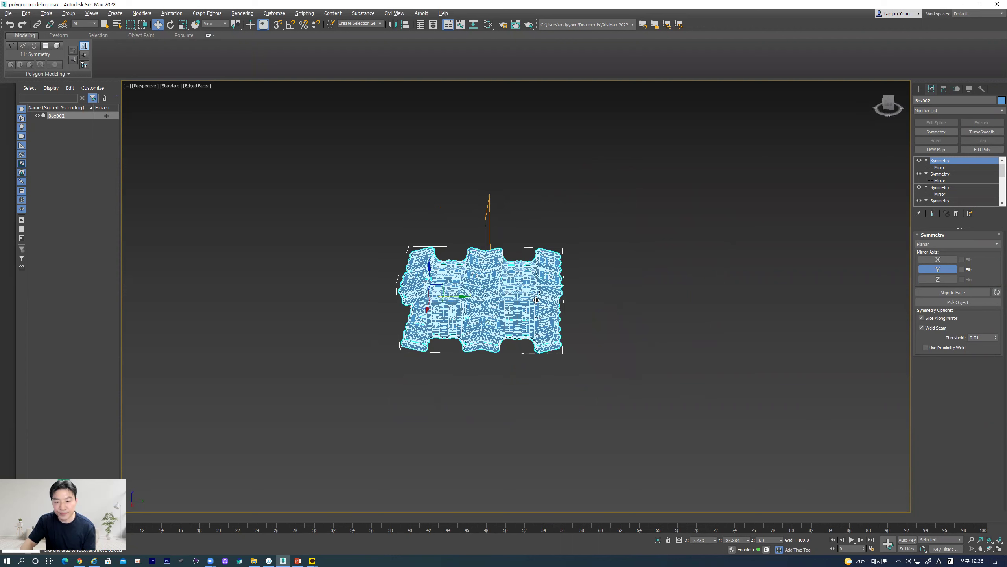
click(934, 132)
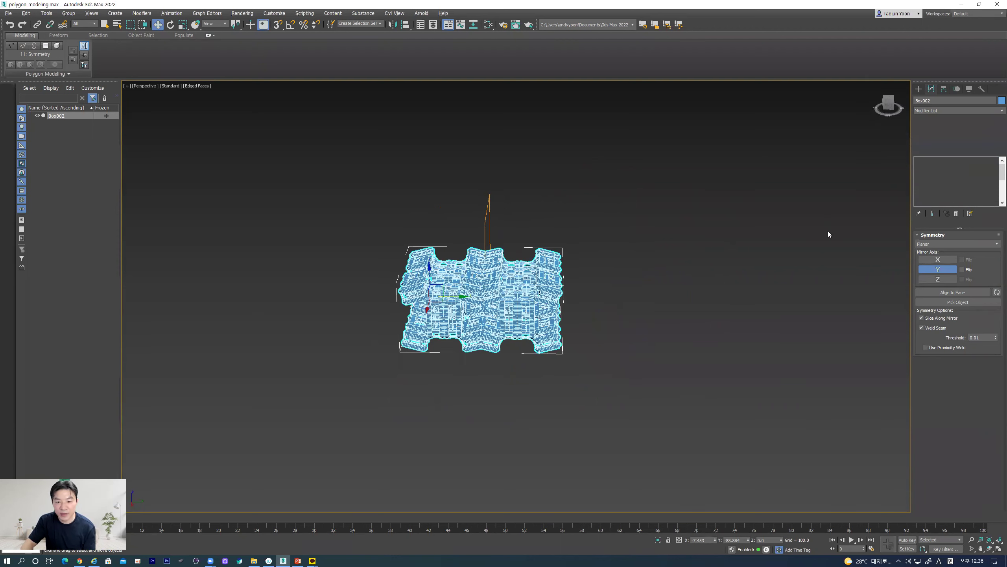
click(926, 270)
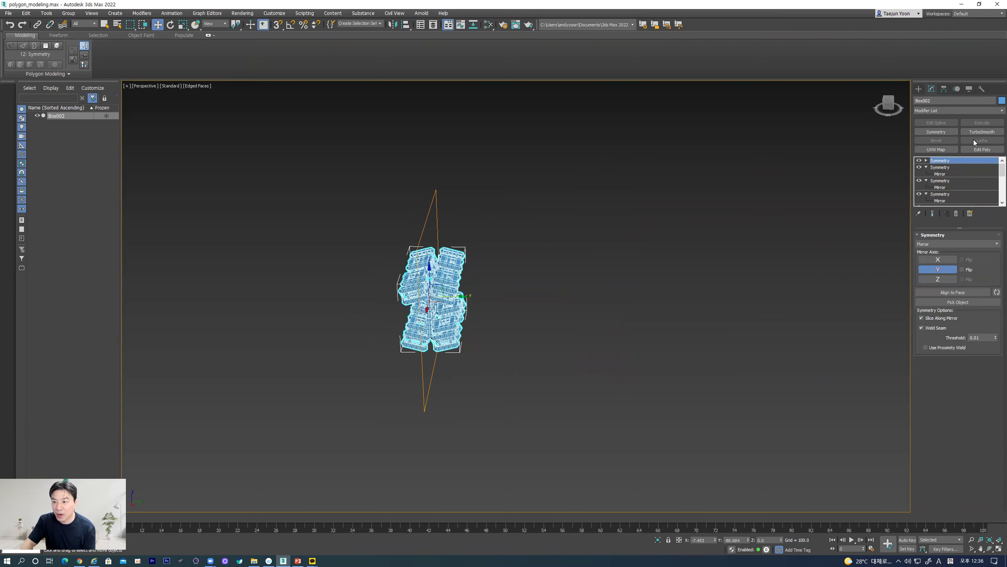
Move its mirror plane to about Y 717 to form a row of four blocks, and leave mirror-plane editing
click(926, 160)
click(941, 167)
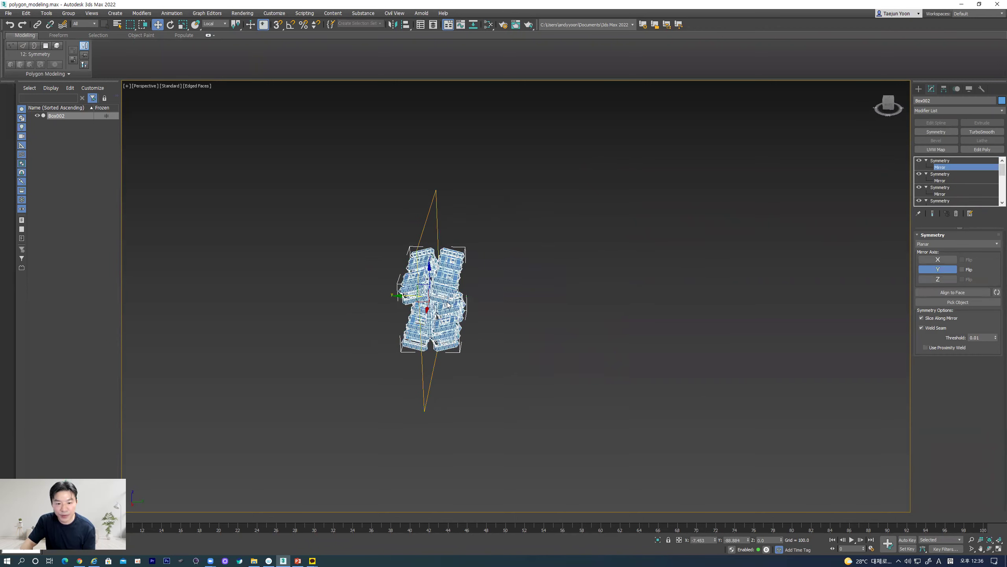
drag(400, 295, 525, 320)
alt+middle_drag(525, 320, 893, 161)
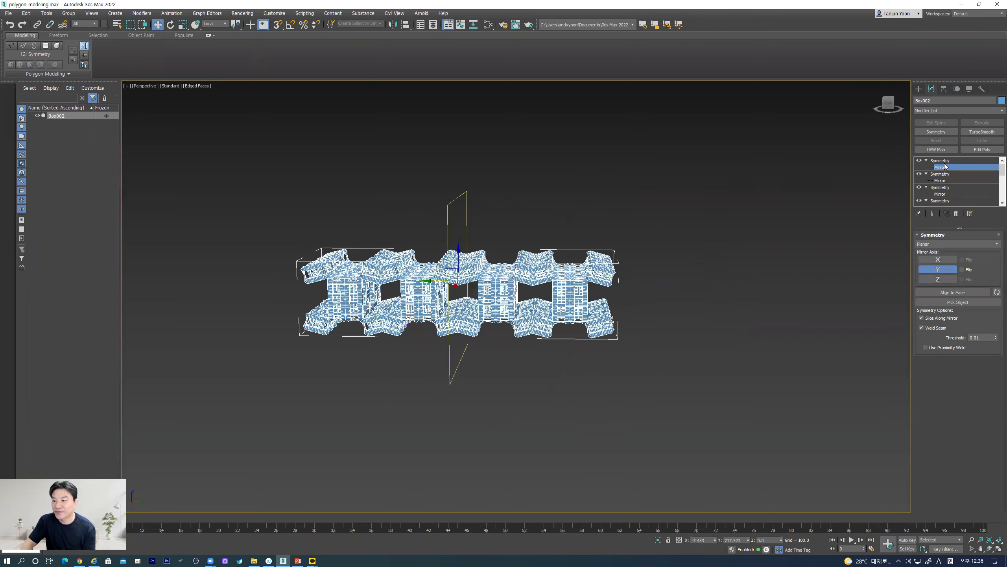
click(941, 160)
Add a further Symmetry on the Y axis and move its mirror plane to the row's far end to double the row
click(937, 132)
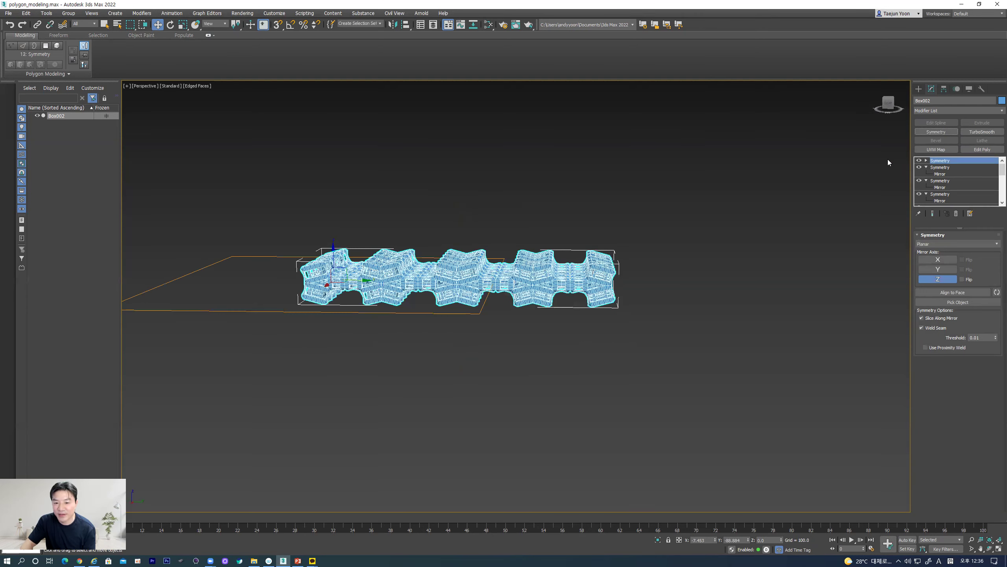
click(939, 279)
click(939, 271)
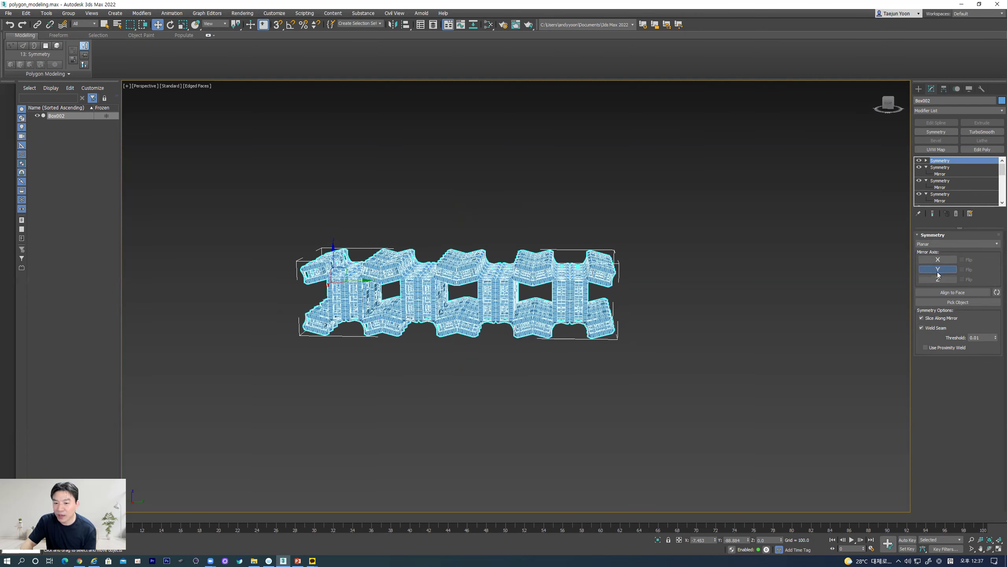
click(926, 160)
key(1)
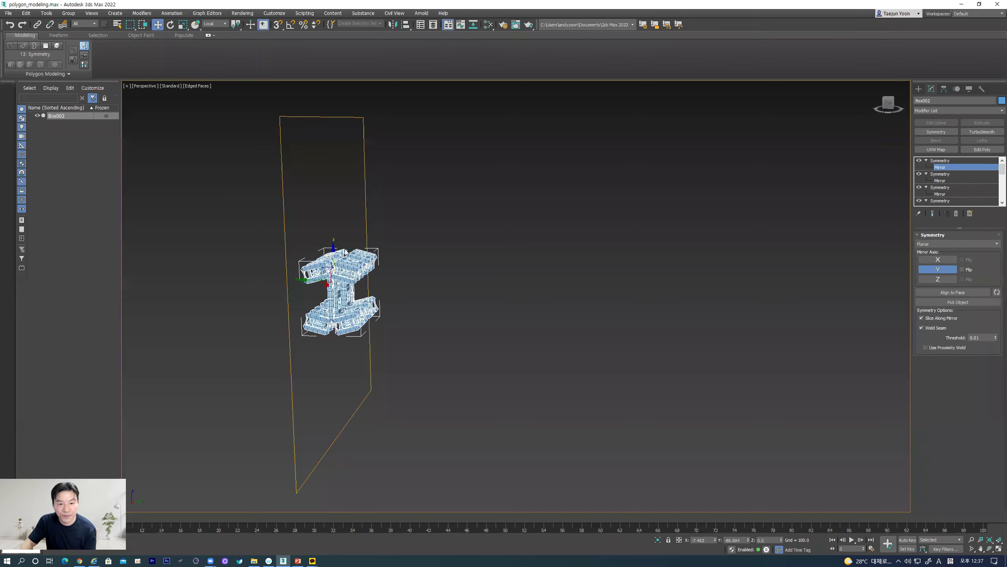
drag(305, 281, 582, 298)
Turn off edged faces, adjust the mirror plane to join the wings at the center seam, and leave mirror-plane editing
key(F3)
key(F3)
key(F4)
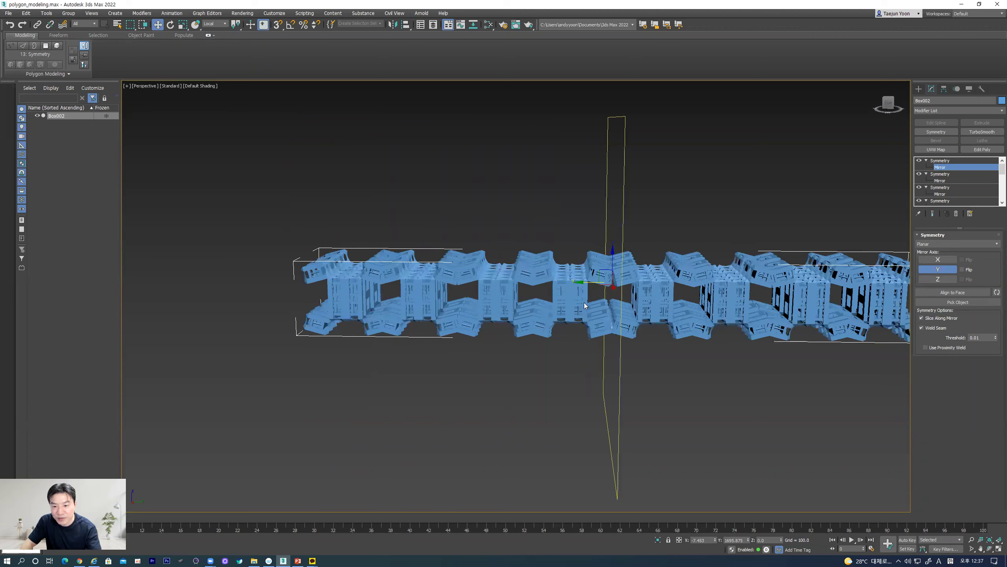
scroll(522, 373, up, 5)
scroll(523, 373, up, 2)
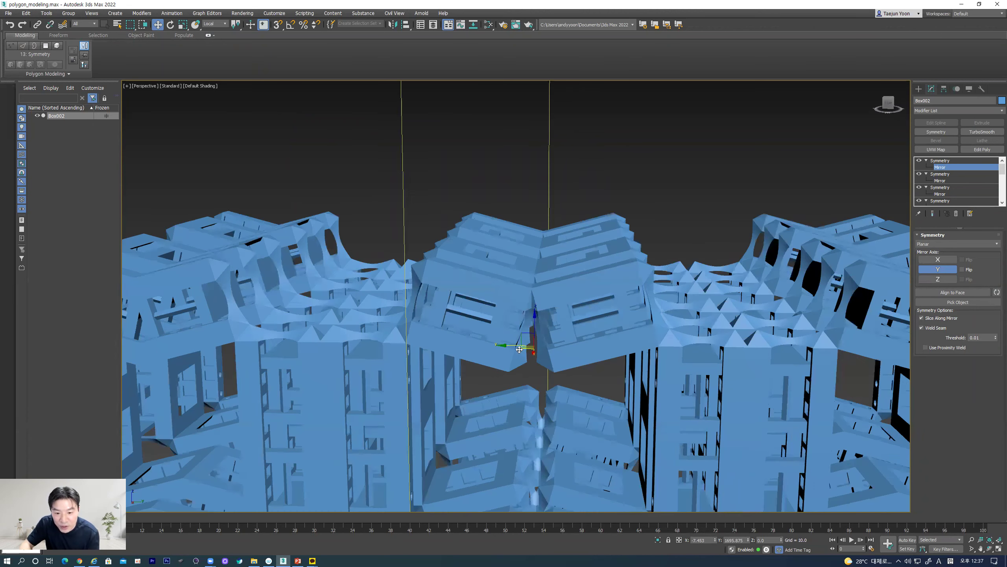
drag(510, 346, 485, 352)
scroll(588, 384, down, 10)
click(941, 161)
View the whole row at an angle and apply a Bend modifier to it
click(810, 231)
click(619, 387)
alt+middle_drag(619, 389, 496, 331)
scroll(526, 340, up, 5)
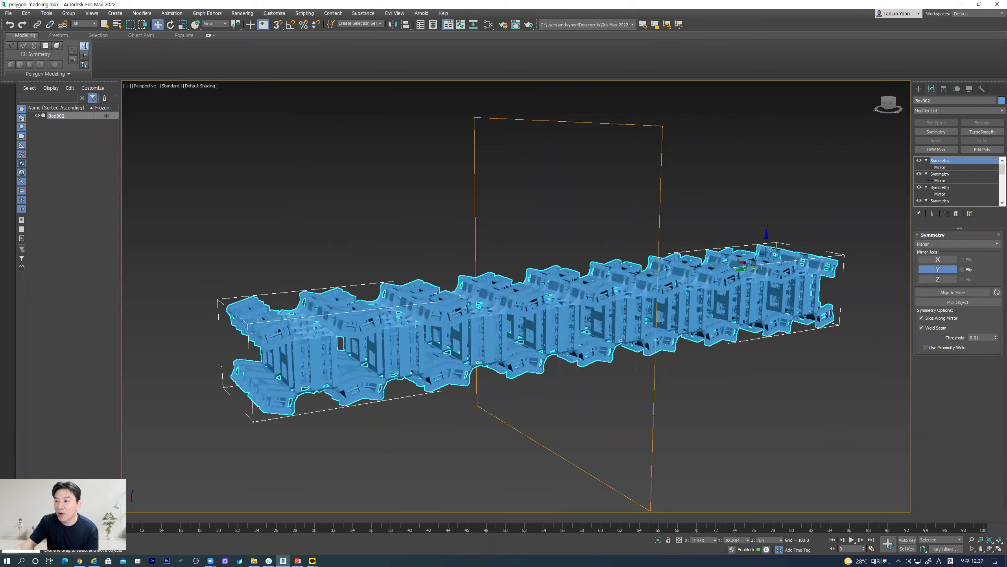
click(997, 111)
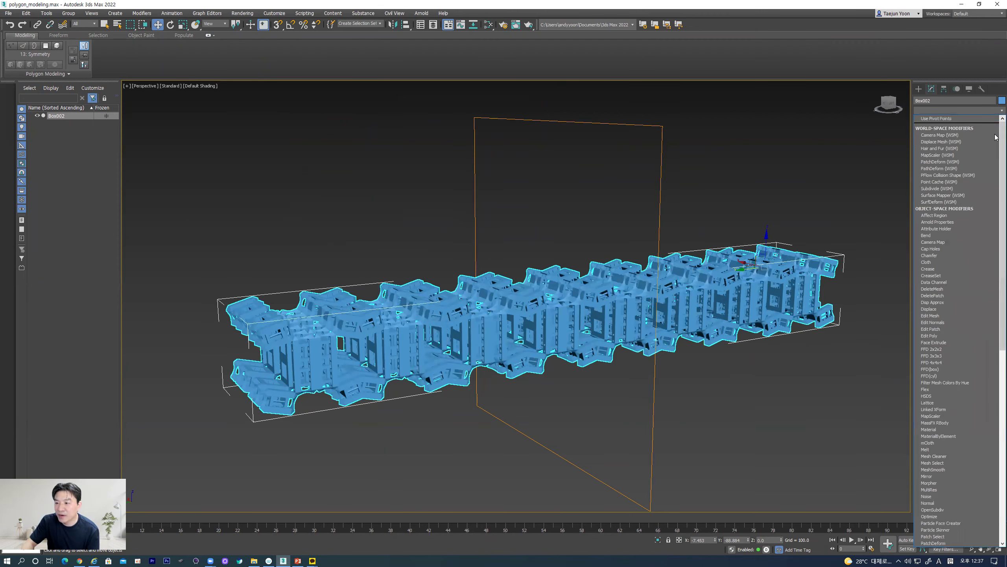
scroll(996, 167, down, 3)
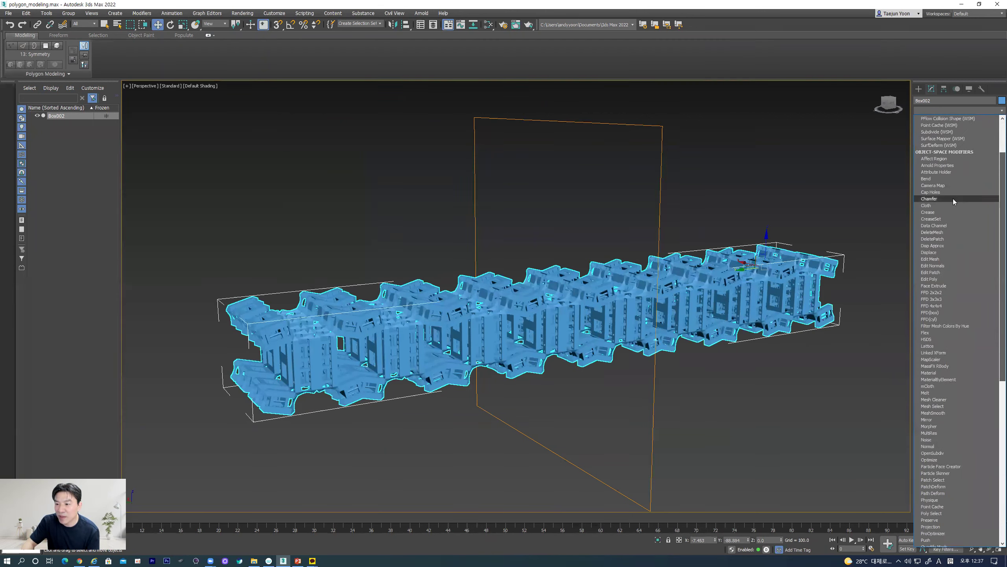
click(925, 179)
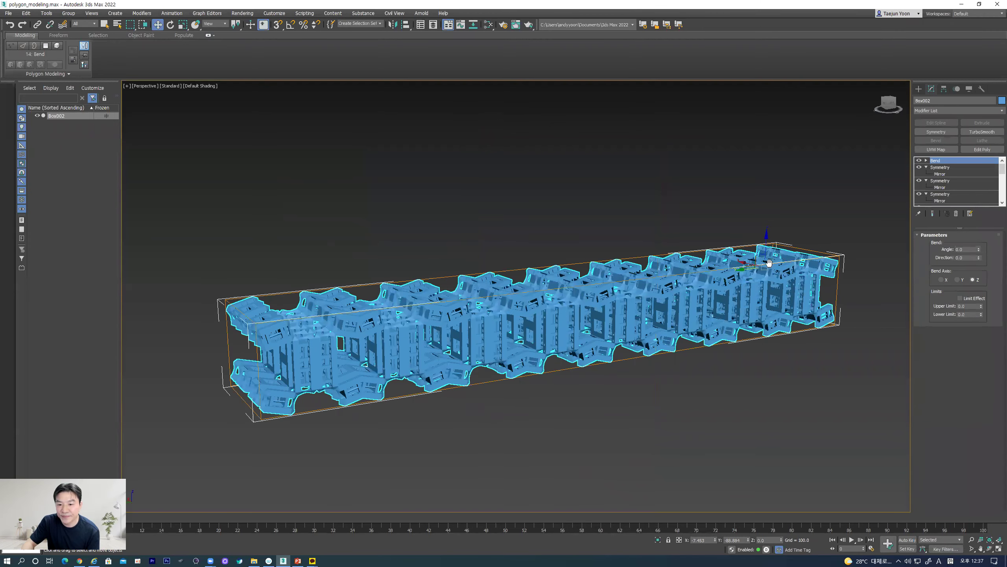
Try out strong bend angles along the default Z bend axis and undo the change
drag(981, 249, 852, 3)
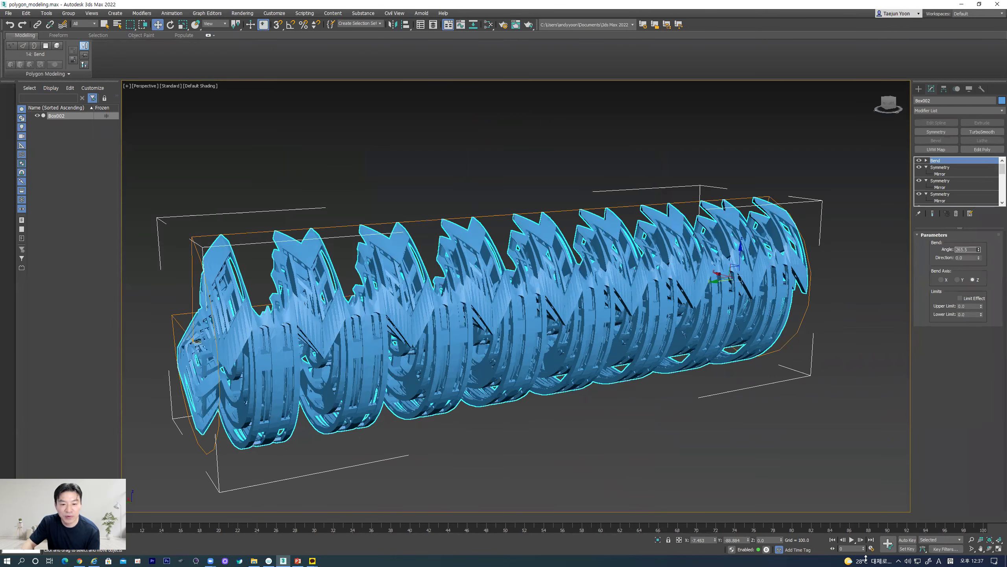
drag(866, 557, 919, 229)
key(ctrl+z)
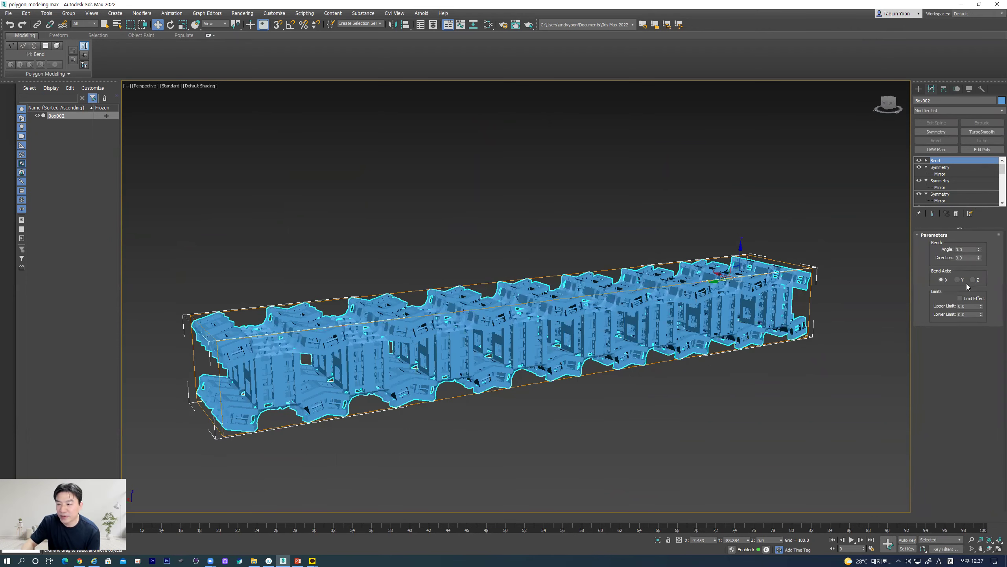
Set the Bend axis to Y and try out a bend angle along the row's length
click(958, 281)
drag(978, 253, 921, 146)
right_click(921, 146)
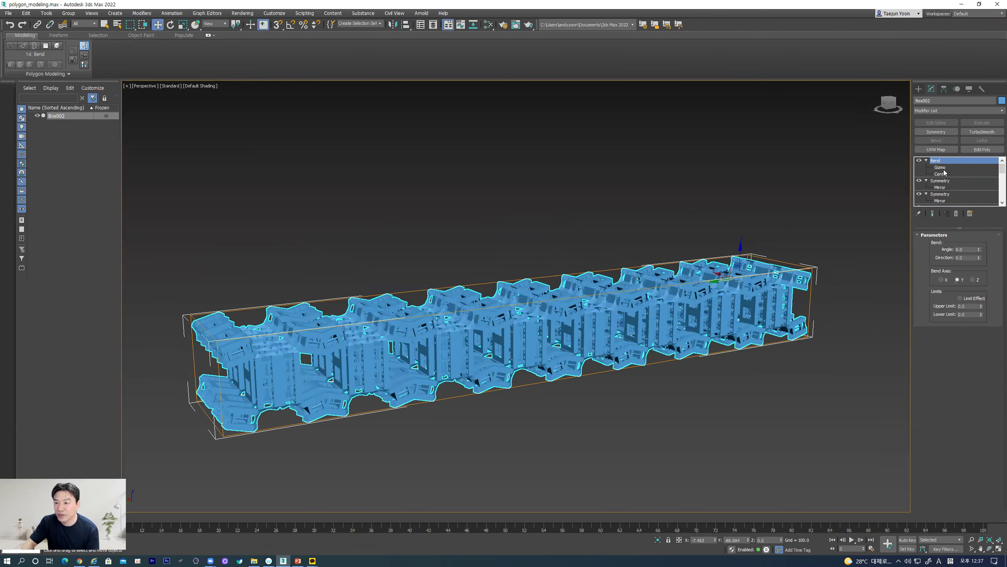
Move the Bend modifier's center to the middle of the row's length in the top view
click(941, 174)
middle_drag(660, 284, 613, 294)
key(t)
scroll(613, 294, down, 8)
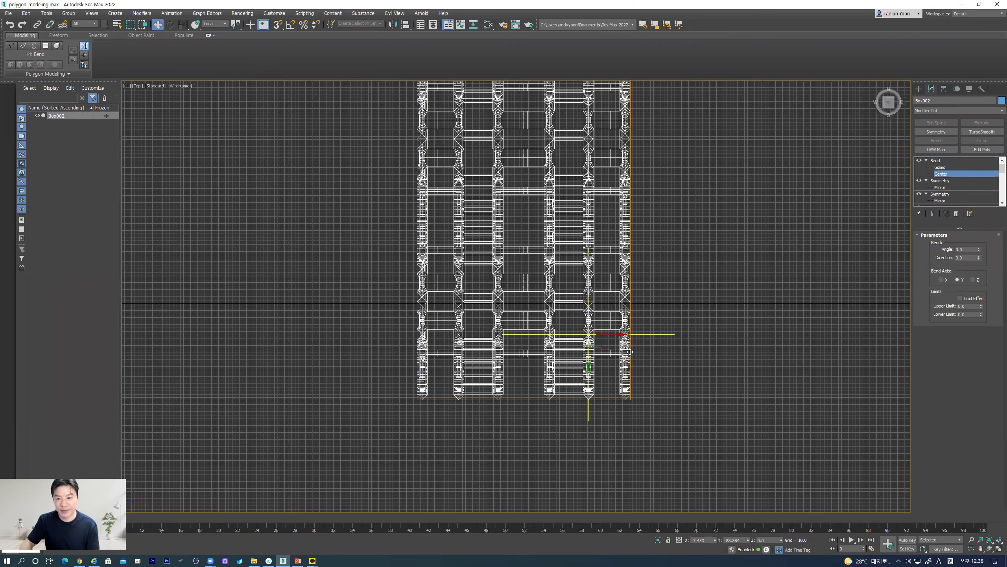
scroll(630, 351, down, 5)
middle_drag(631, 352, 640, 384)
middle_drag(622, 438, 605, 472)
drag(607, 477, 591, 323)
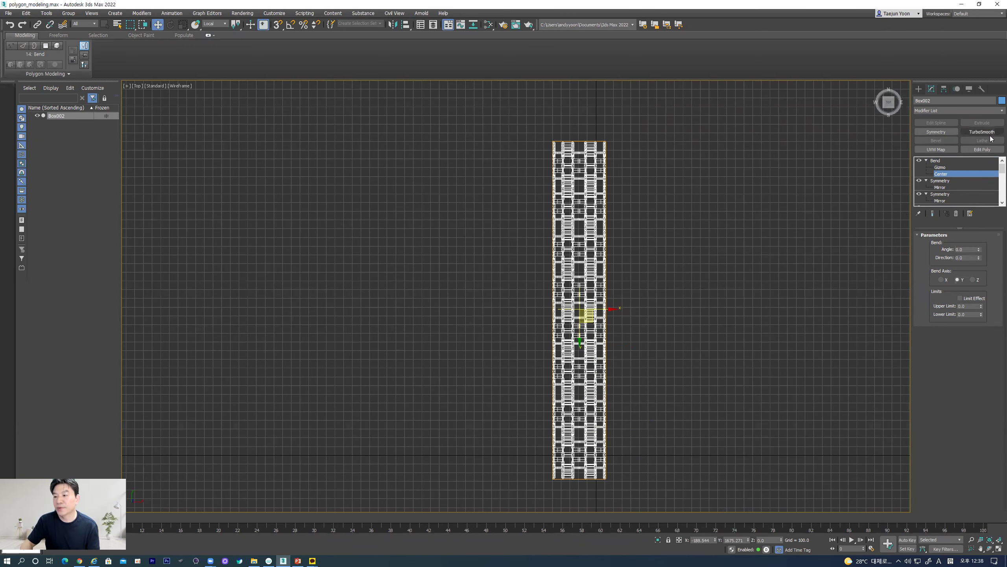
Shade the top view and raise the Bend angle until the row closes into a full ring
click(936, 160)
middle_drag(715, 324, 721, 326)
key(F3)
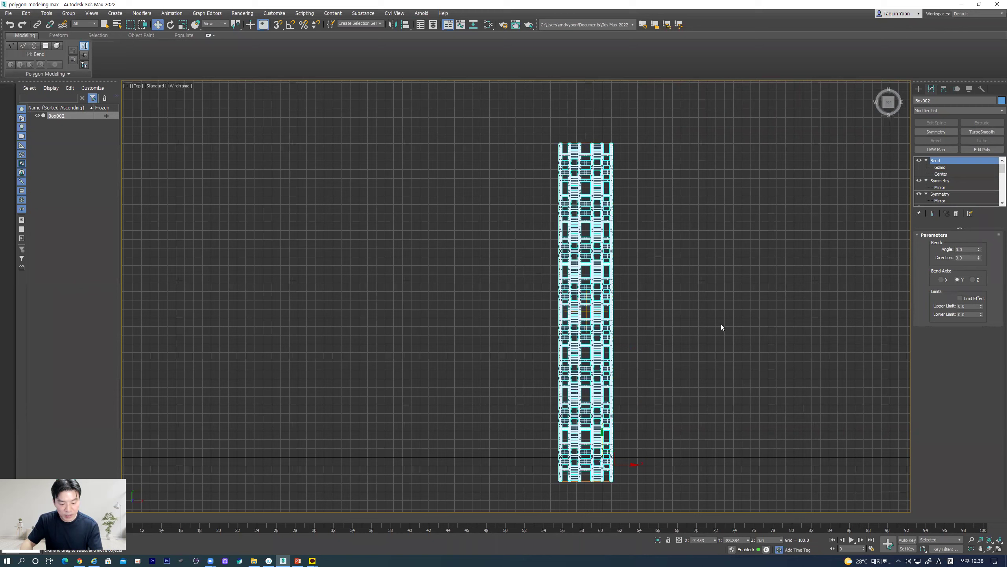
drag(978, 251, 914, 514)
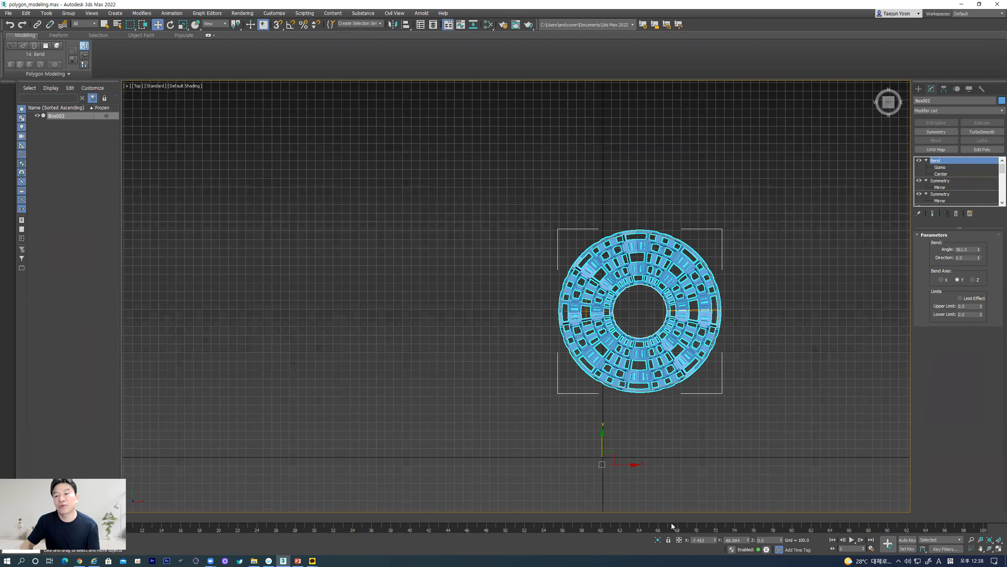
Deselect the ring and examine its overall shape in perspective from above, through the central hole and from the side
middle_drag(651, 374, 602, 389)
middle_drag(604, 426, 598, 429)
key(p)
alt+middle_drag(541, 321, 541, 196)
scroll(519, 339, up, 10)
click(486, 278)
scroll(487, 279, down, 4)
scroll(488, 281, down, 4)
alt+middle_drag(615, 224, 578, 335)
scroll(578, 333, up, 6)
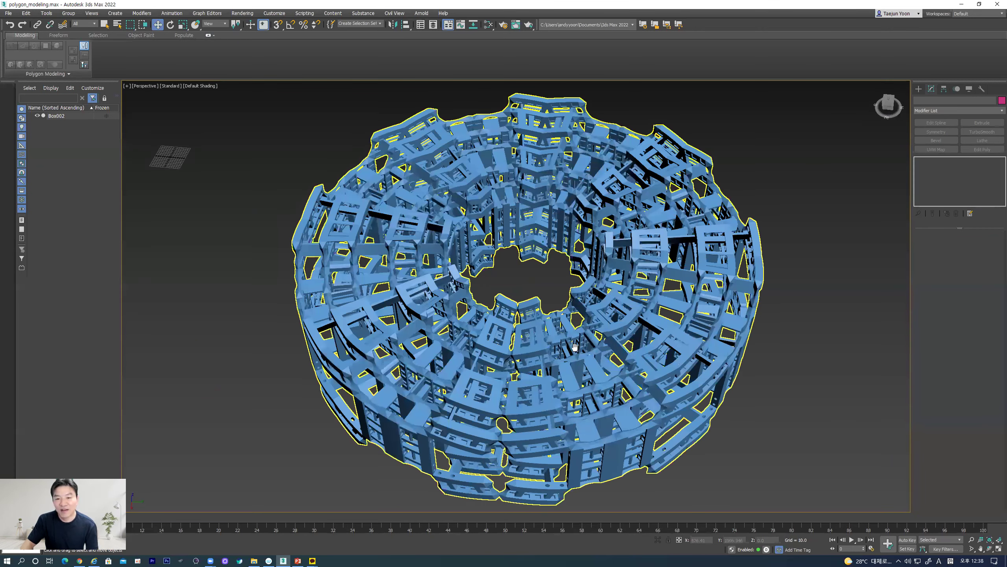
scroll(554, 349, down, 5)
alt+middle_drag(554, 349, 603, 325)
scroll(528, 365, up, 5)
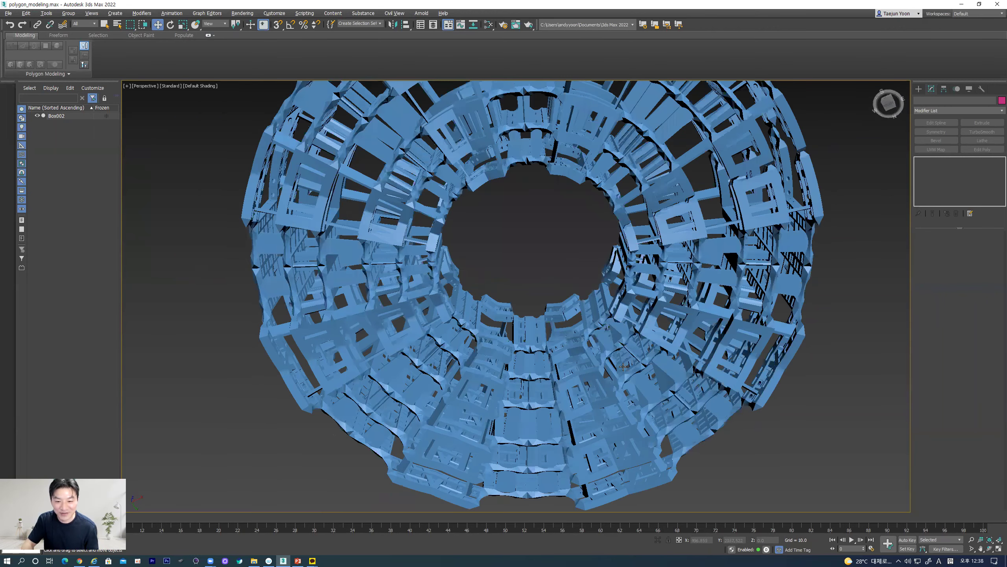
alt+middle_drag(566, 391, 450, 409)
alt+middle_drag(454, 370, 463, 367)
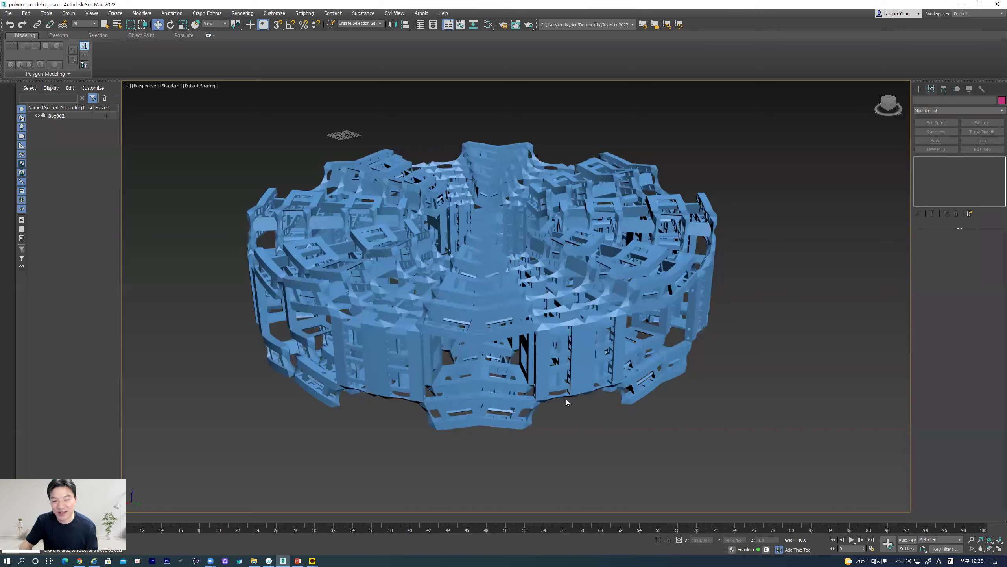
alt+middle_drag(565, 399, 502, 363)
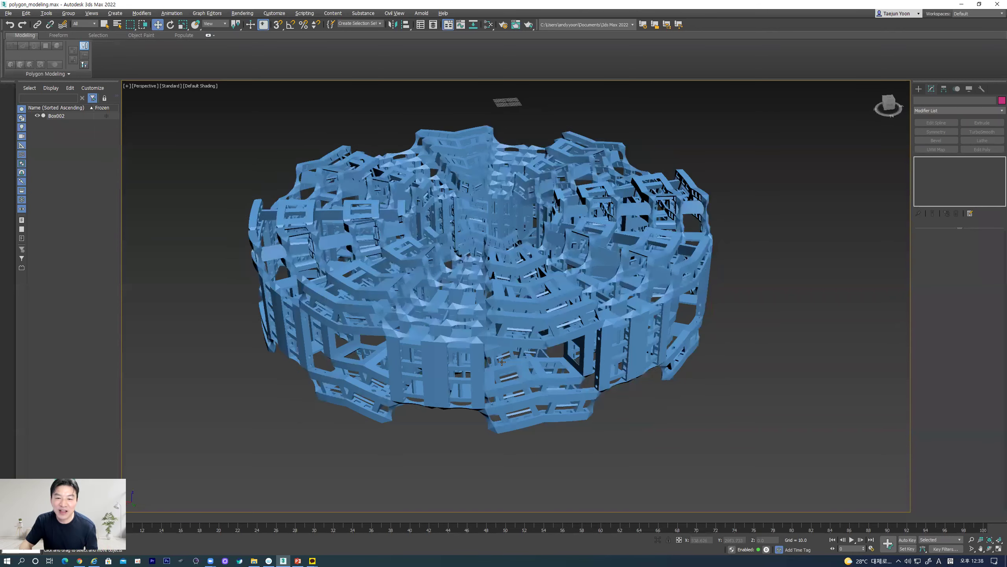
Examine the ring's interior structure up close and its outer wall from several angles
scroll(496, 290, up, 2)
alt+middle_drag(497, 303, 309, 375)
scroll(487, 300, up, 1)
scroll(488, 297, down, 1)
scroll(492, 278, up, 3)
scroll(476, 257, up, 2)
alt+middle_drag(406, 337, 487, 359)
scroll(549, 344, up, 2)
scroll(564, 355, up, 4)
scroll(487, 359, down, 3)
scroll(492, 353, down, 10)
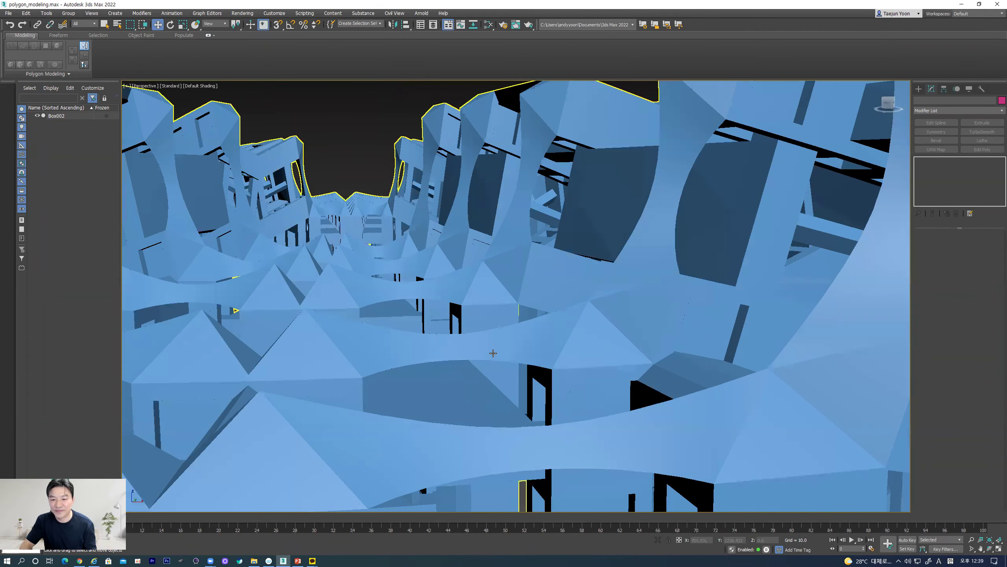
scroll(469, 367, down, 10)
scroll(552, 395, up, 5)
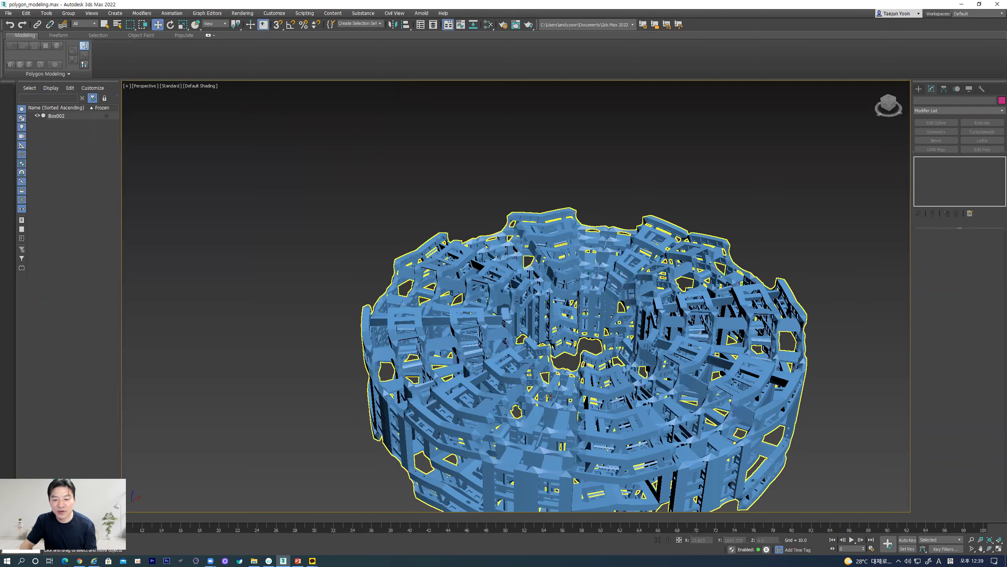
middle_drag(525, 368, 432, 322)
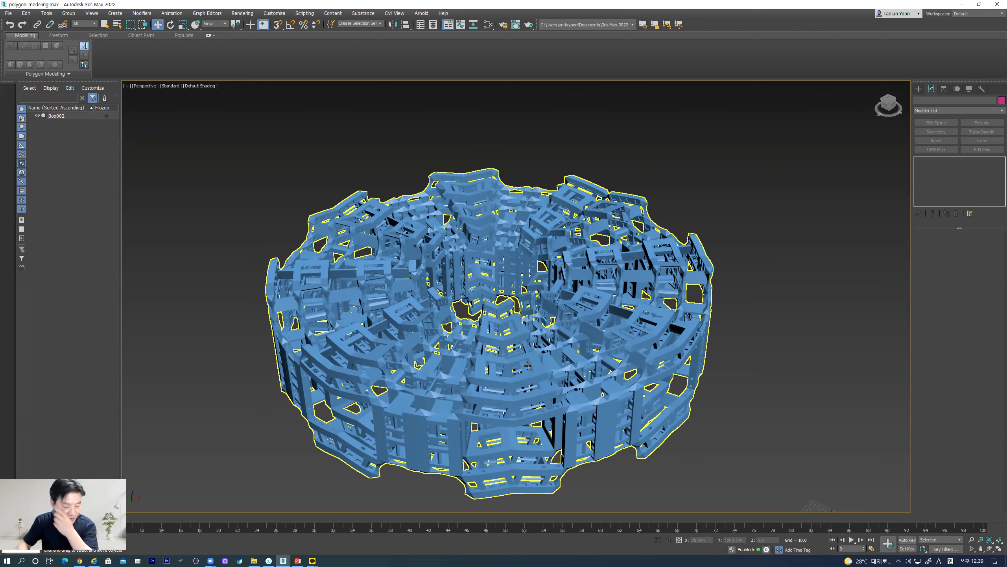
alt+middle_drag(528, 365, 571, 418)
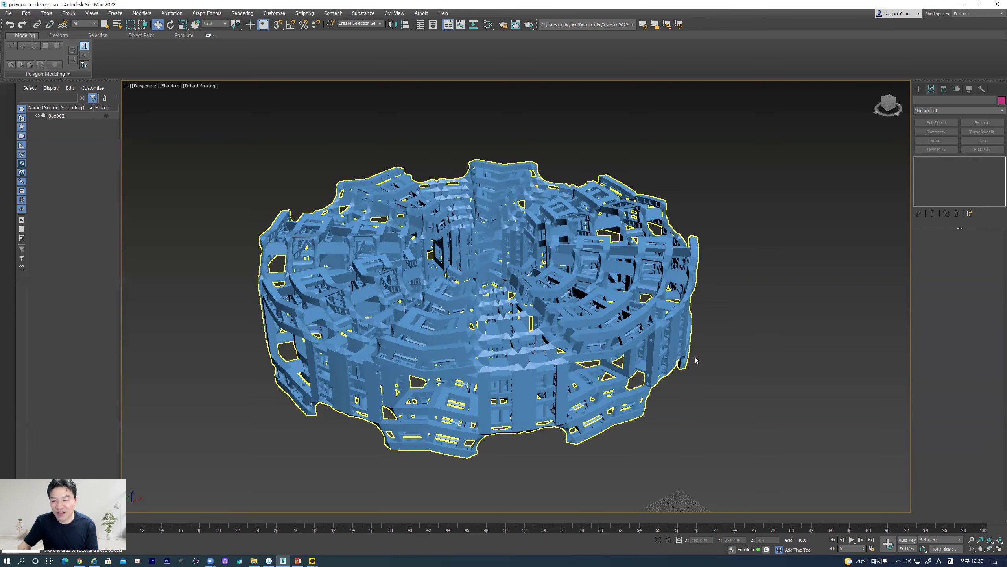
Switch the perspective viewport from Standard to High Quality shading and view the ring at an angle
alt+middle_drag(612, 351, 345, 158)
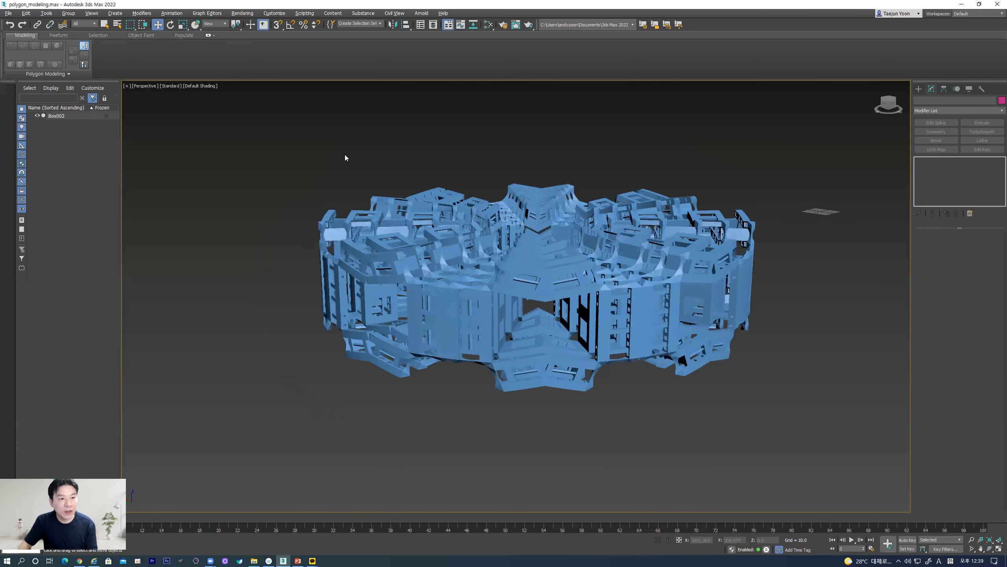
click(169, 86)
click(177, 102)
alt+middle_drag(209, 188, 368, 294)
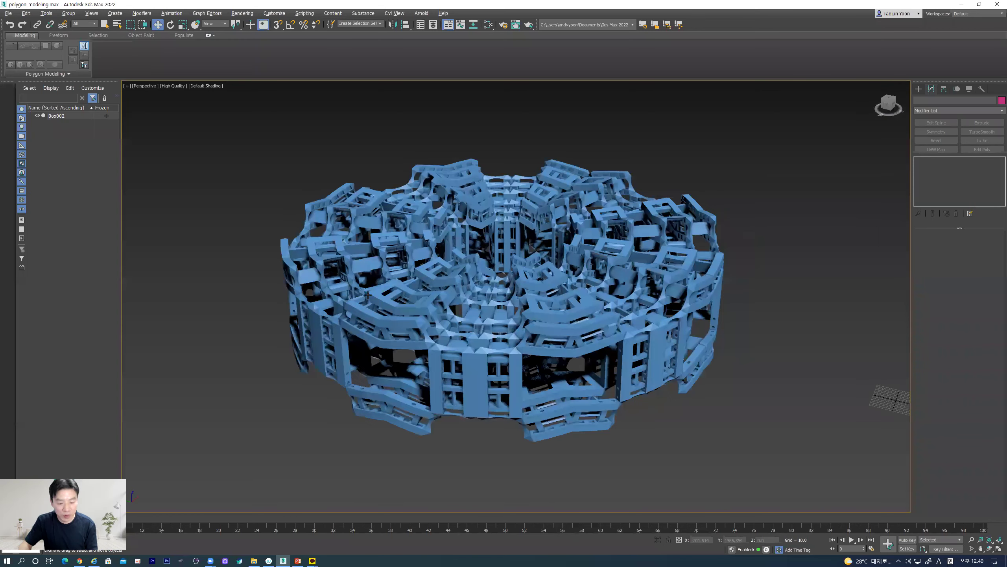
click(368, 295)
Create a Physical Material with the Silver preset and assign it to the ring
key(m)
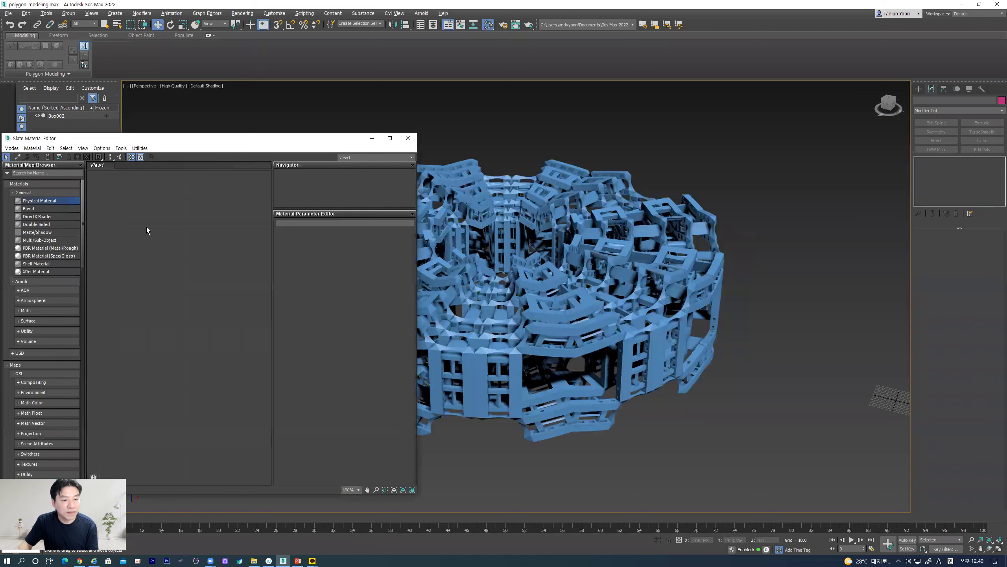
drag(146, 230, 147, 229)
click(297, 243)
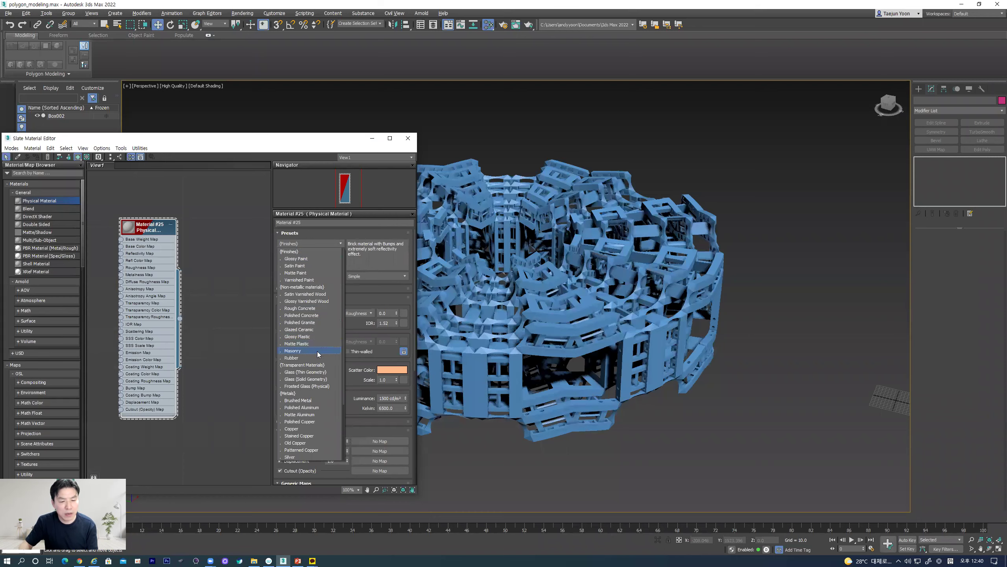
scroll(318, 361, down, 3)
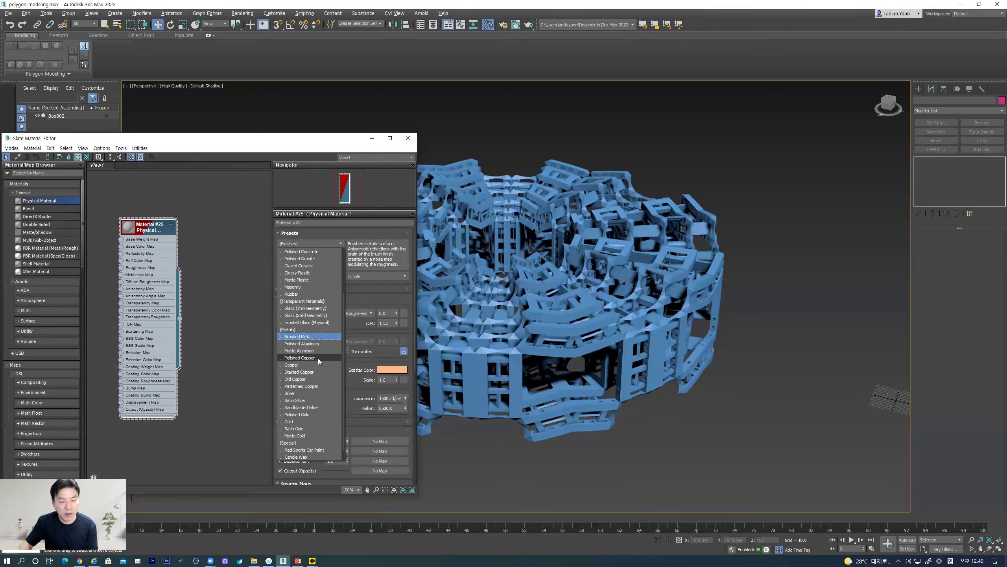
click(319, 379)
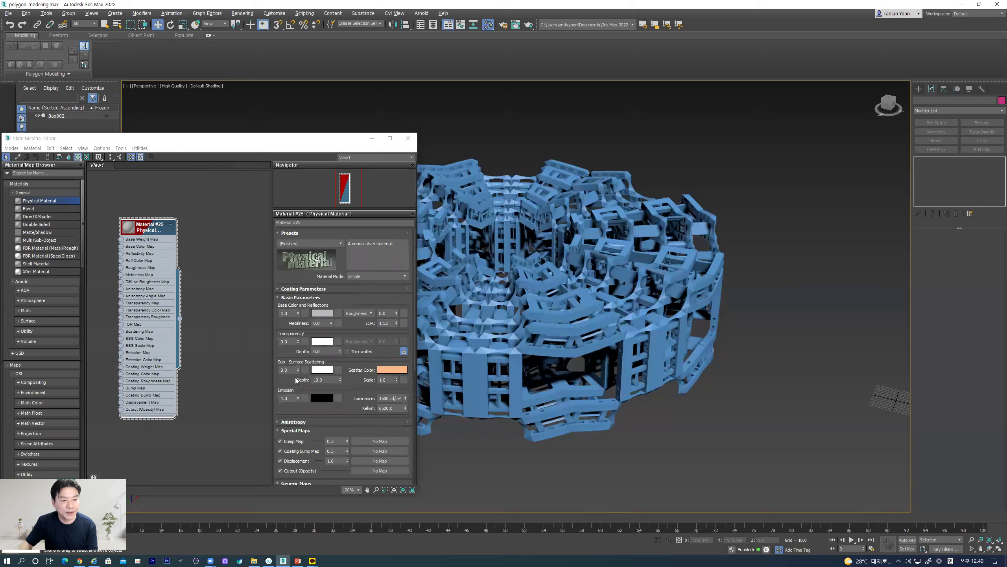
drag(180, 318, 546, 348)
alt+middle_drag(546, 348, 567, 318)
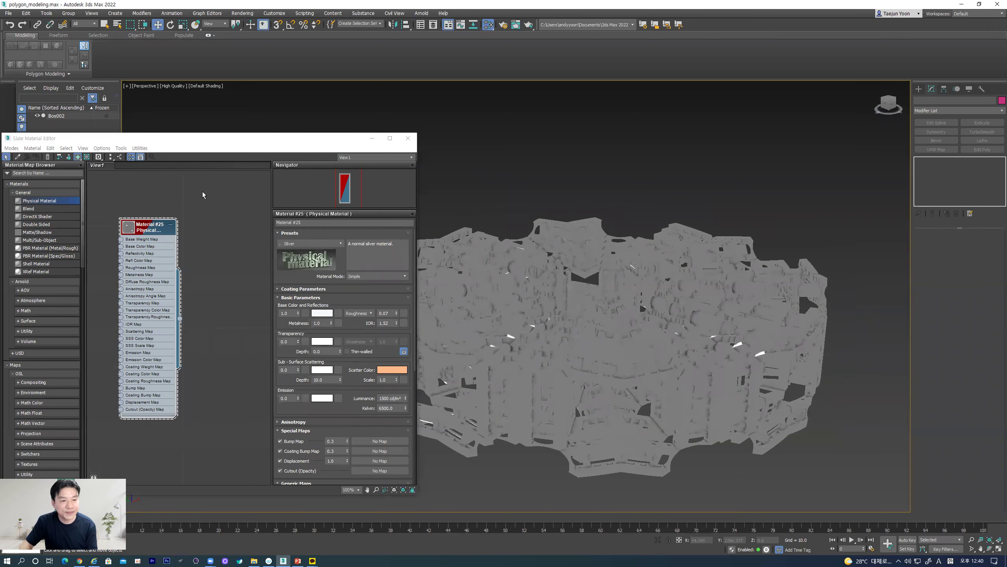
Add an OSL HDRI Environment map to the material graph and place its node clear of the material node
right_click(192, 202)
mouse_move(205, 215)
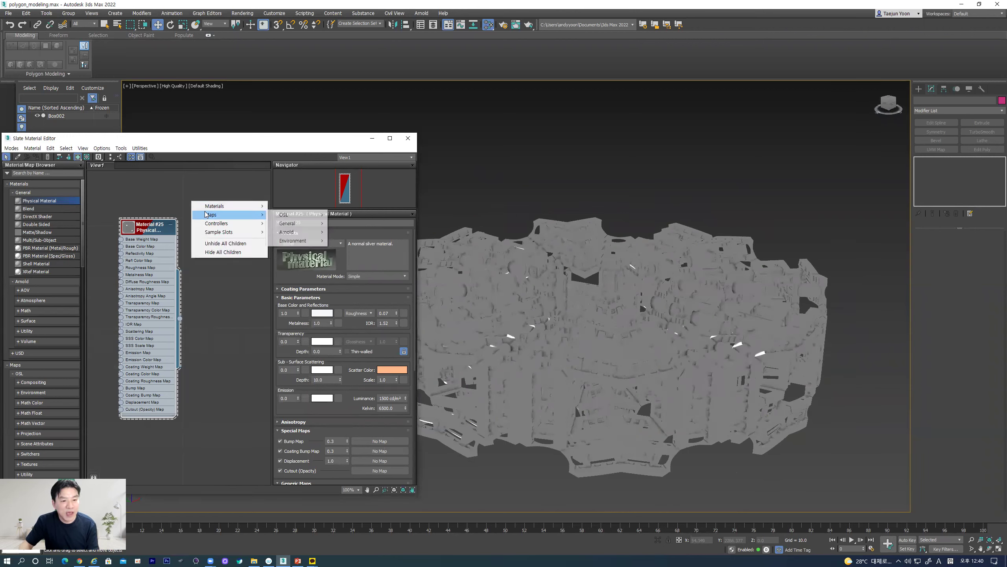
mouse_move(290, 215)
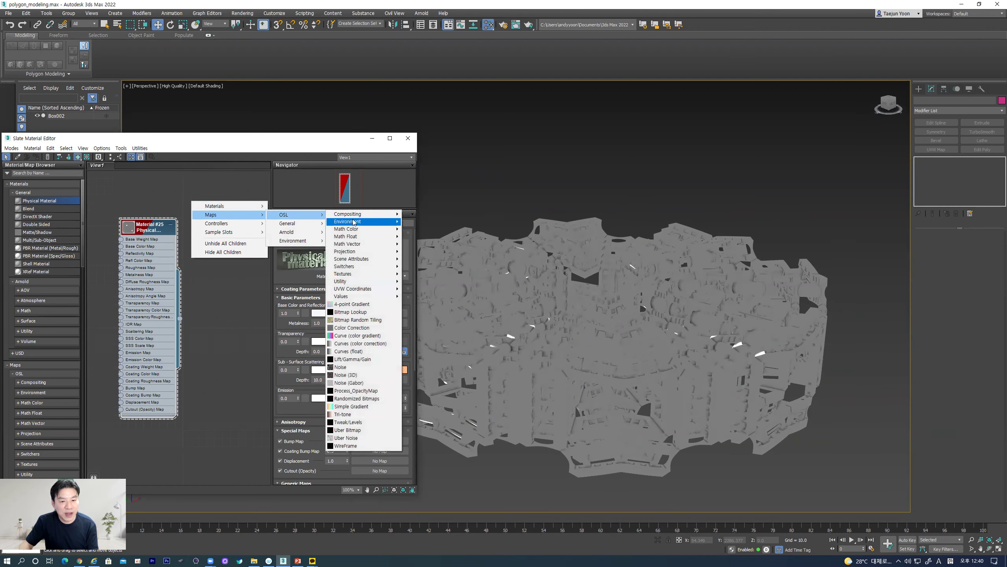
mouse_move(363, 223)
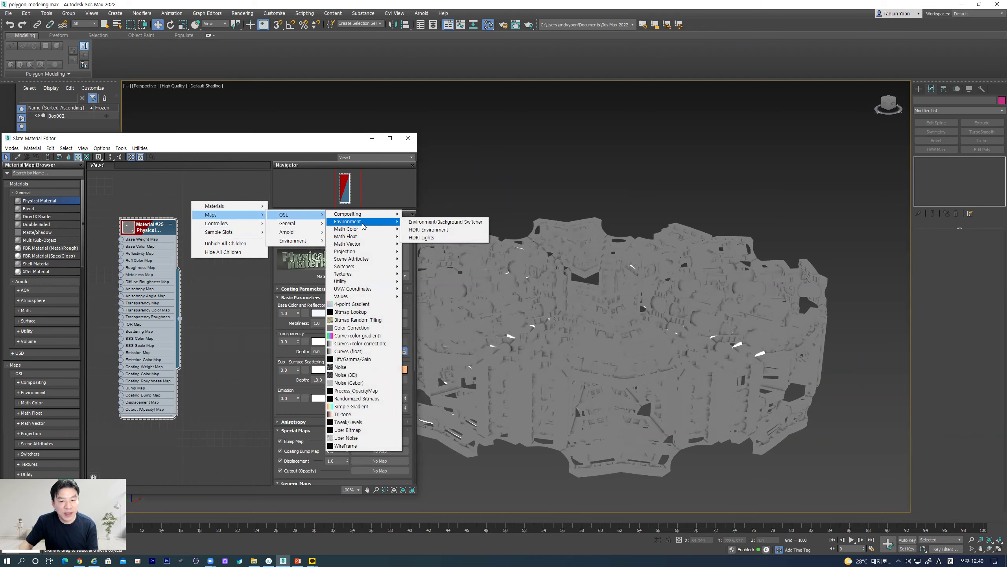
click(429, 229)
double_click(110, 91)
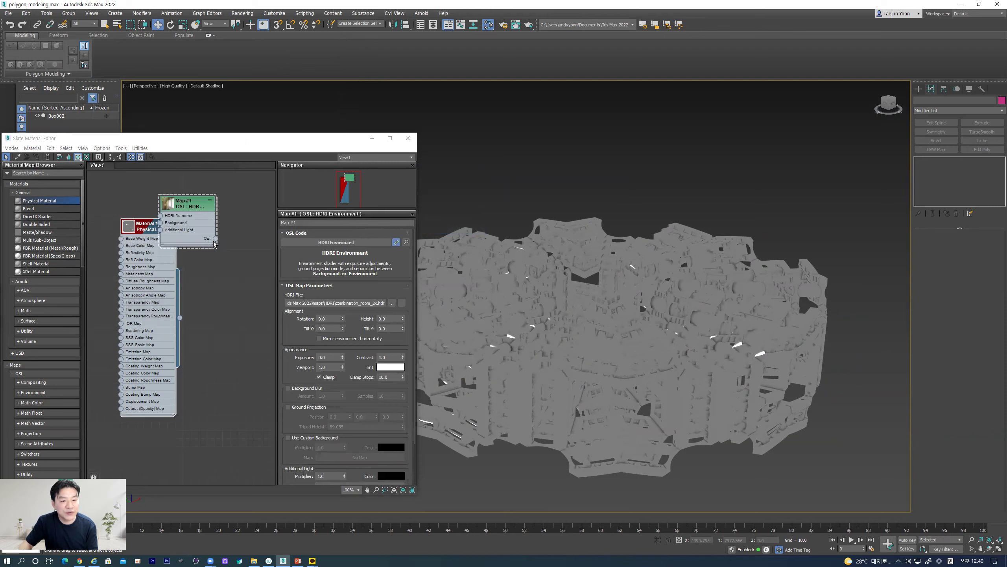
drag(214, 243, 238, 236)
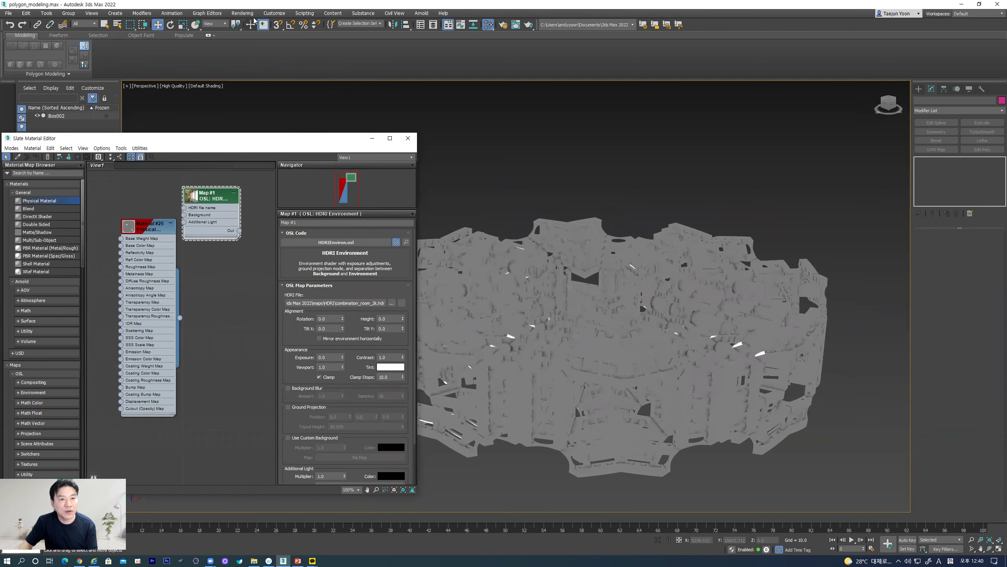
Assign the HDRI Environment map as an instance to the scene's environment map and close the environment settings
click(240, 15)
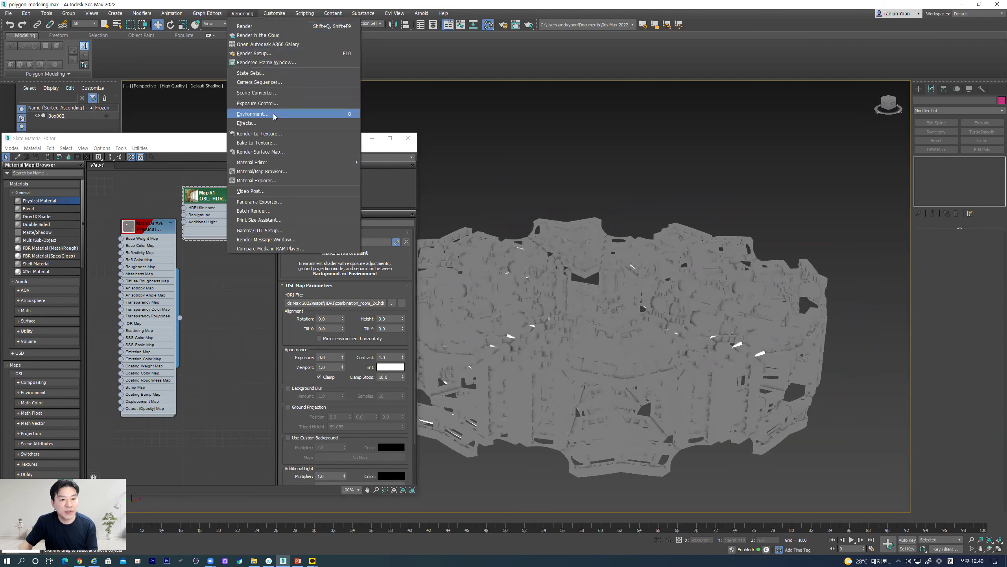
click(252, 114)
drag(239, 231, 761, 149)
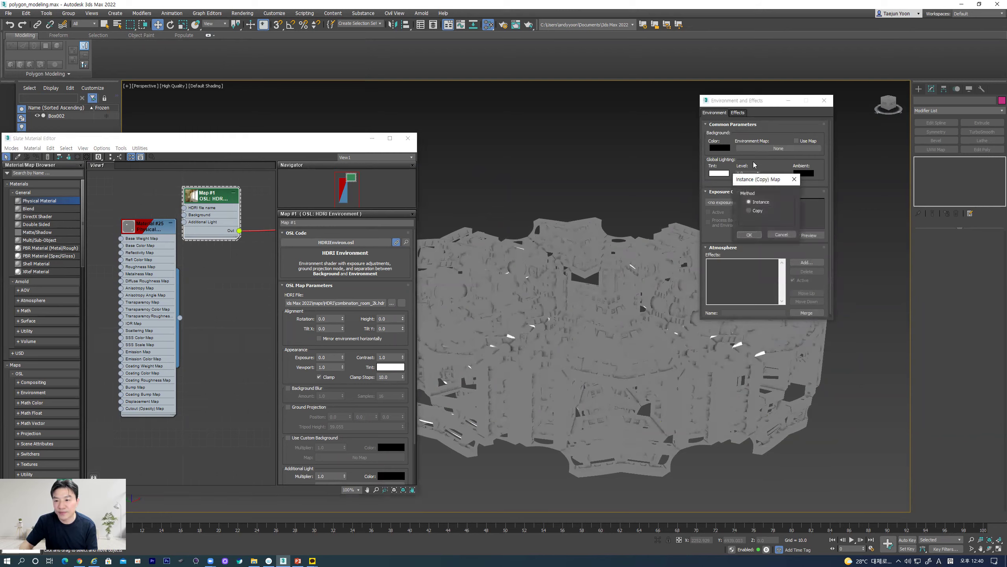
click(751, 235)
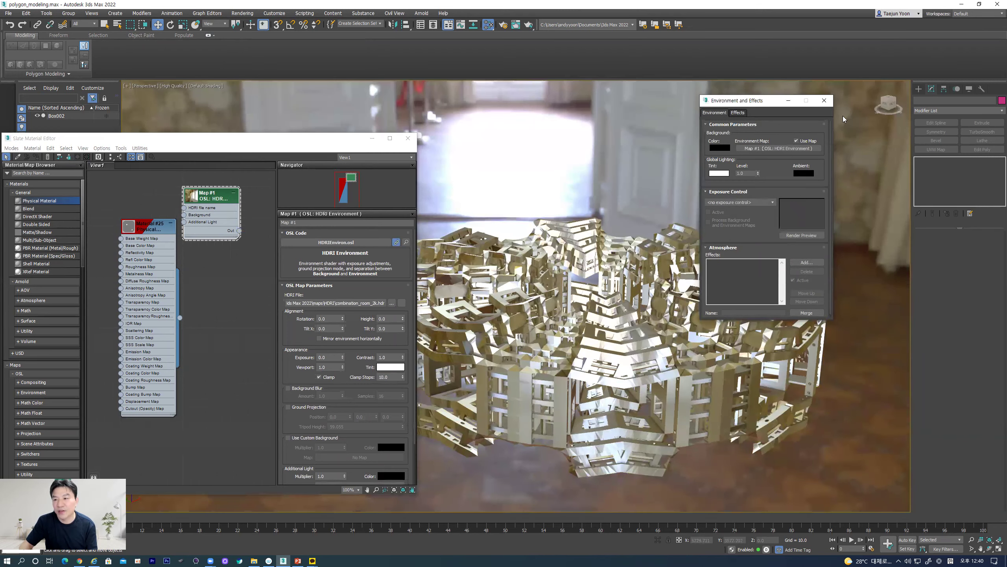
click(824, 100)
Close the material editor, apply a TurboSmooth modifier to the ring above its Bend, and deselect the ring
alt+middle_drag(624, 365, 624, 335)
scroll(624, 334, up, 4)
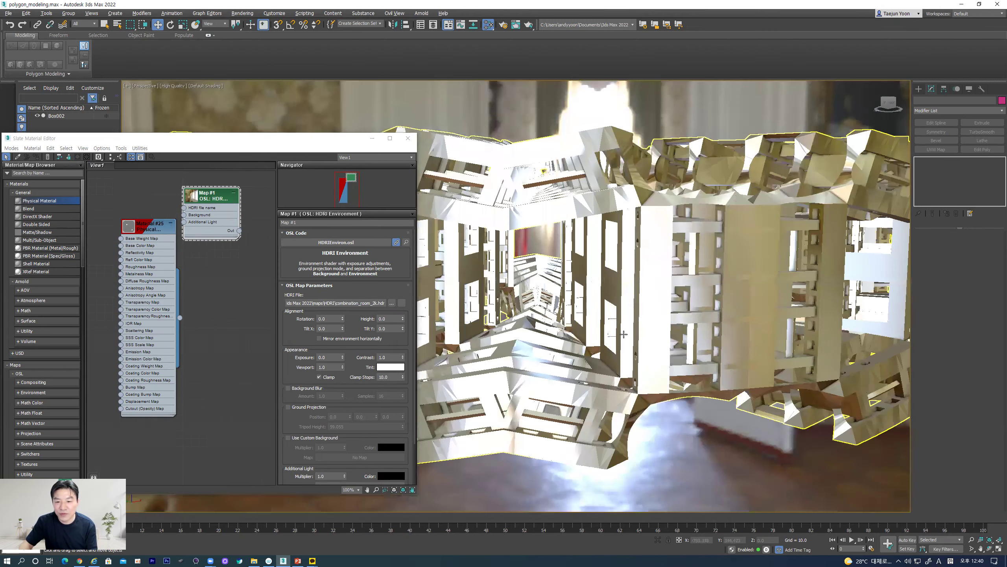
click(408, 141)
click(816, 209)
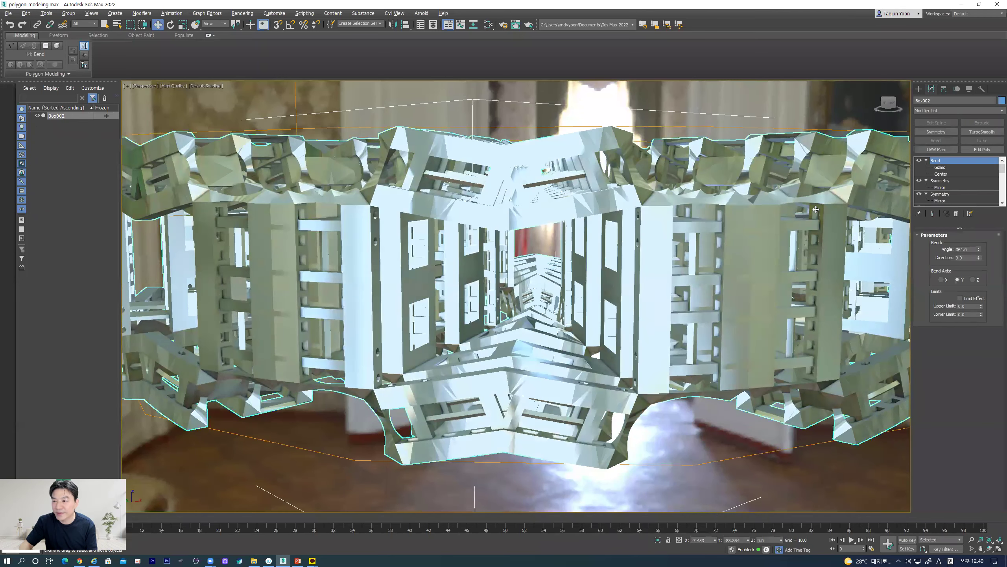
click(977, 133)
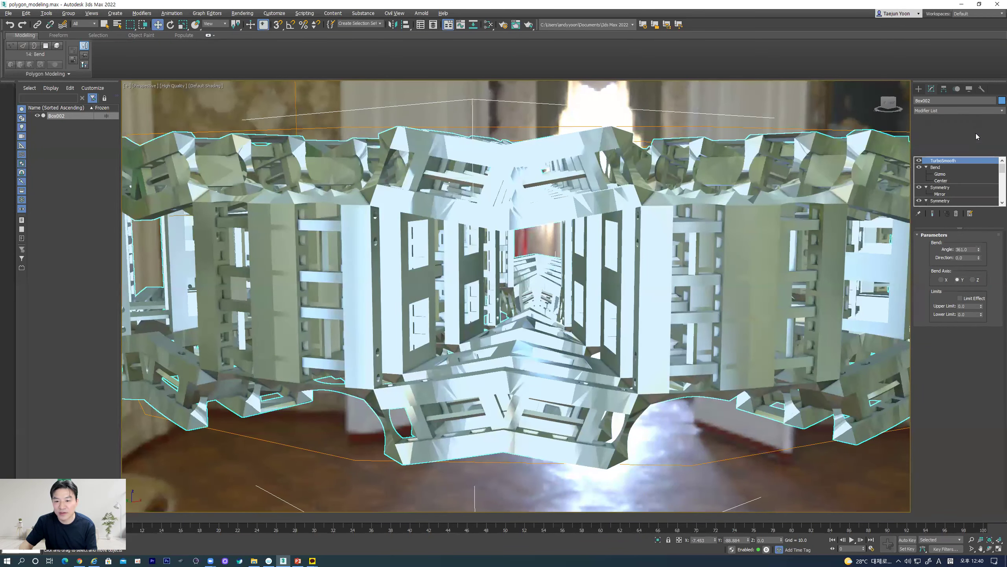
middle_drag(603, 337, 541, 333)
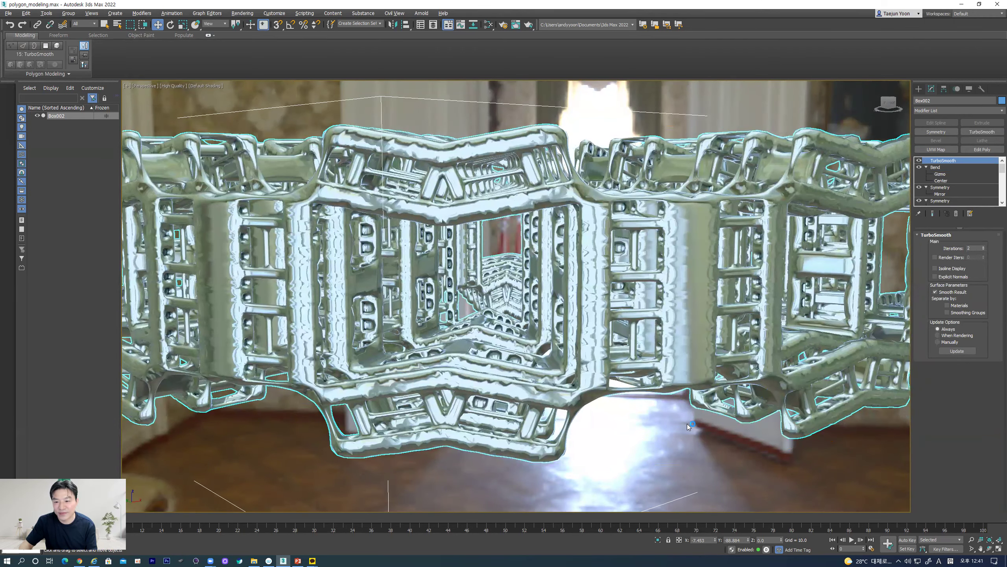
click(668, 432)
Examine the smoothed silver ring and its reflections up close, from above and from the side
scroll(633, 417, up, 3)
scroll(626, 420, down, 5)
alt+middle_drag(619, 417, 749, 352)
scroll(528, 369, up, 3)
middle_drag(621, 289, 577, 336)
scroll(574, 343, up, 3)
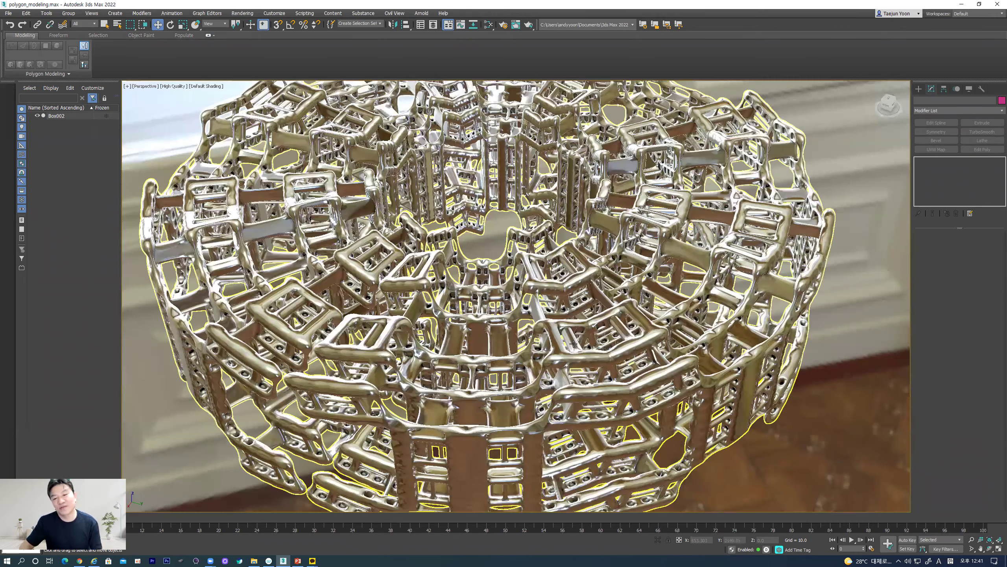
scroll(593, 313, down, 3)
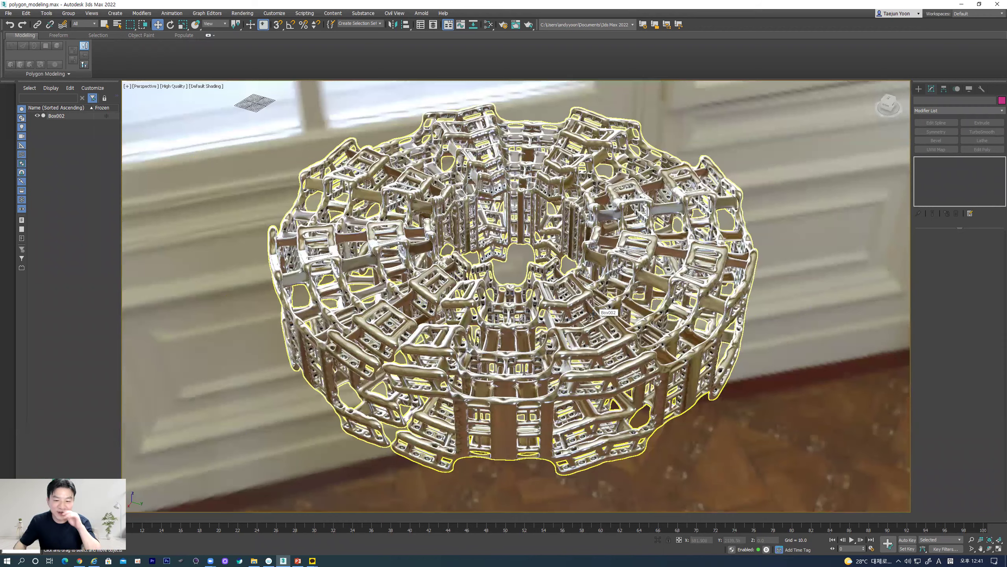
click(311, 502)
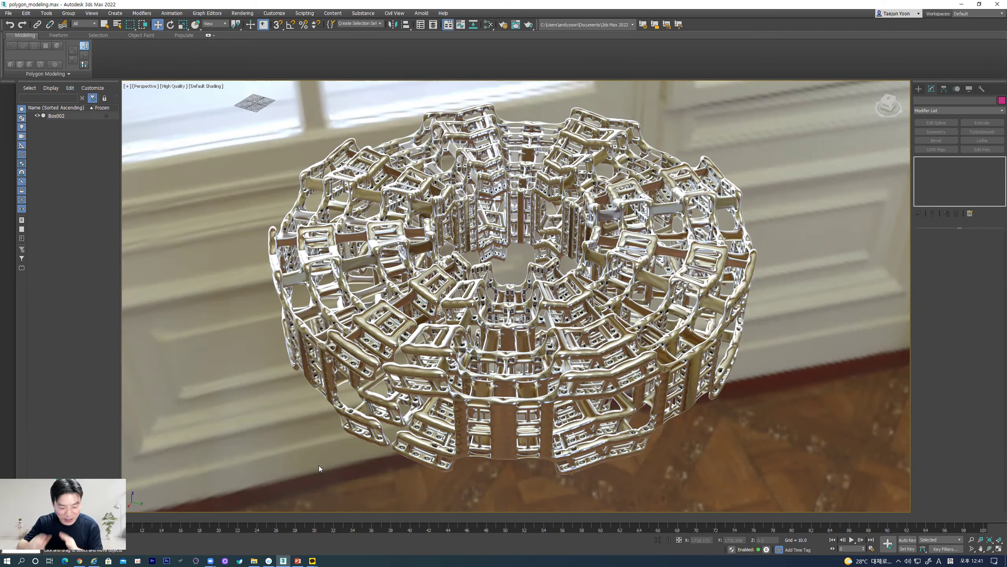
alt+middle_drag(319, 466, 448, 373)
alt+middle_drag(416, 429, 399, 520)
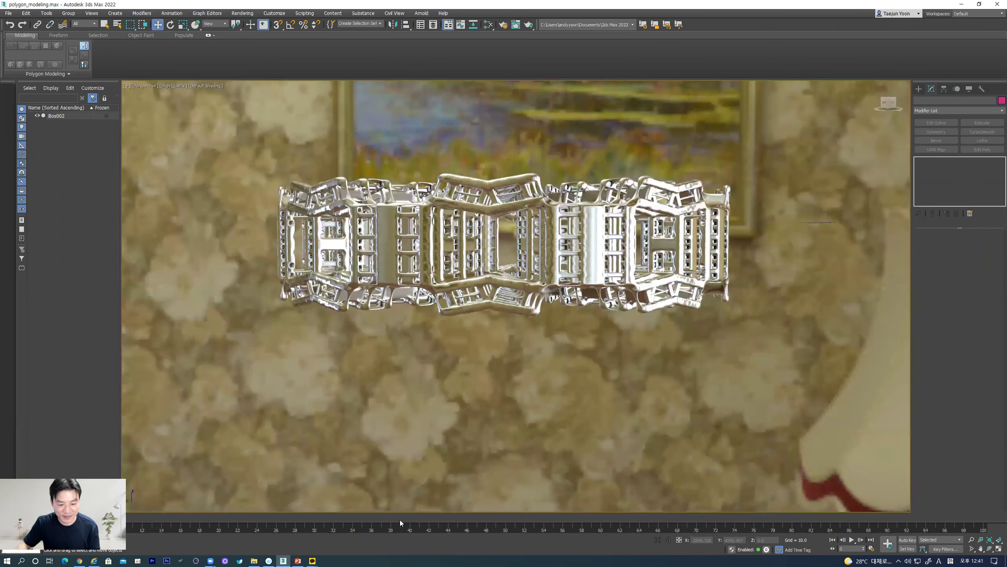